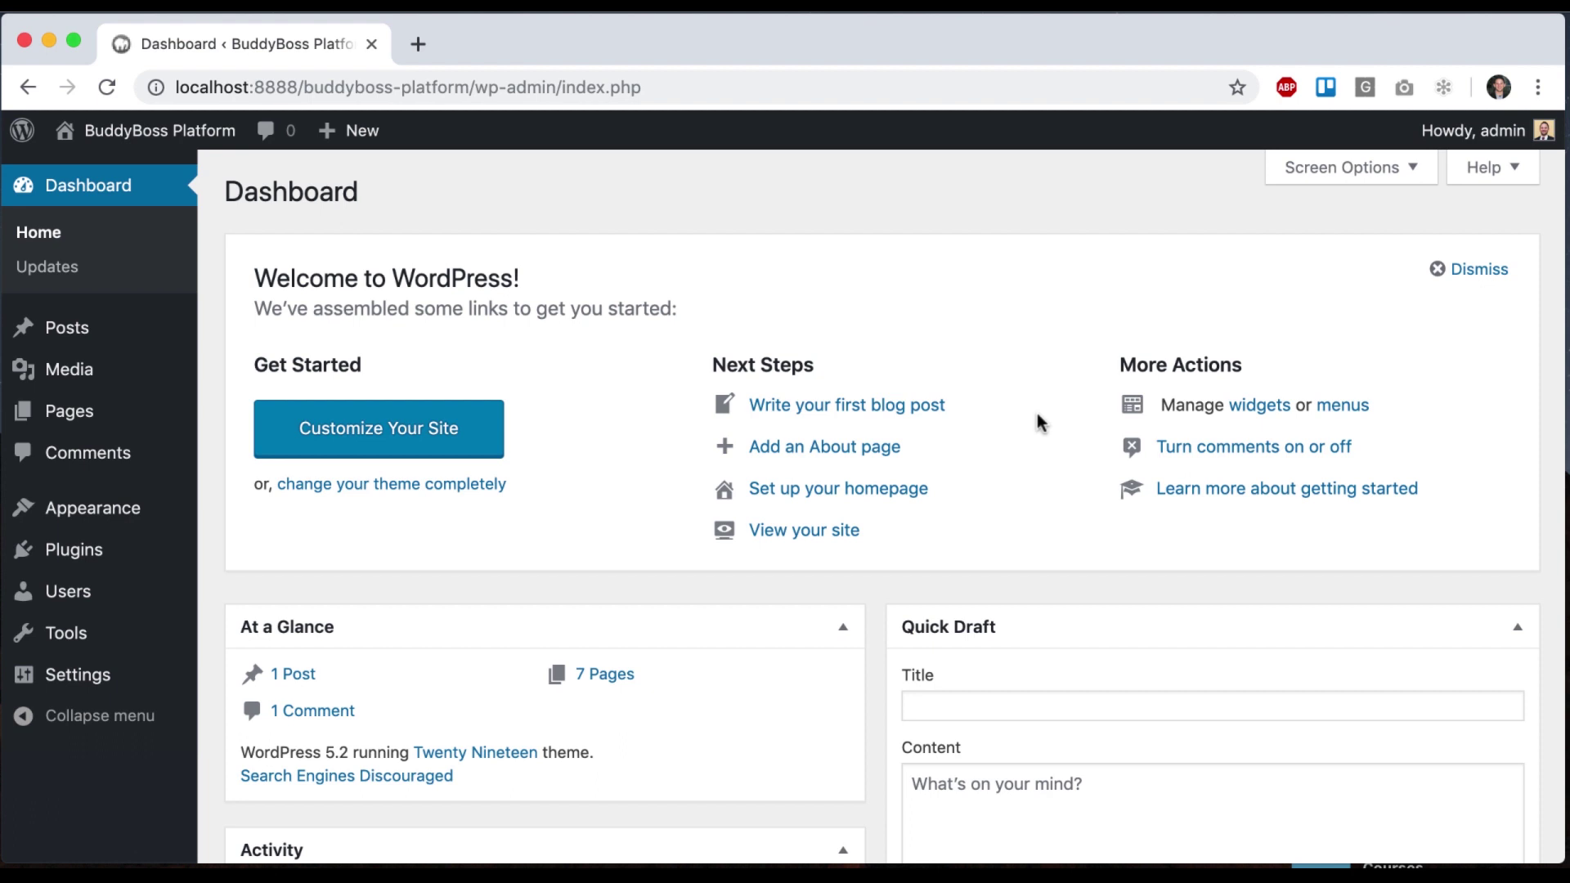
Upload buddyboss-platform.zip from Downloads as a new plugin, install it, and activate it.
mouse_move(199, 553)
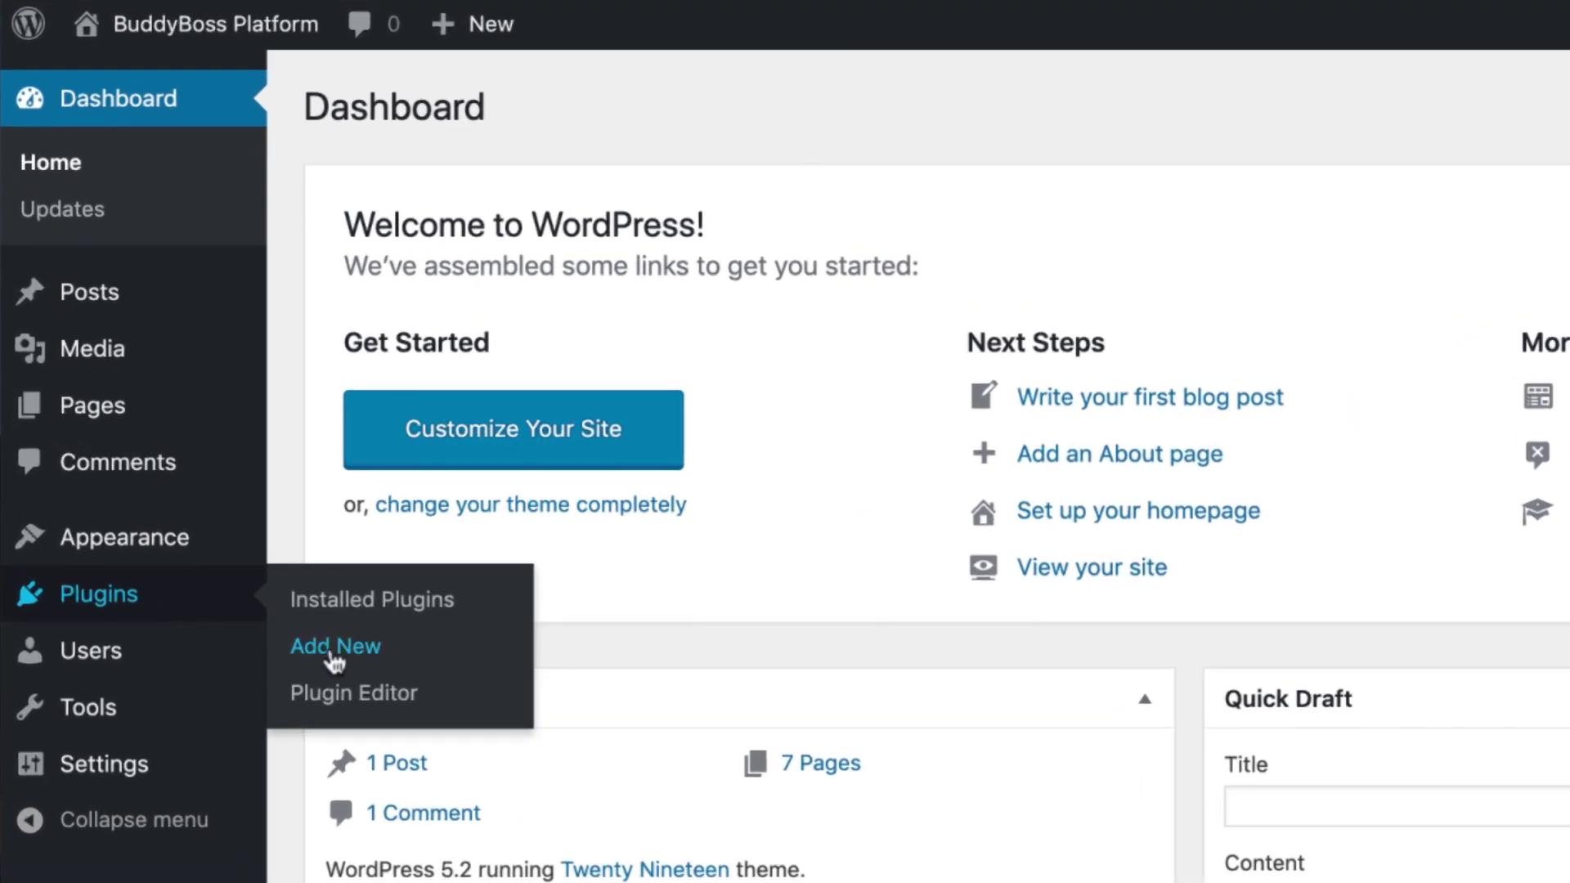
click(327, 648)
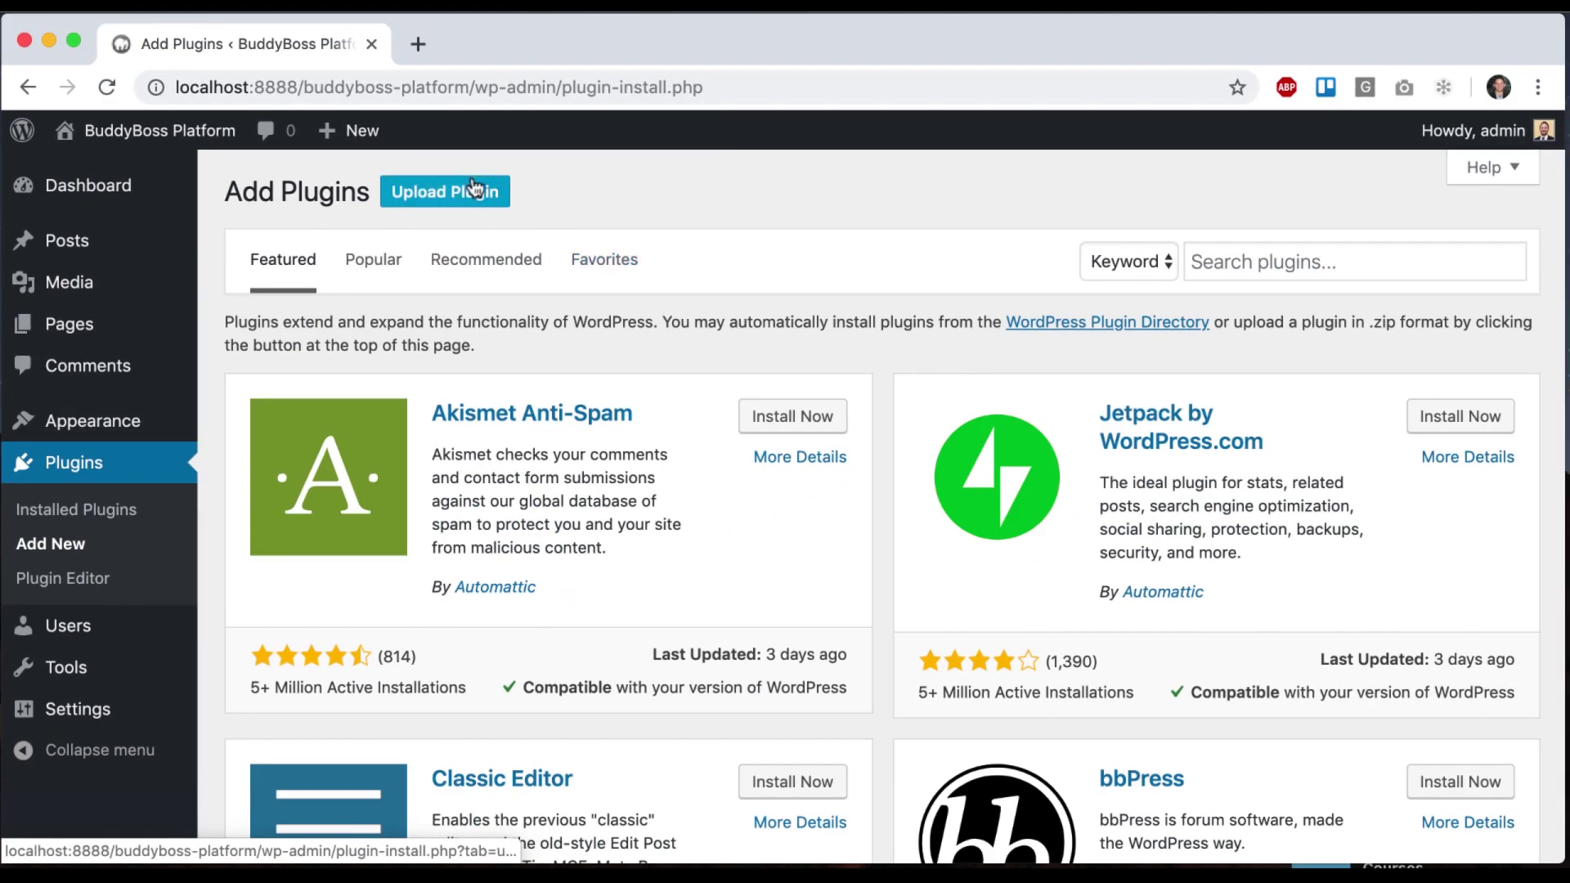
click(474, 187)
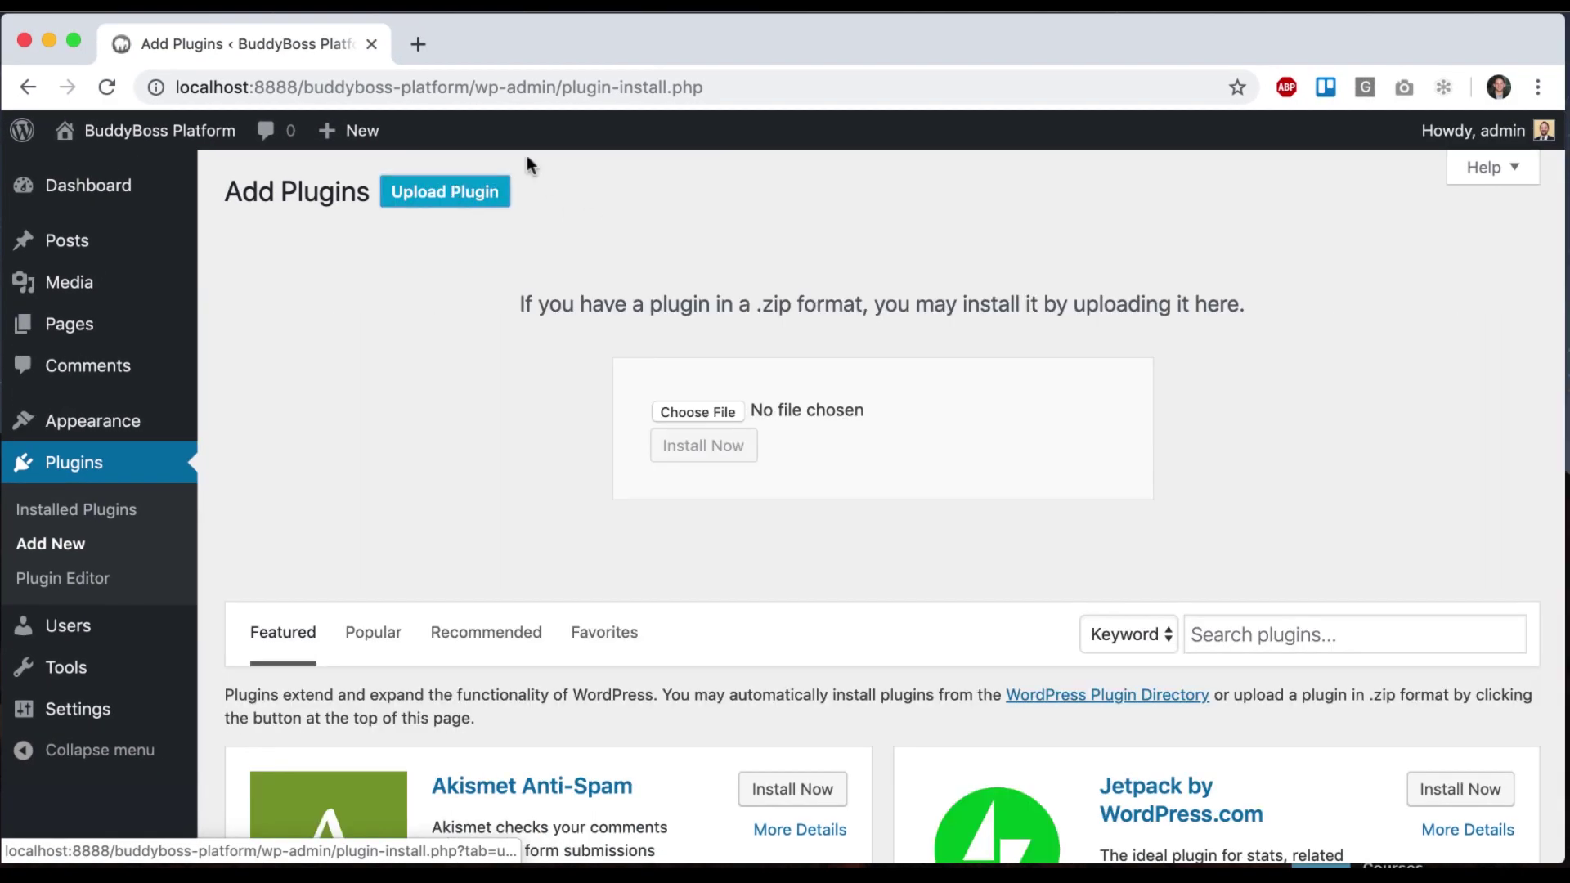
click(687, 409)
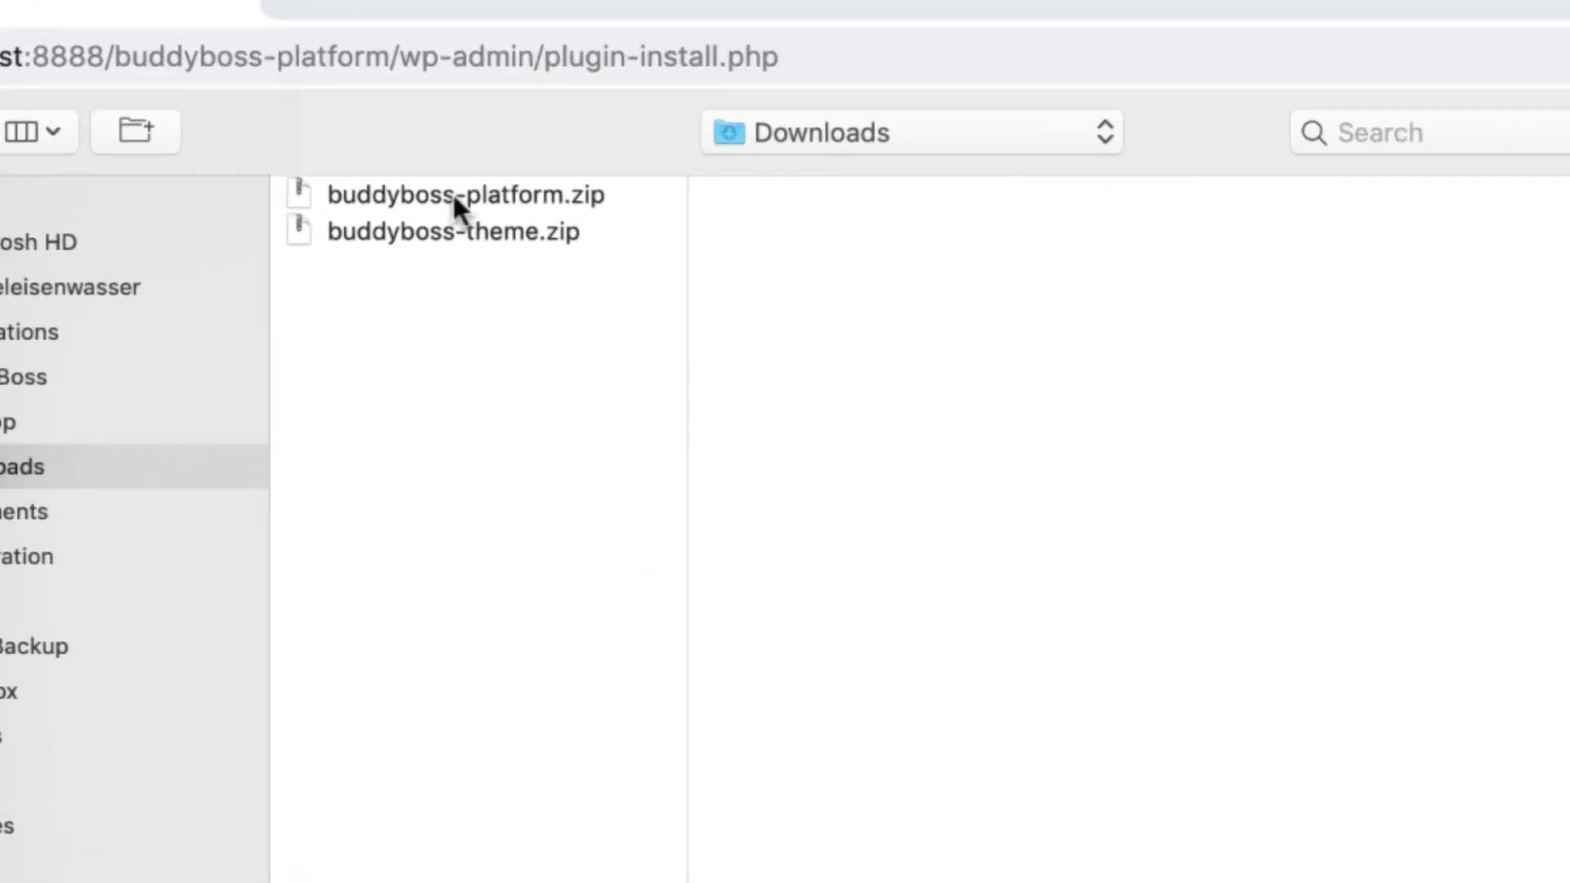
click(537, 170)
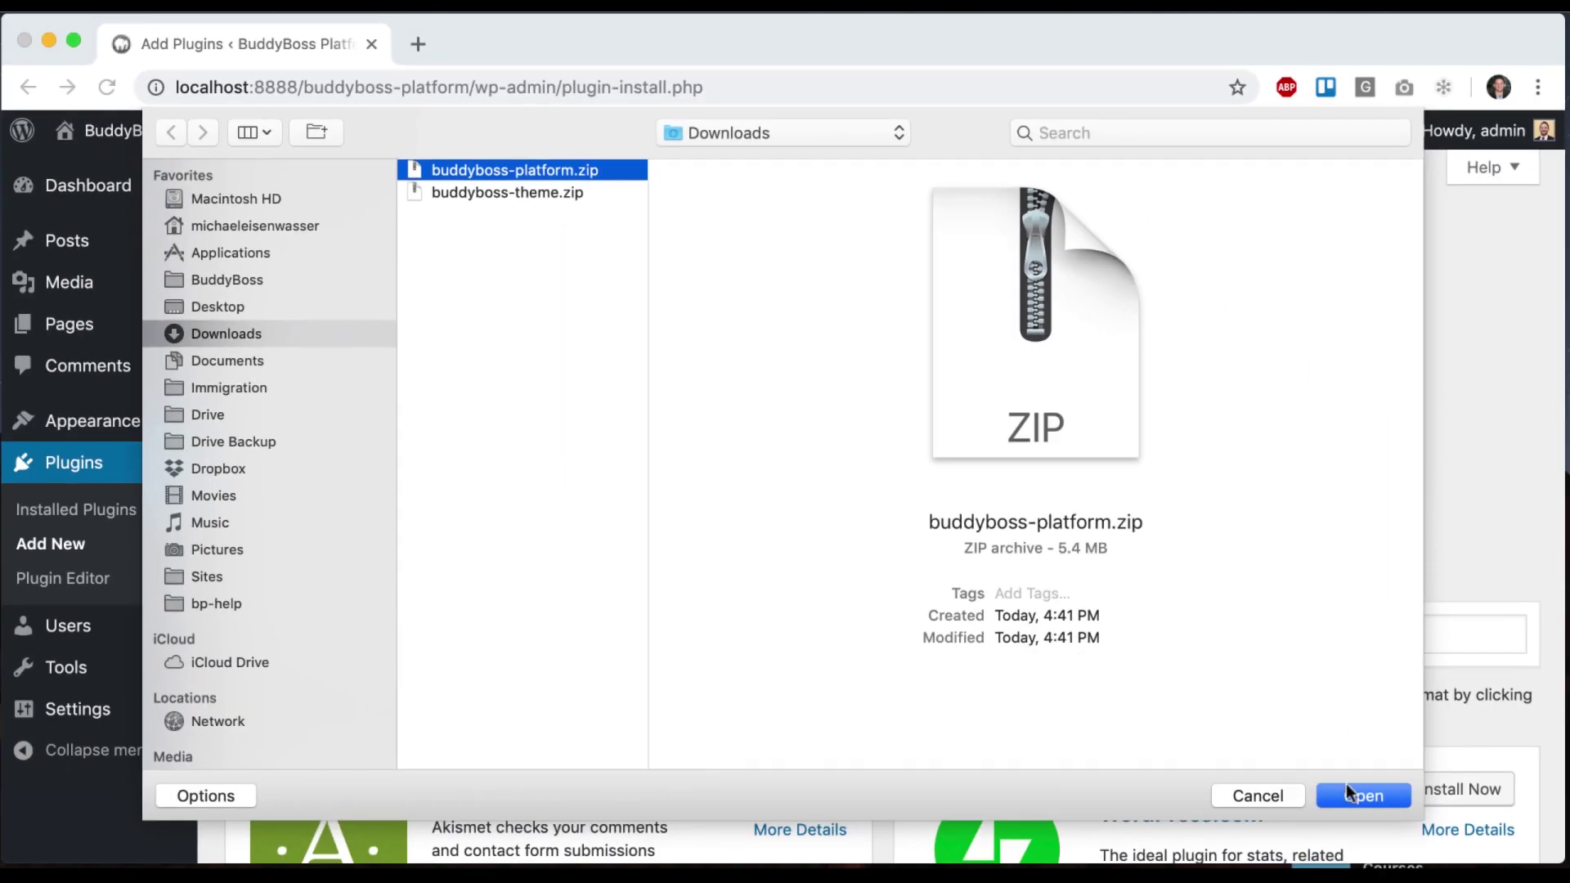
click(1345, 793)
click(736, 445)
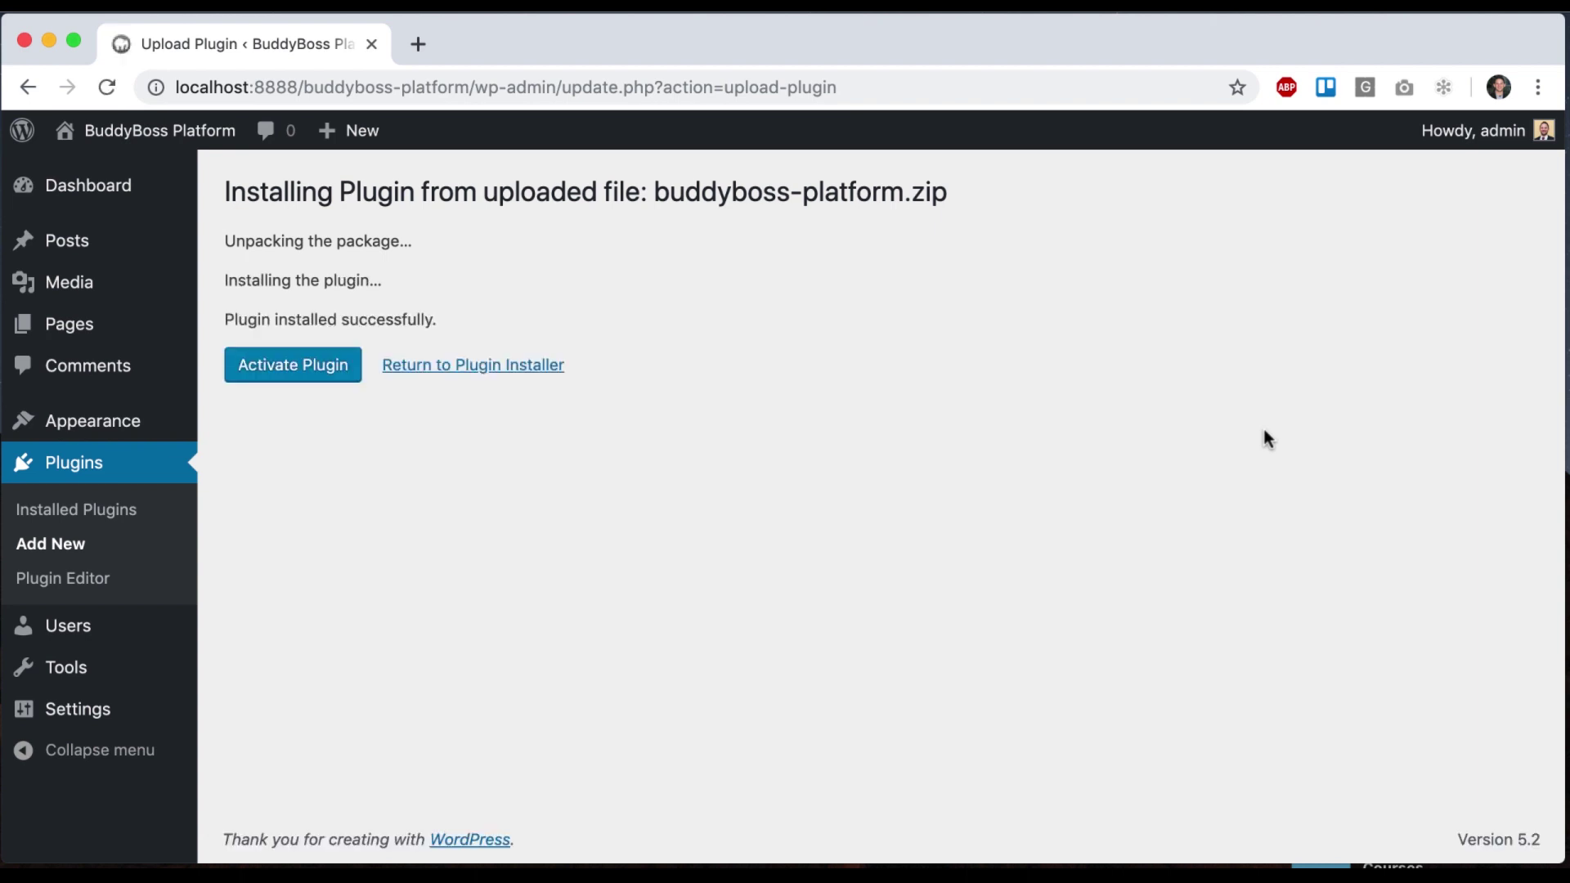
click(300, 373)
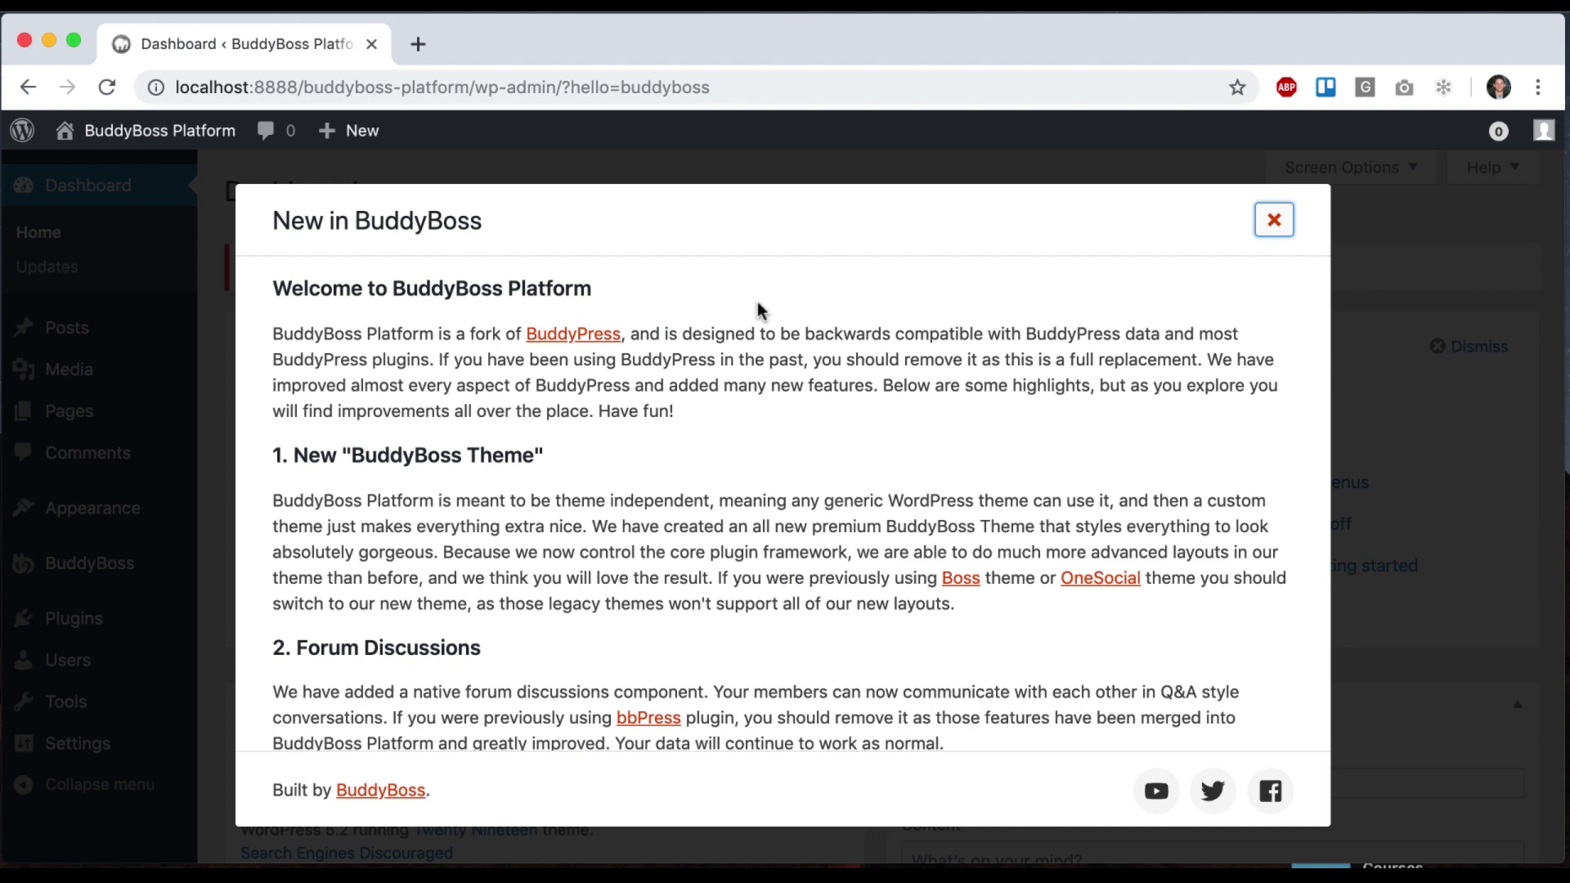
Read through the New in BuddyBoss overview window and dismiss it.
scroll(759, 438, down, 4)
scroll(759, 438, down, 15)
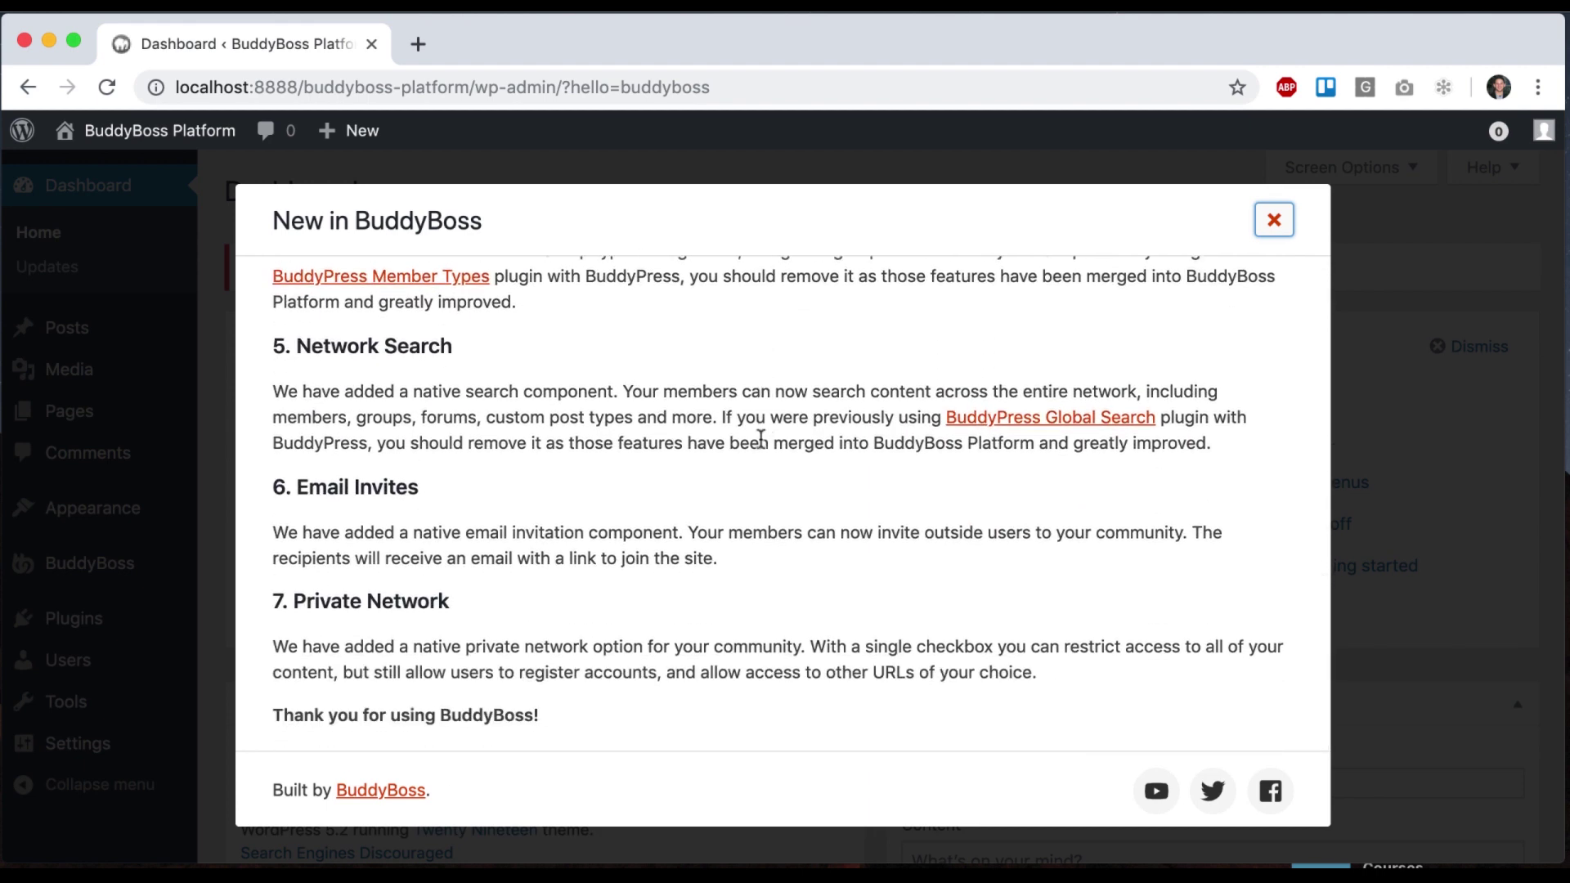
scroll(764, 481, up, 20)
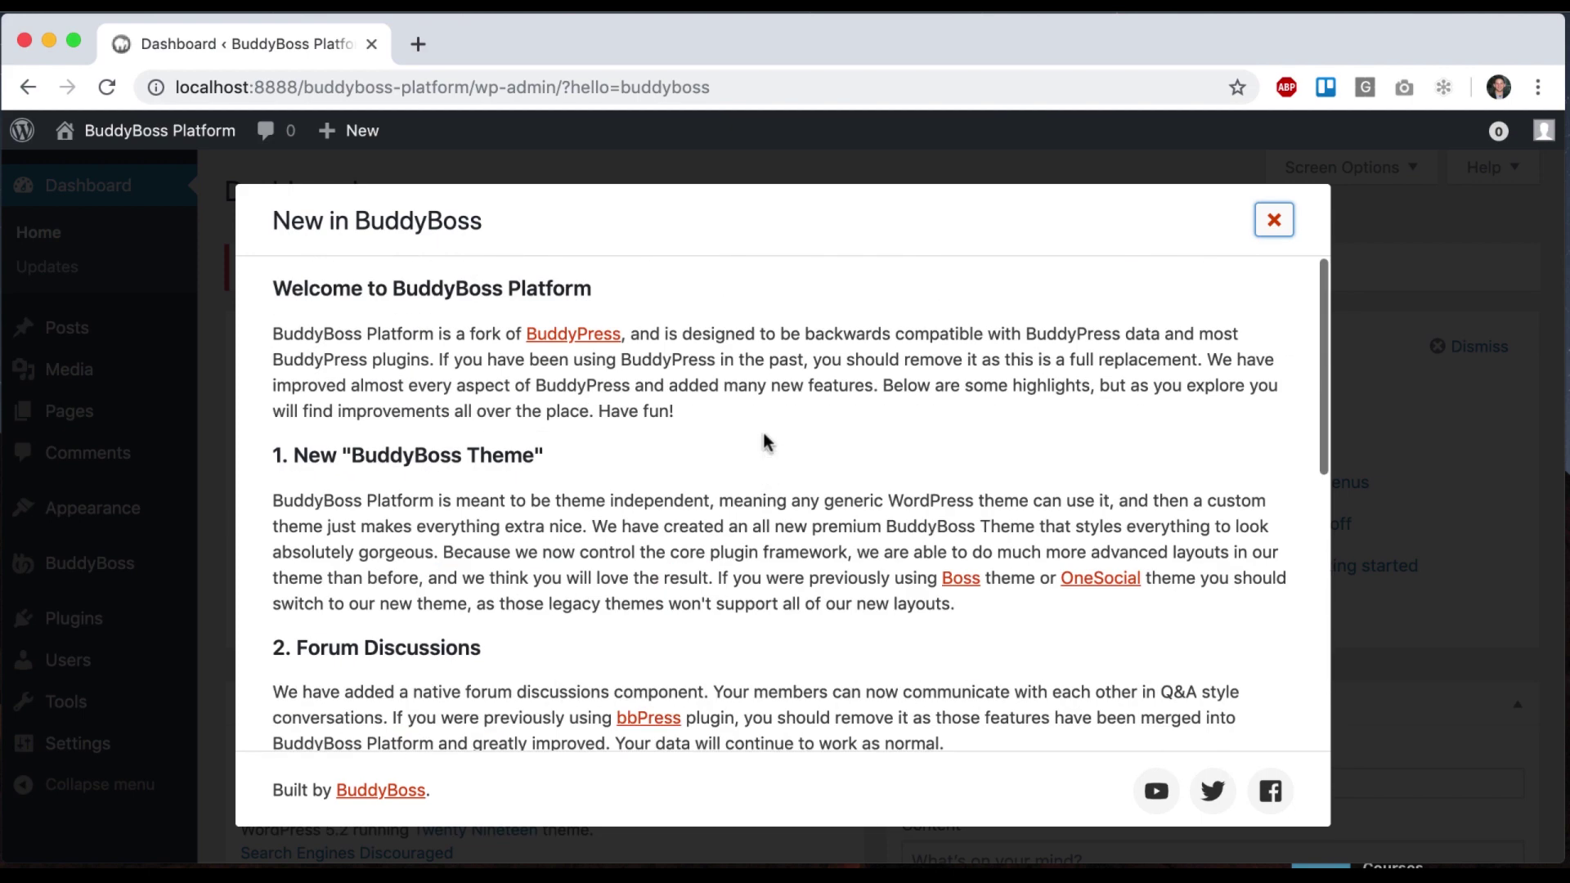
scroll(789, 556, down, 15)
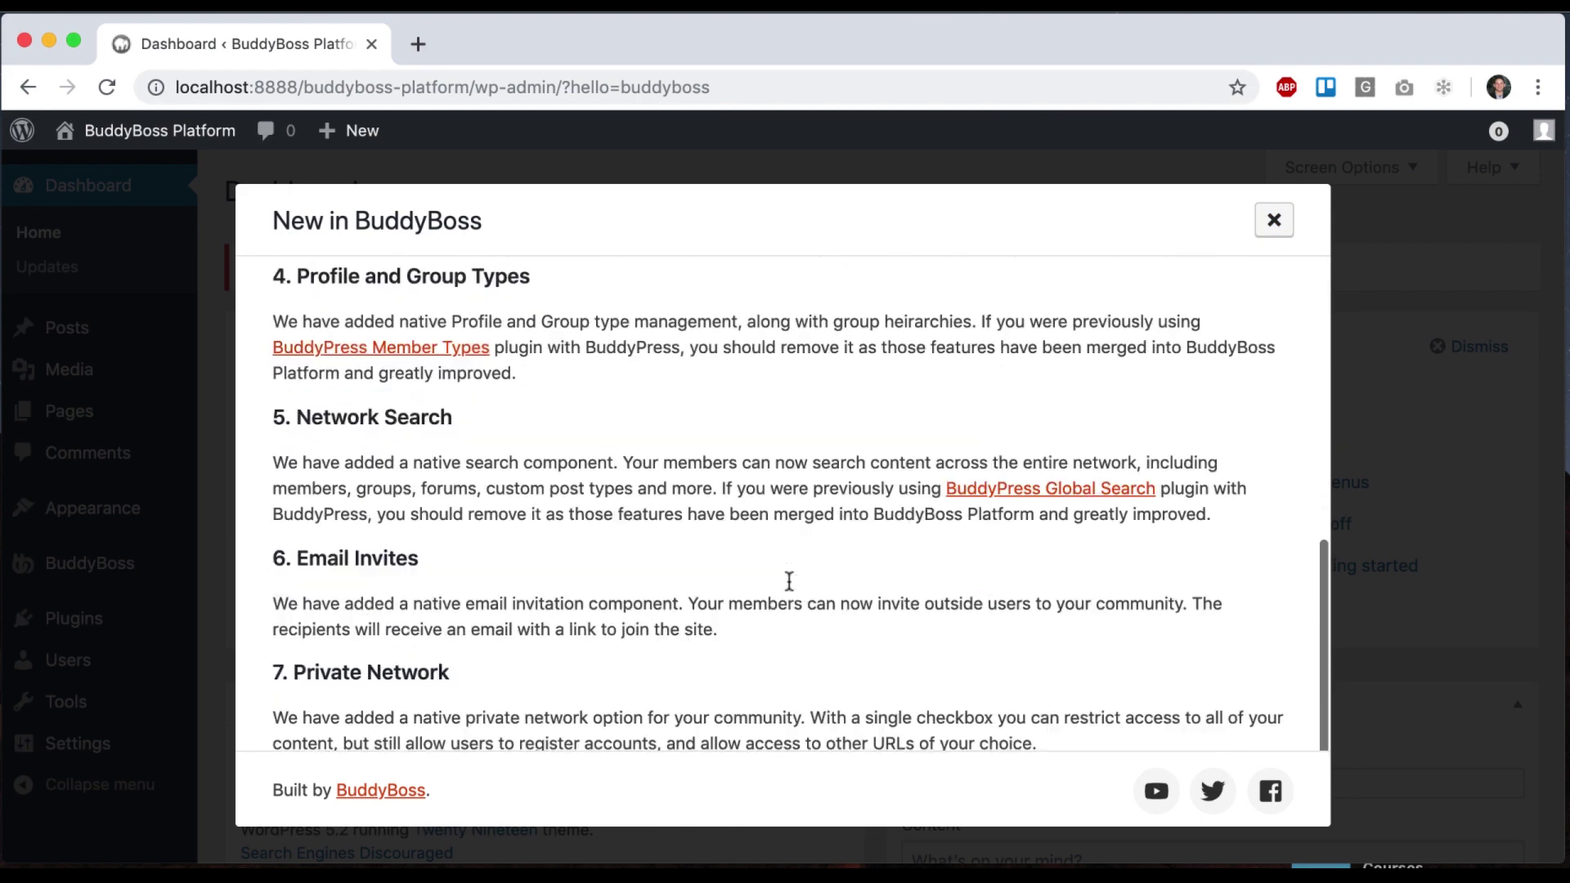
click(1274, 220)
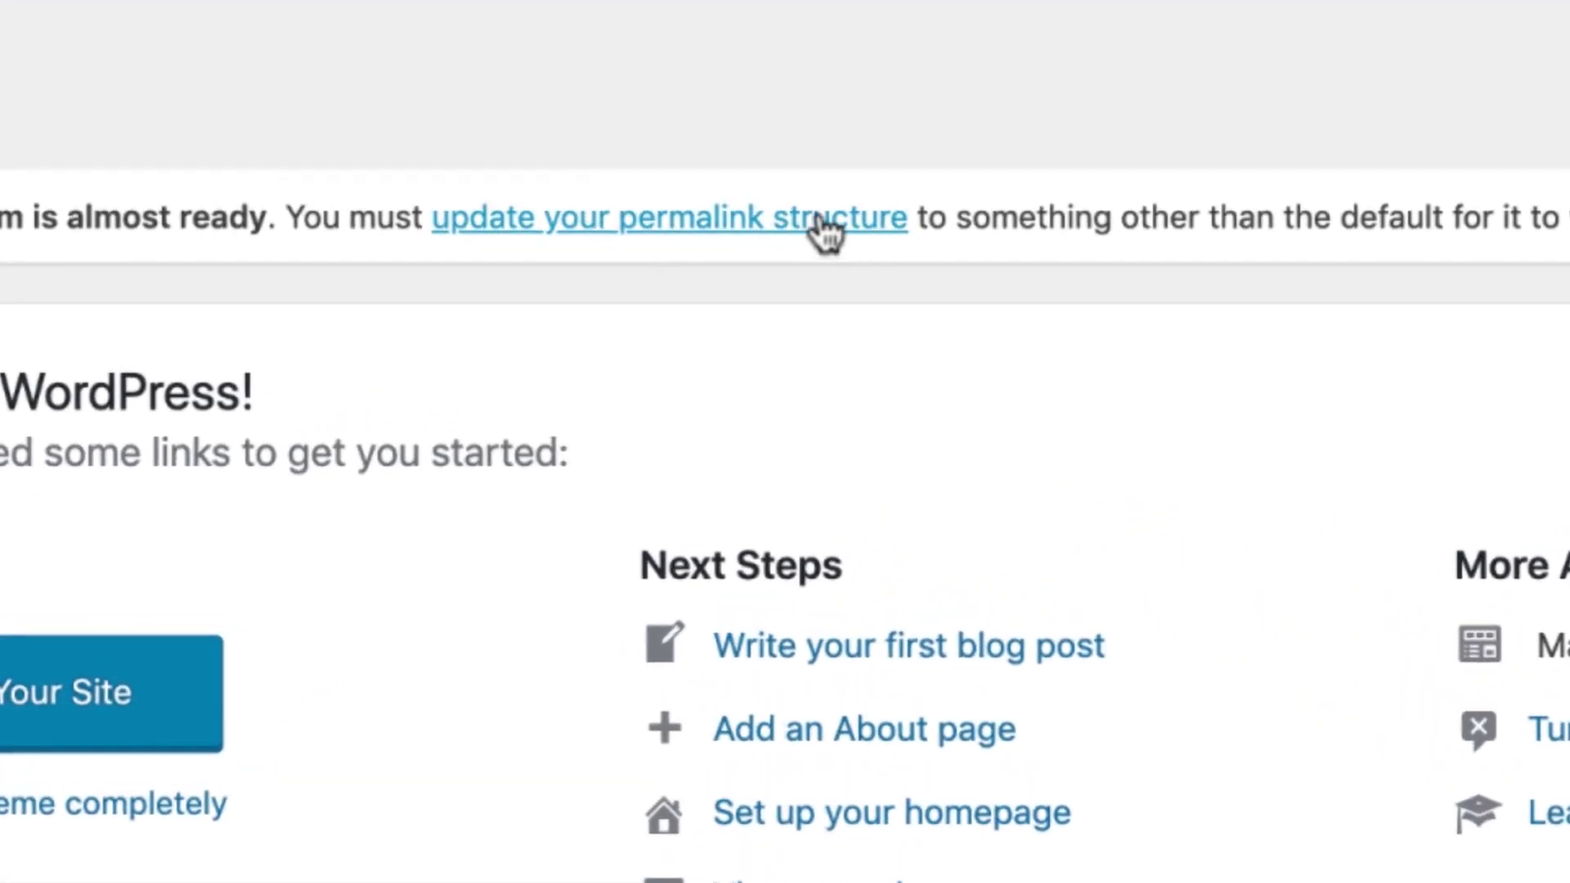
Change the permalink structure from Plain to Post name (/%postname%/) and save it.
click(667, 217)
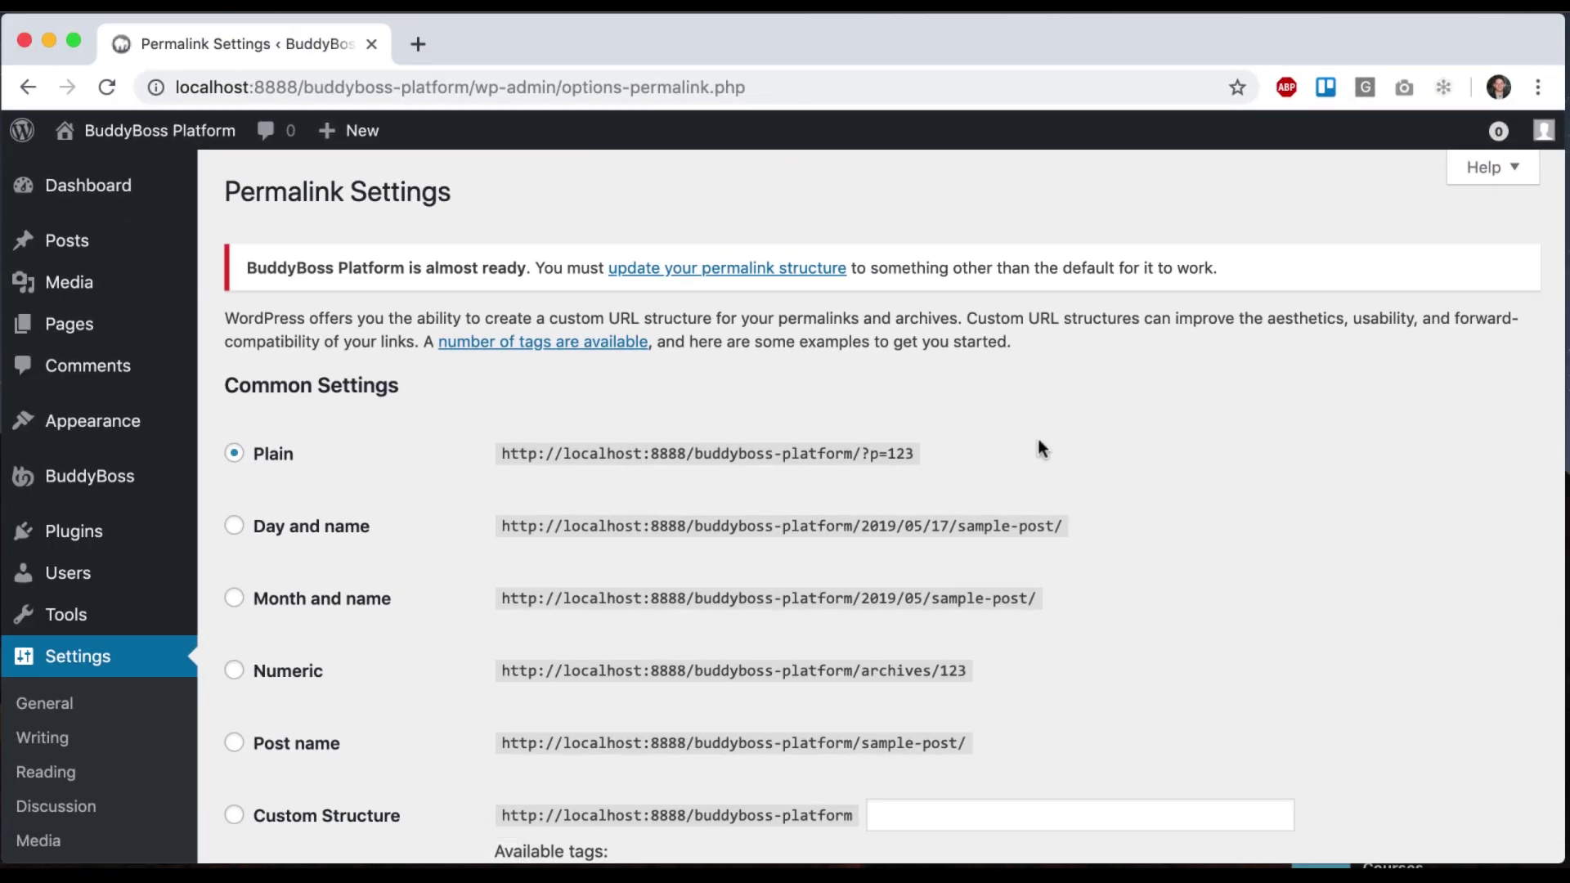
scroll(1039, 448, down, 3)
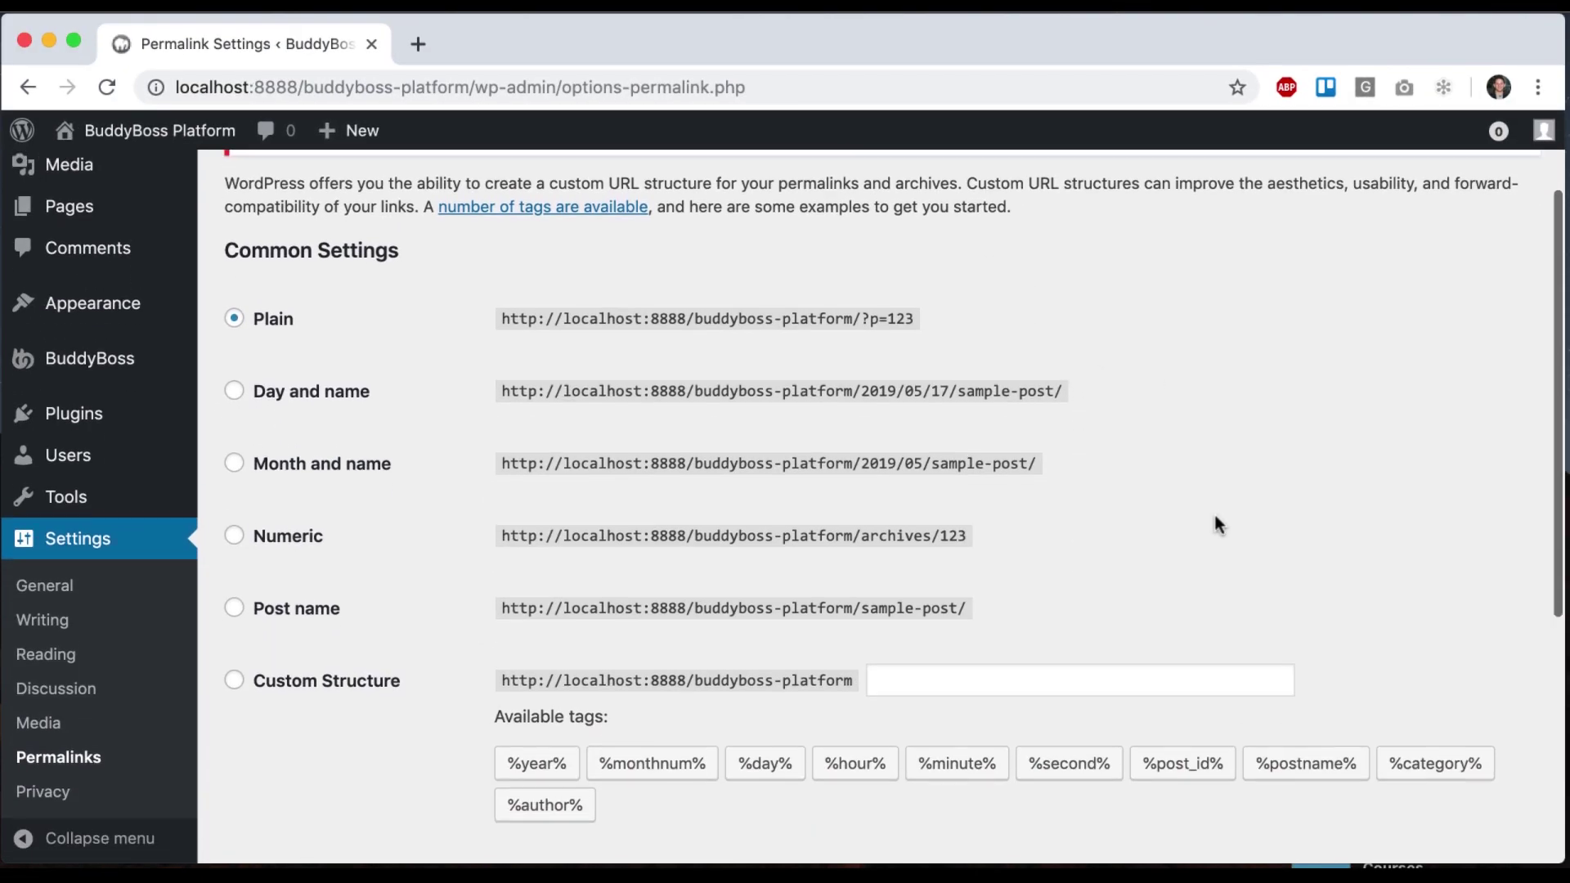
scroll(1214, 516, up, 1)
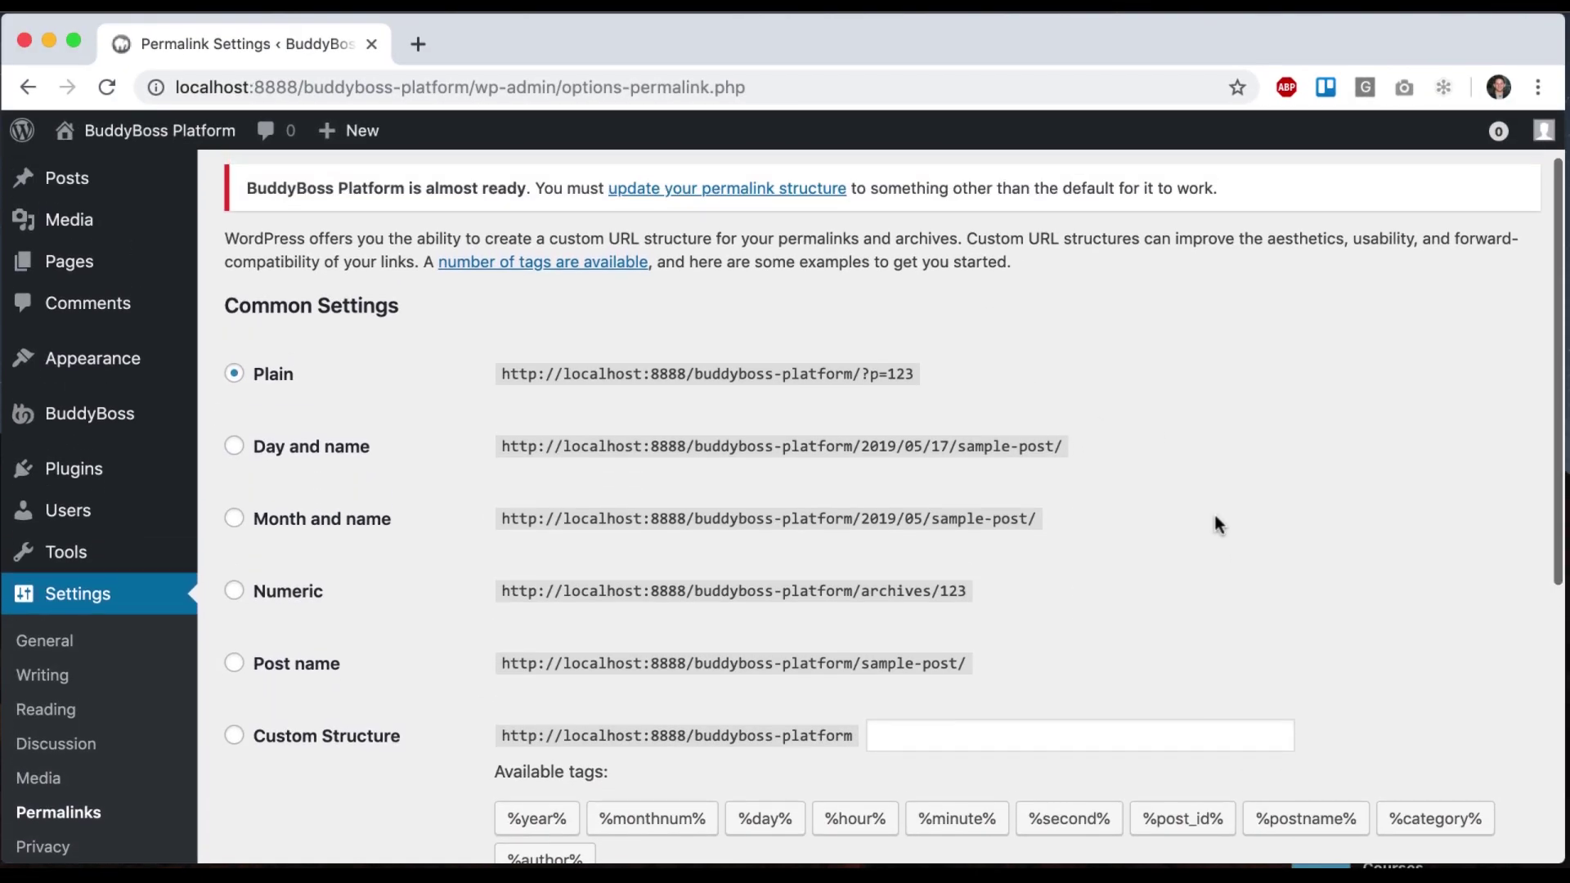
click(304, 667)
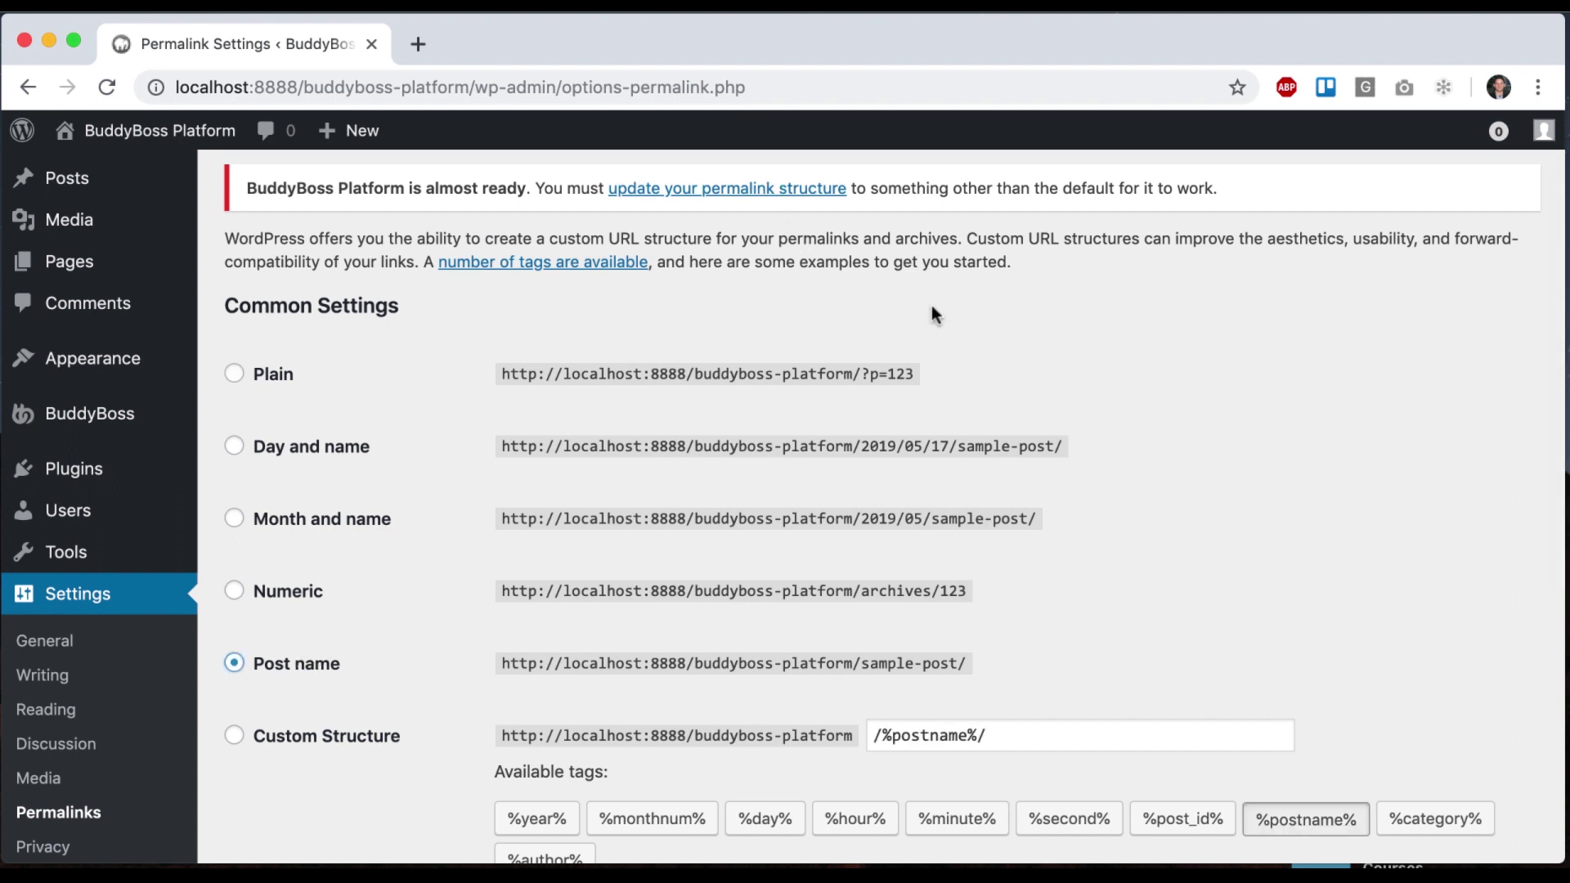
drag(863, 368, 915, 367)
click(989, 373)
scroll(990, 373, down, 5)
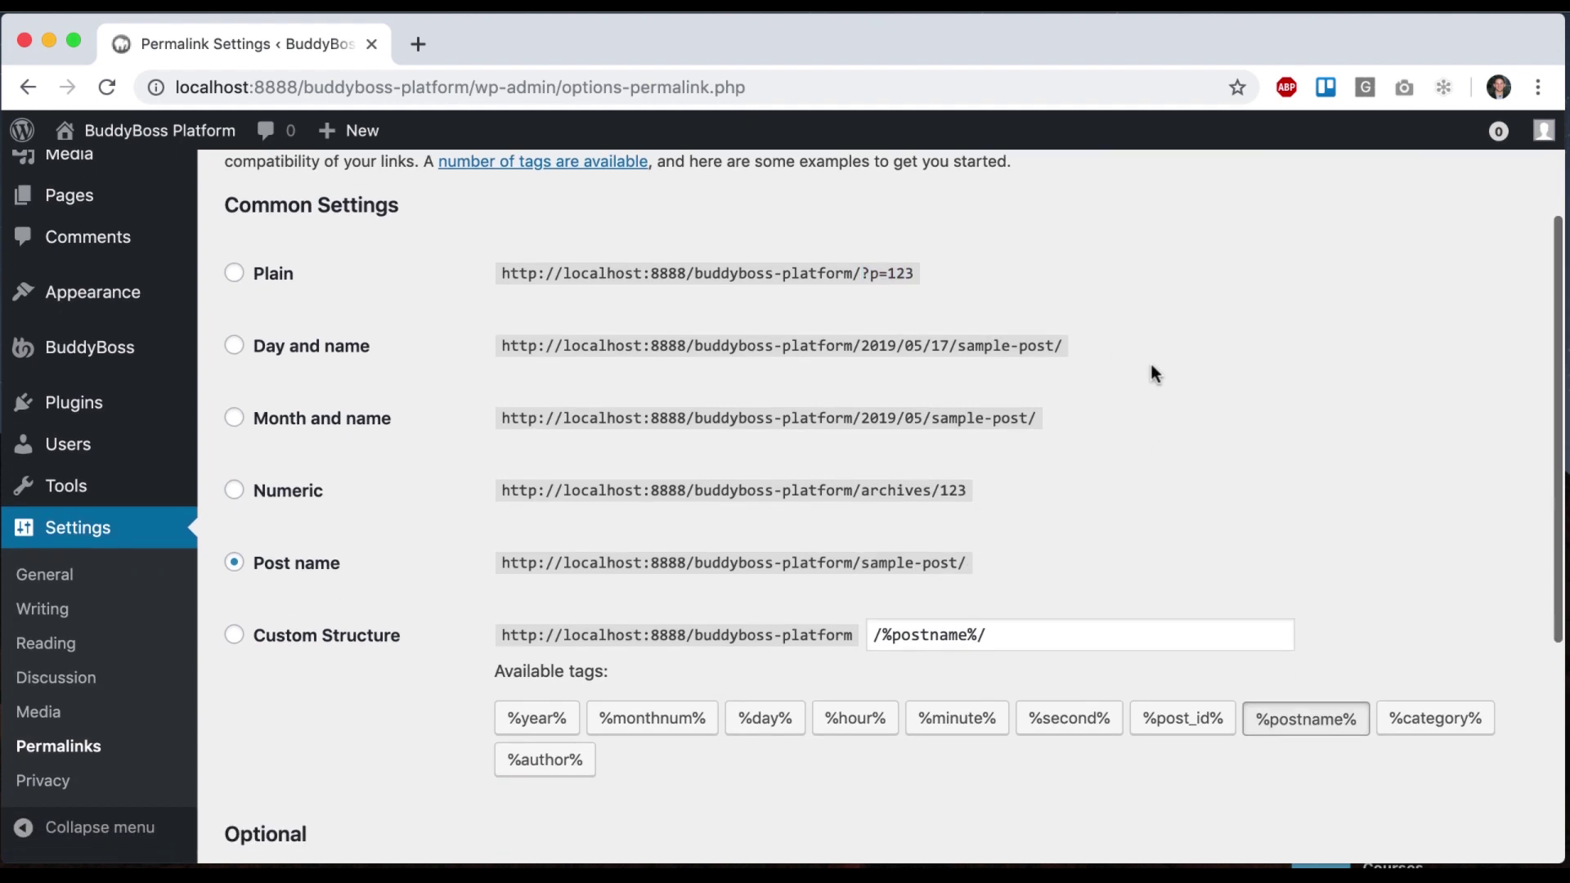
scroll(1151, 373, down, 1)
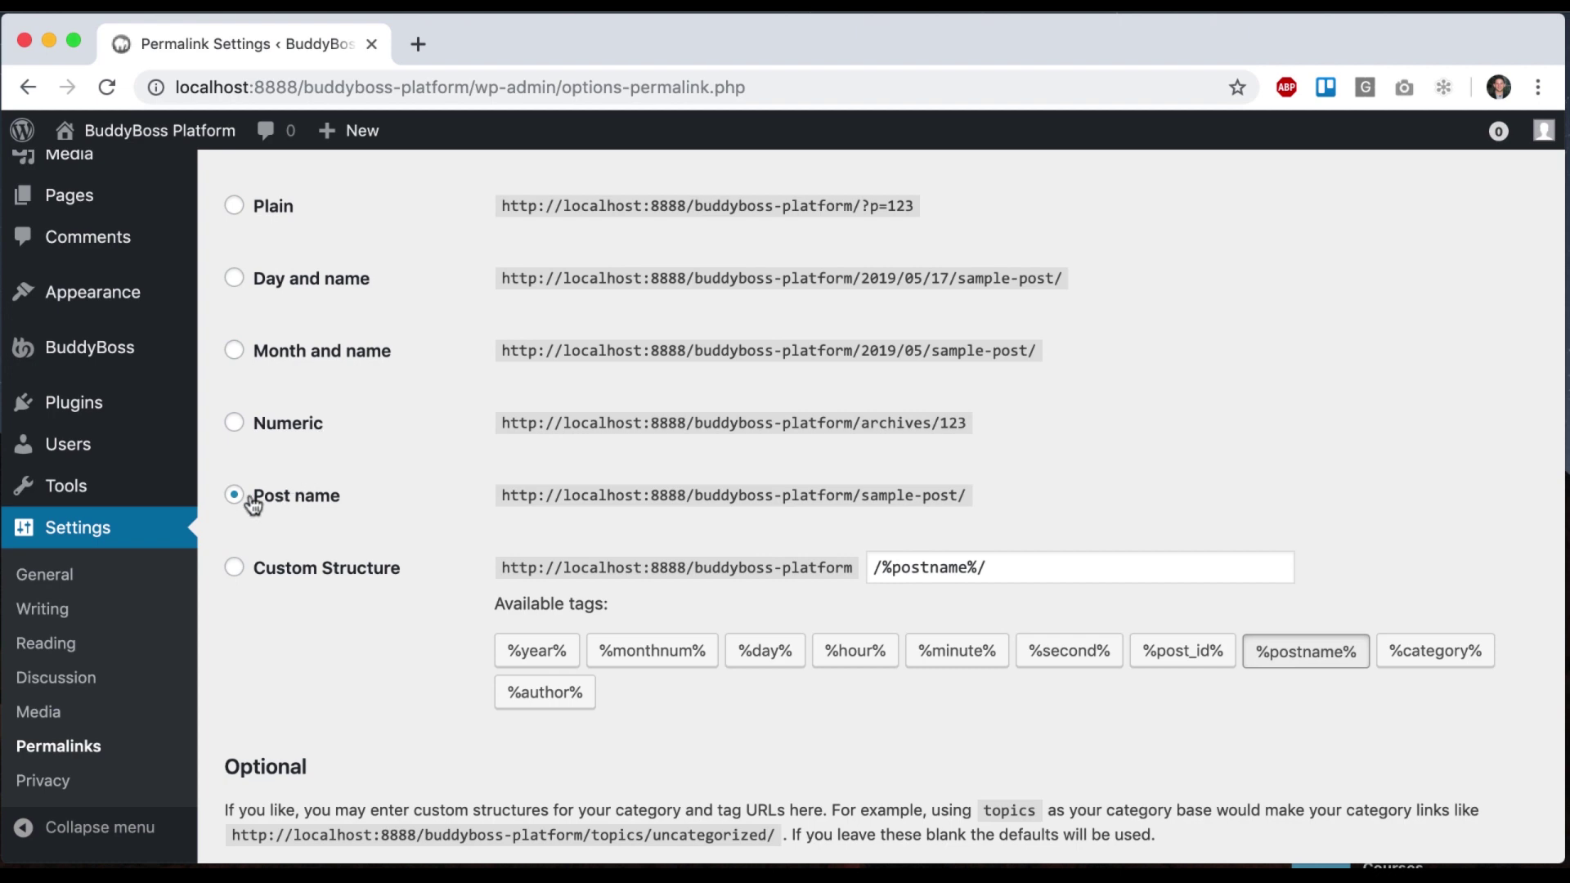
scroll(330, 499, down, 10)
click(281, 736)
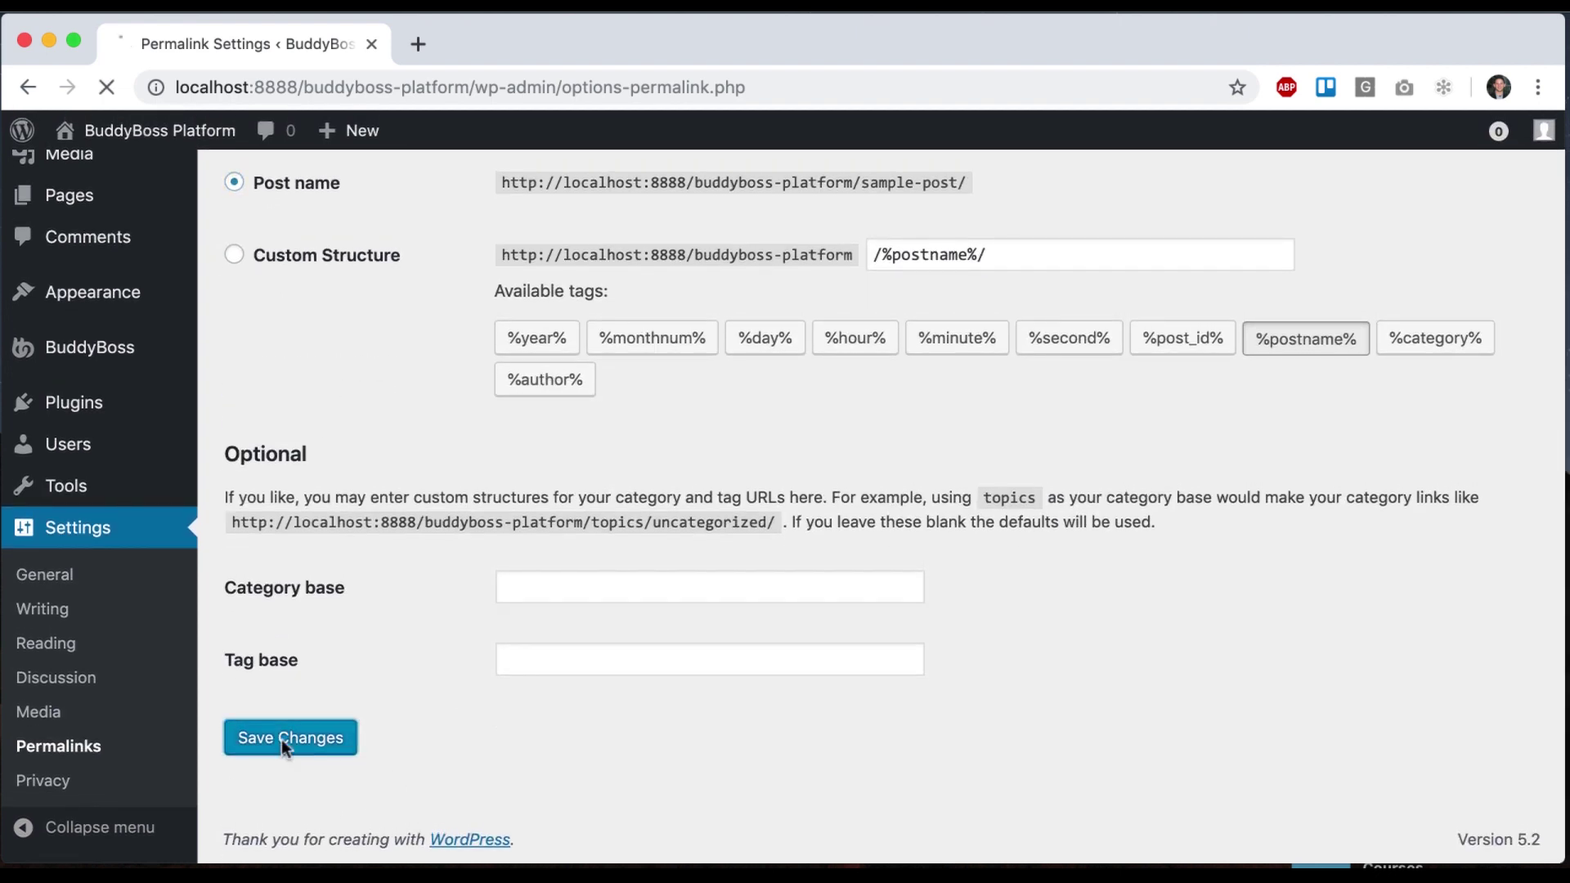
Open BuddyBoss Components and review the 12 components, including the Member Profiles entry.
scroll(450, 410, down, 1)
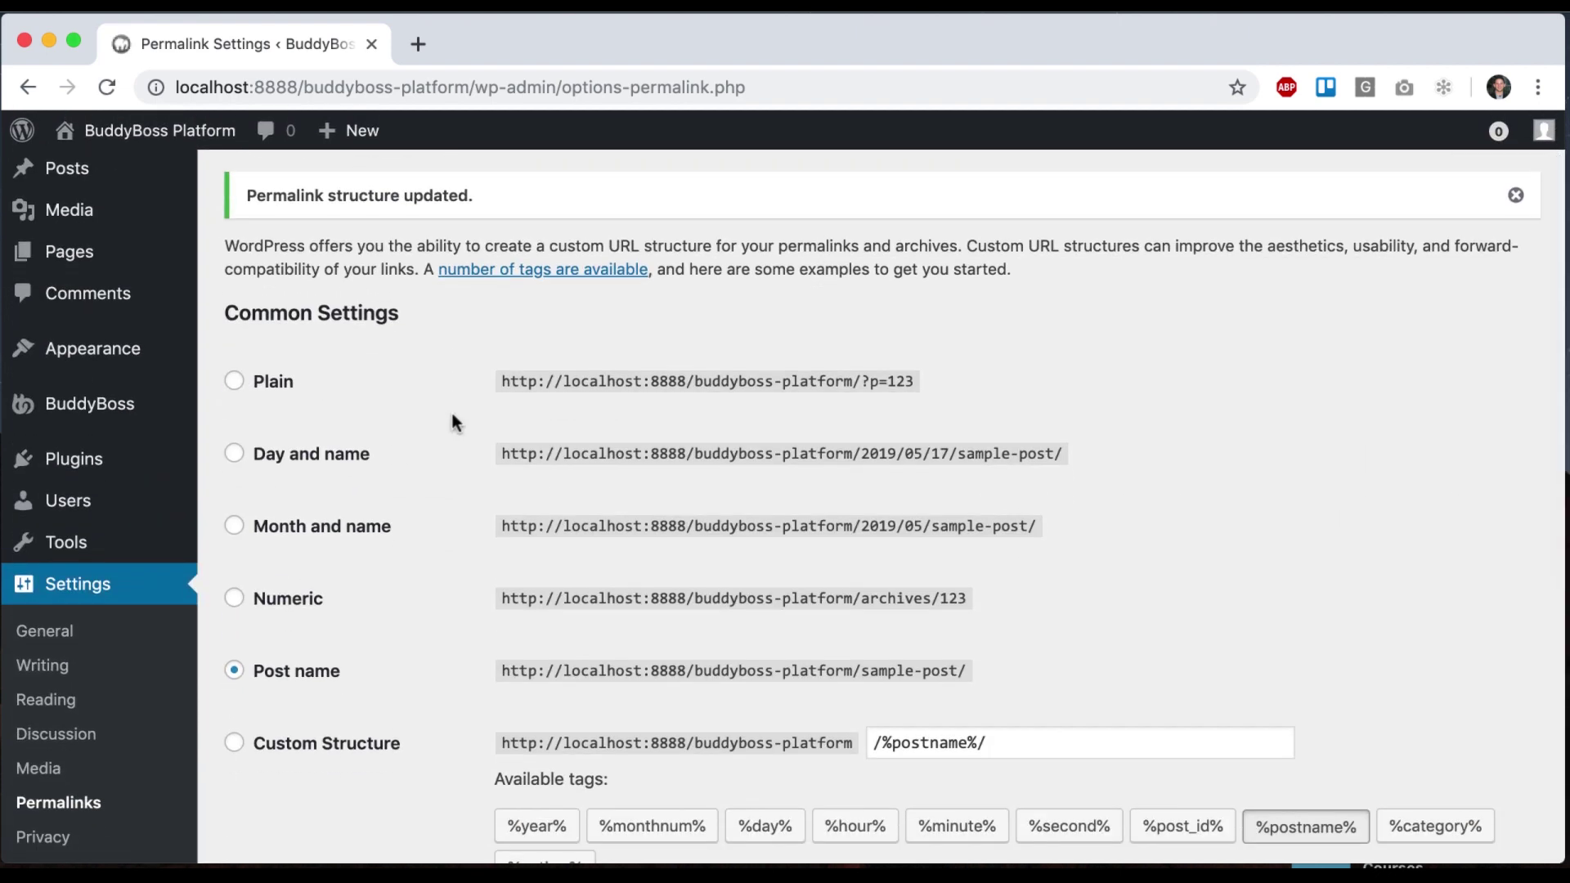
mouse_move(126, 407)
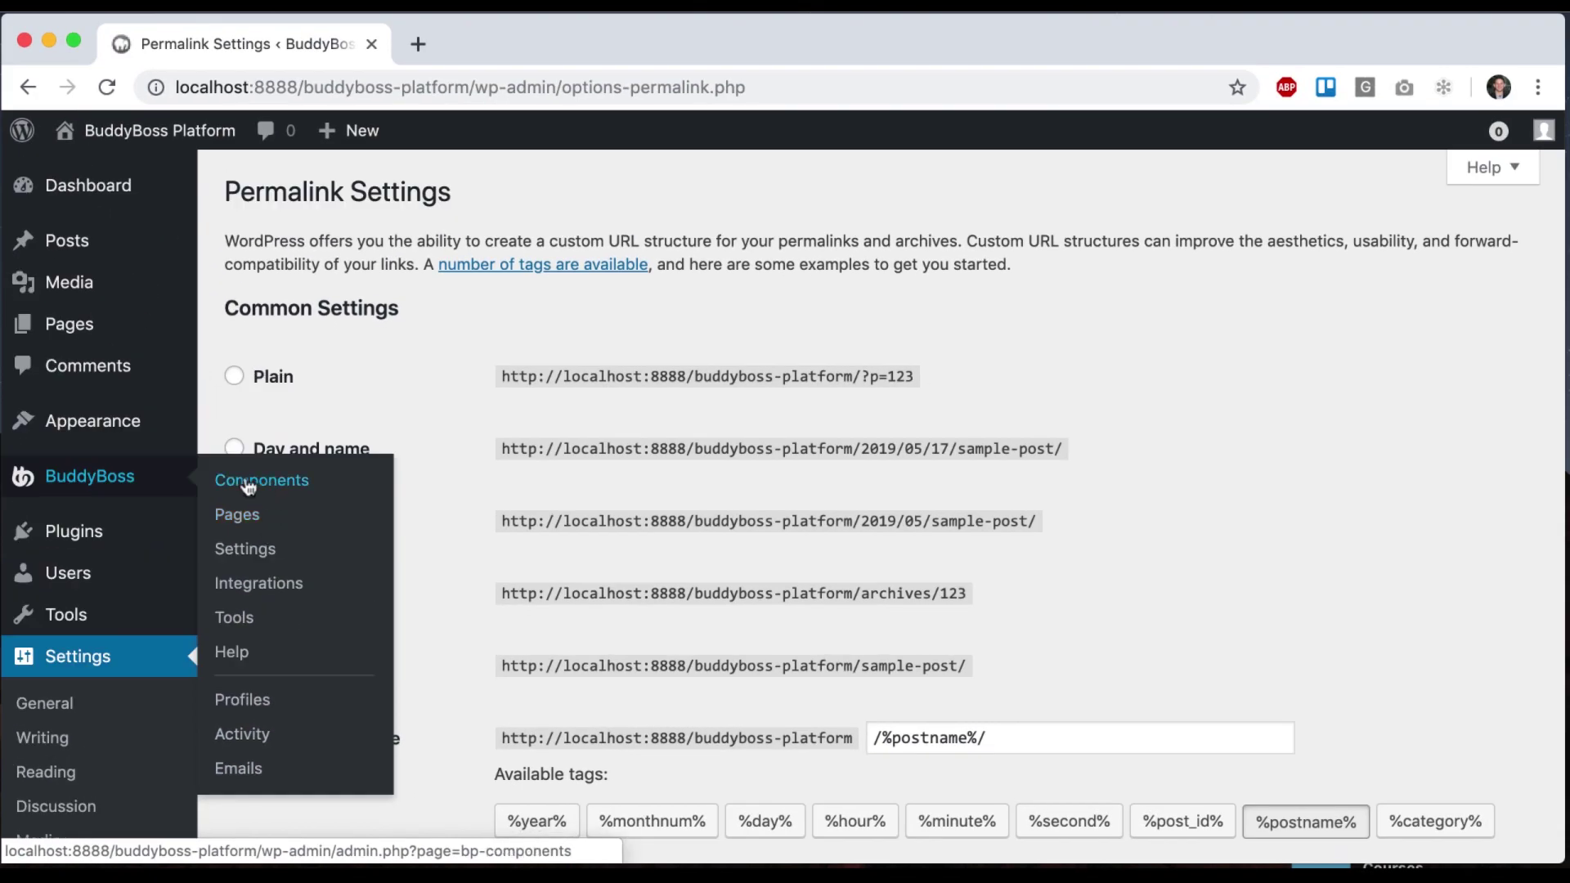
click(250, 481)
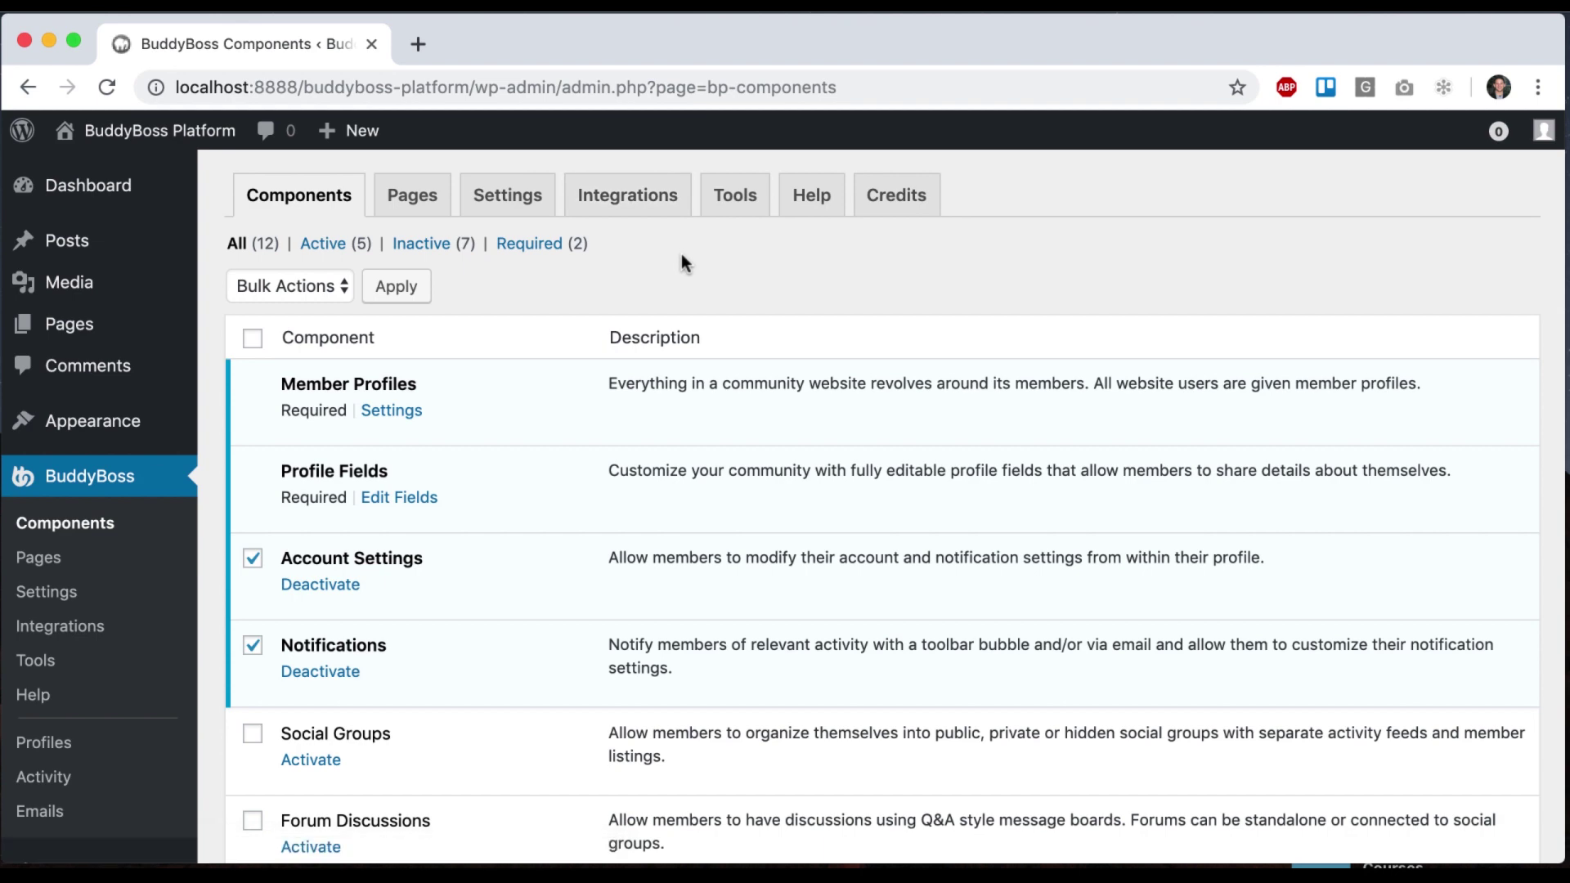
scroll(462, 654, down, 5)
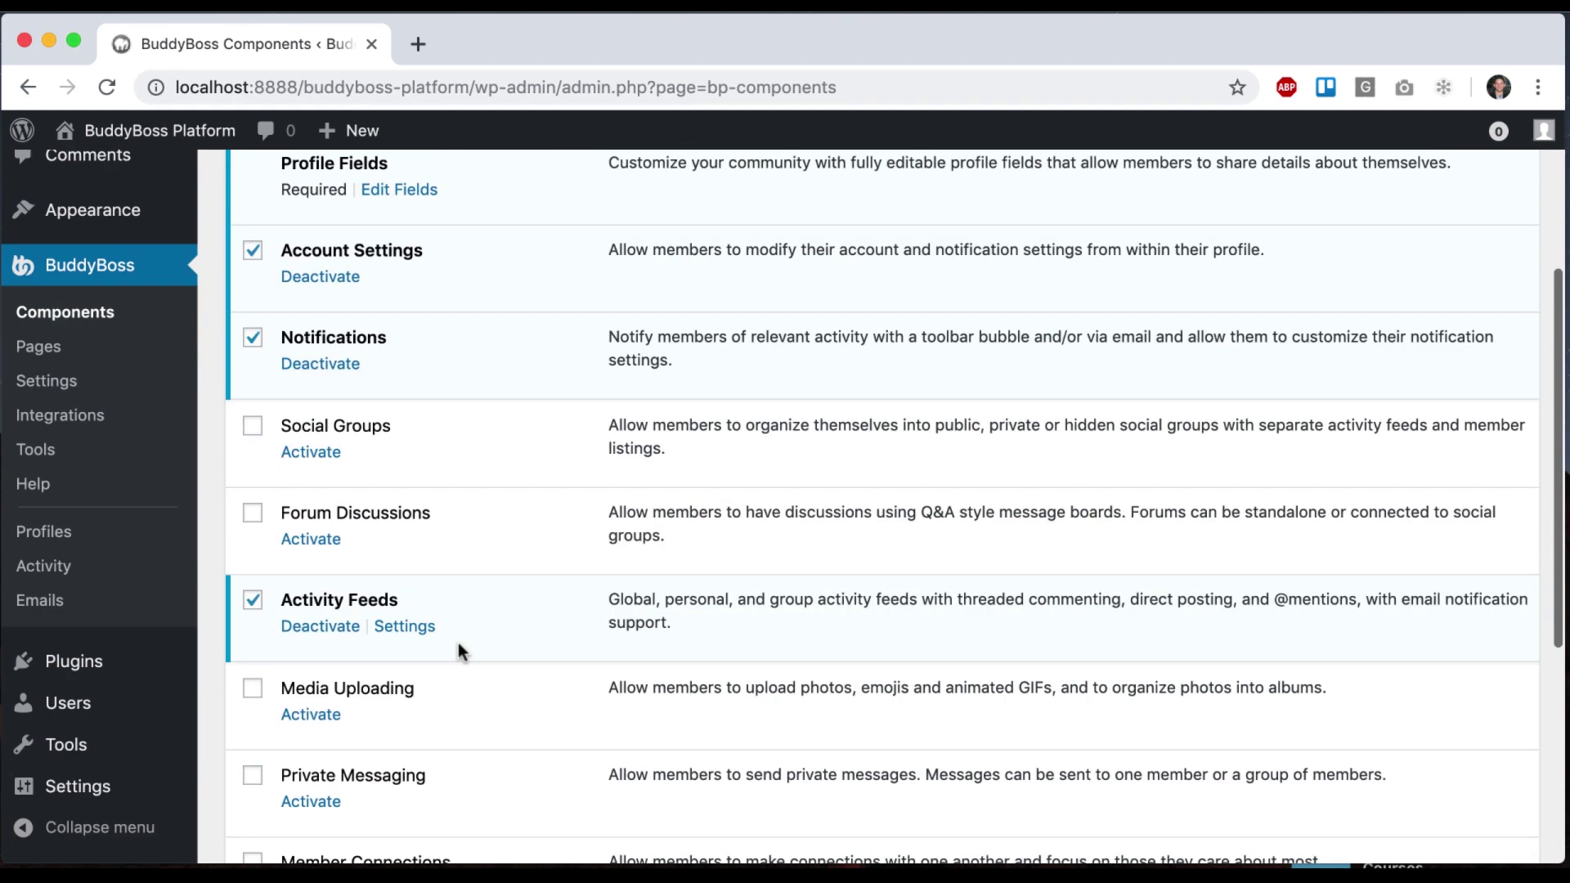
scroll(455, 650, up, 5)
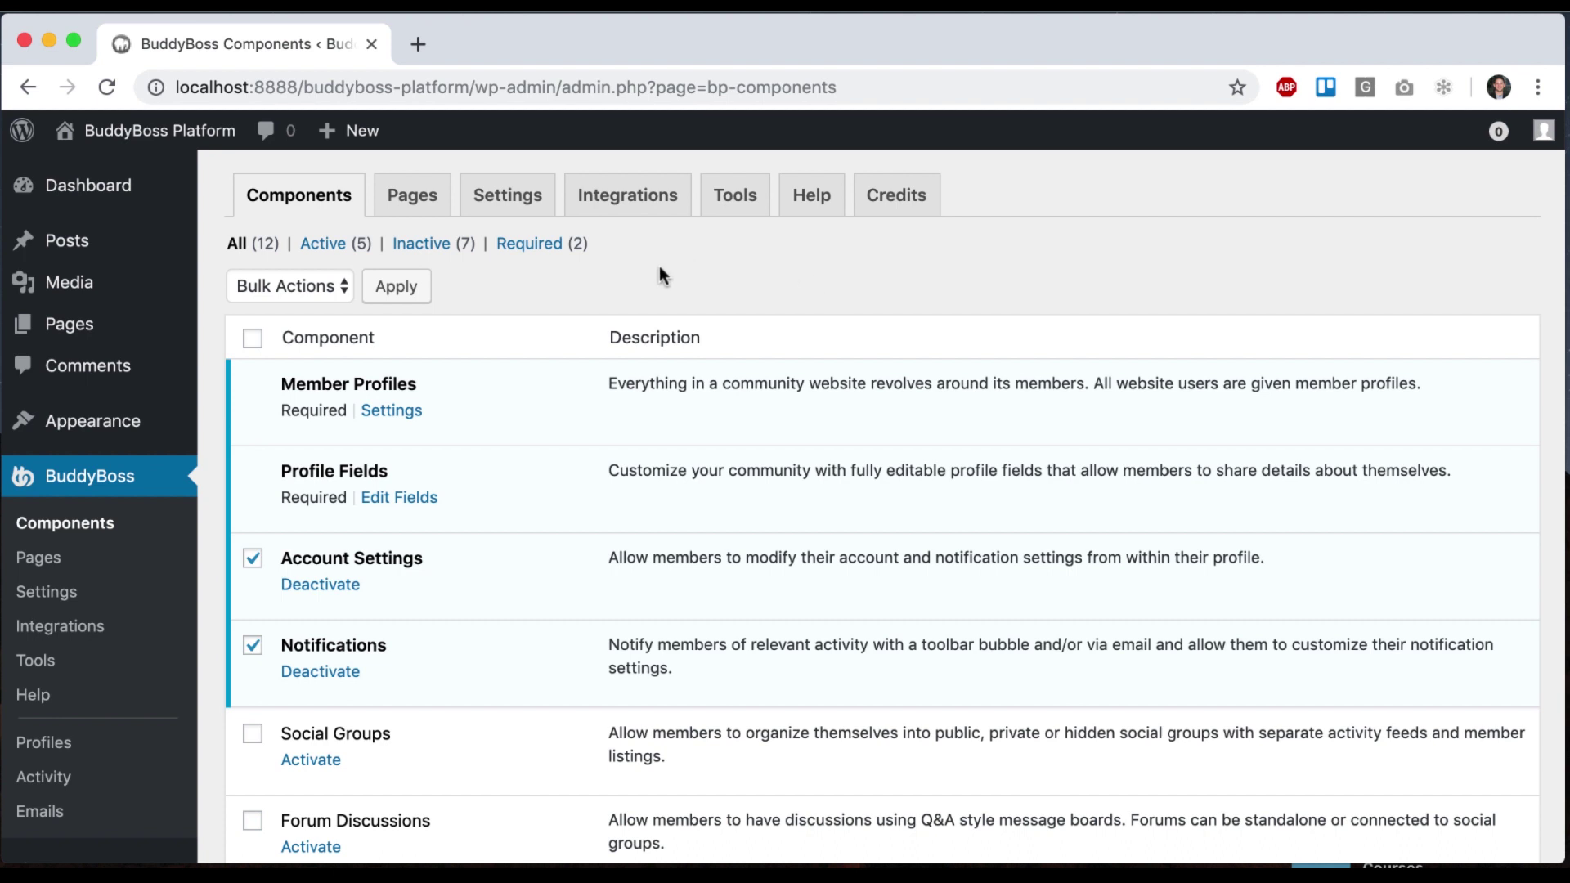
scroll(462, 662, down, 4)
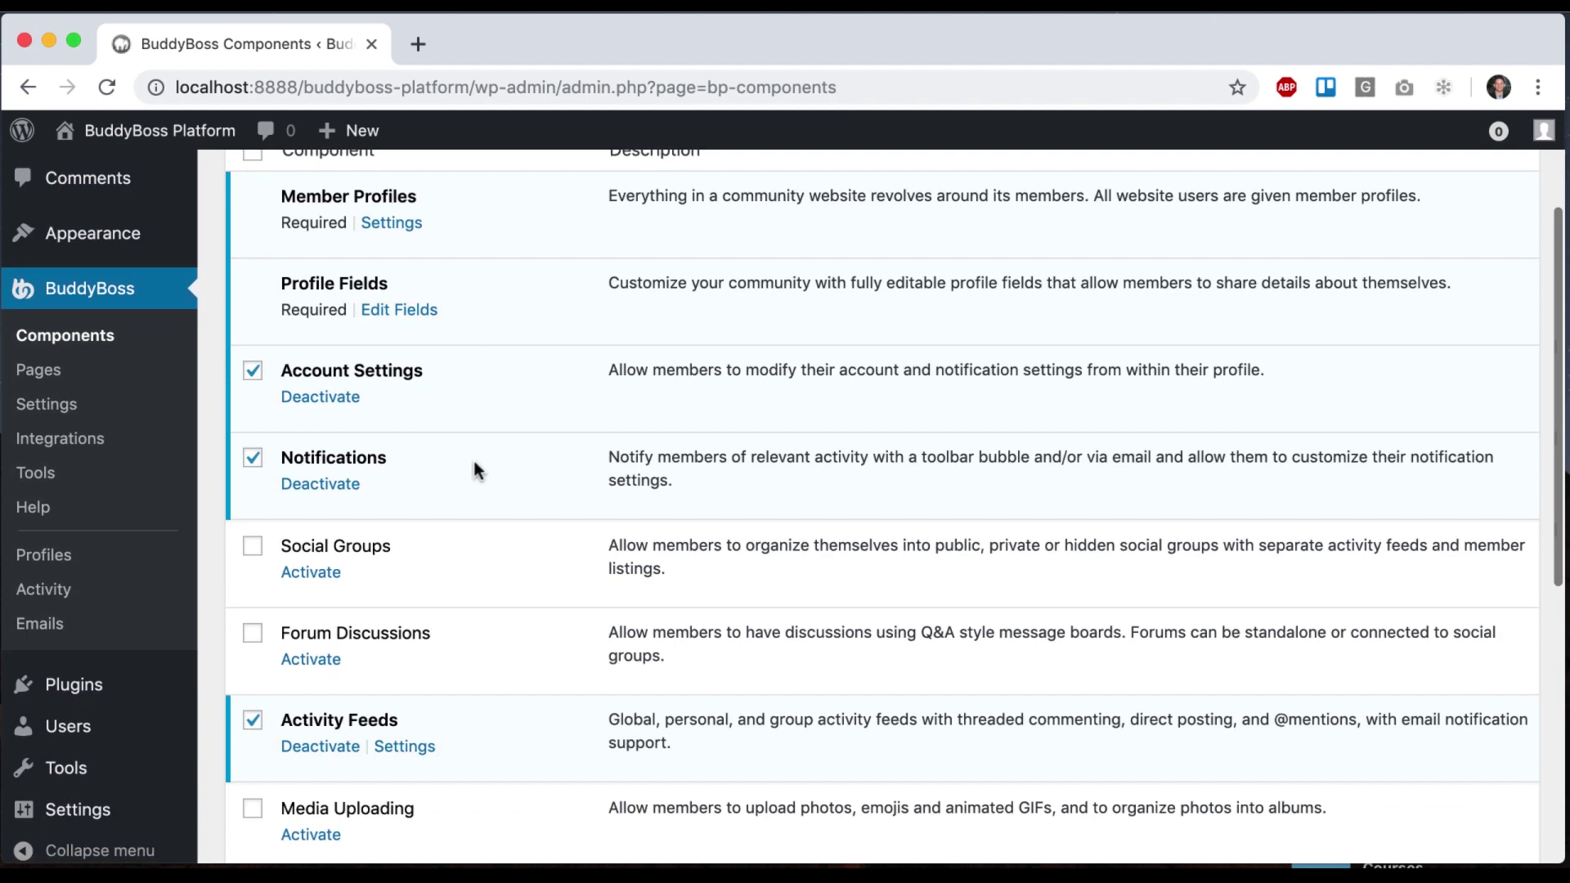
scroll(482, 613, down, 2)
scroll(497, 561, down, 5)
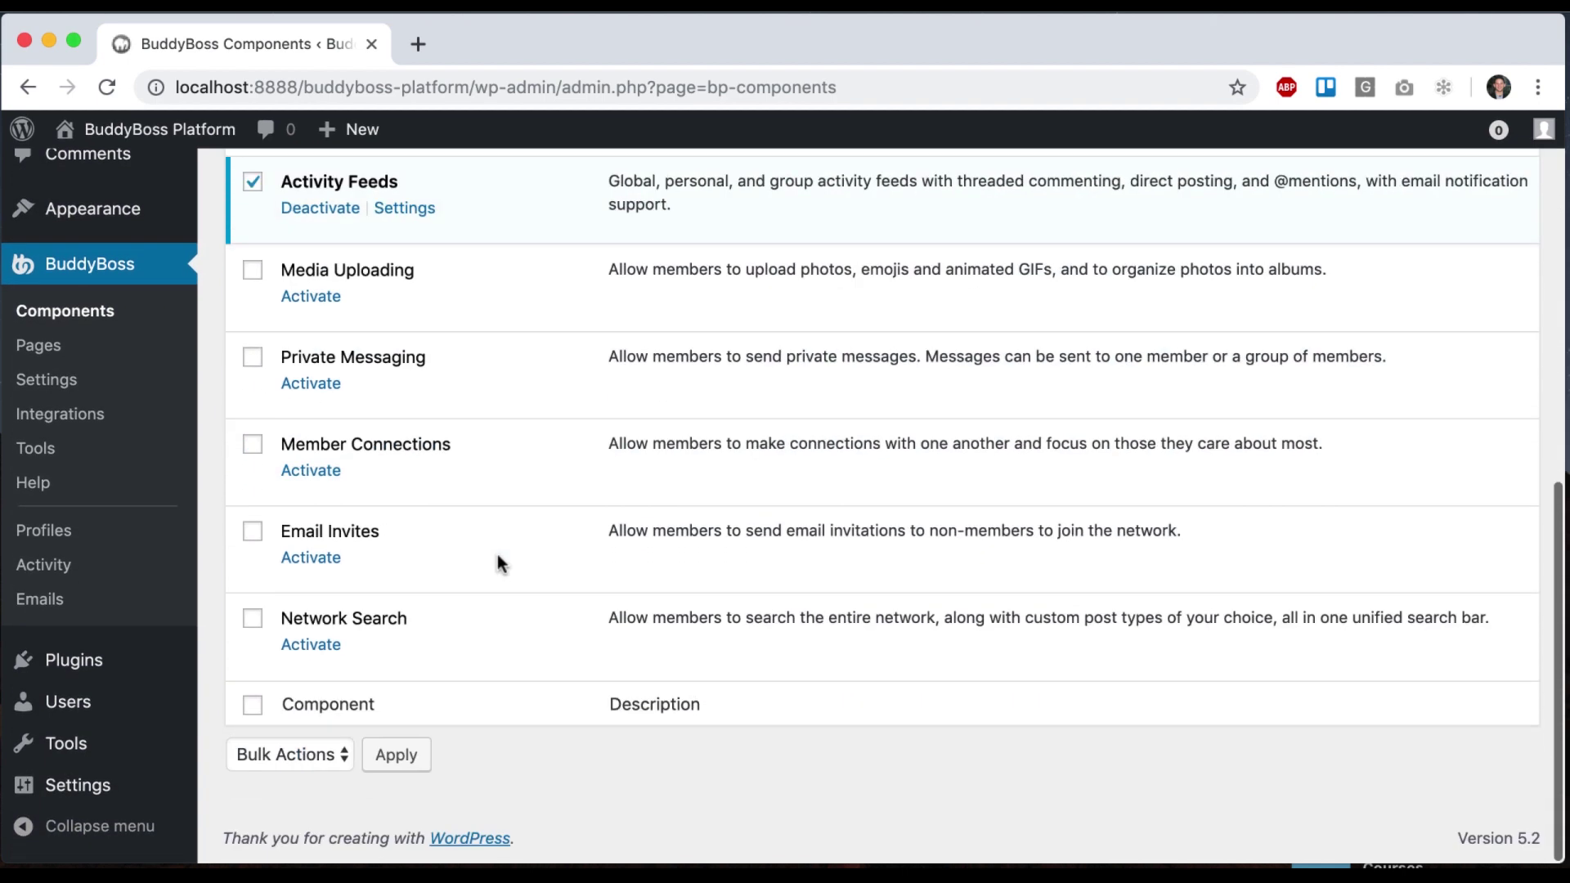
scroll(498, 561, up, 10)
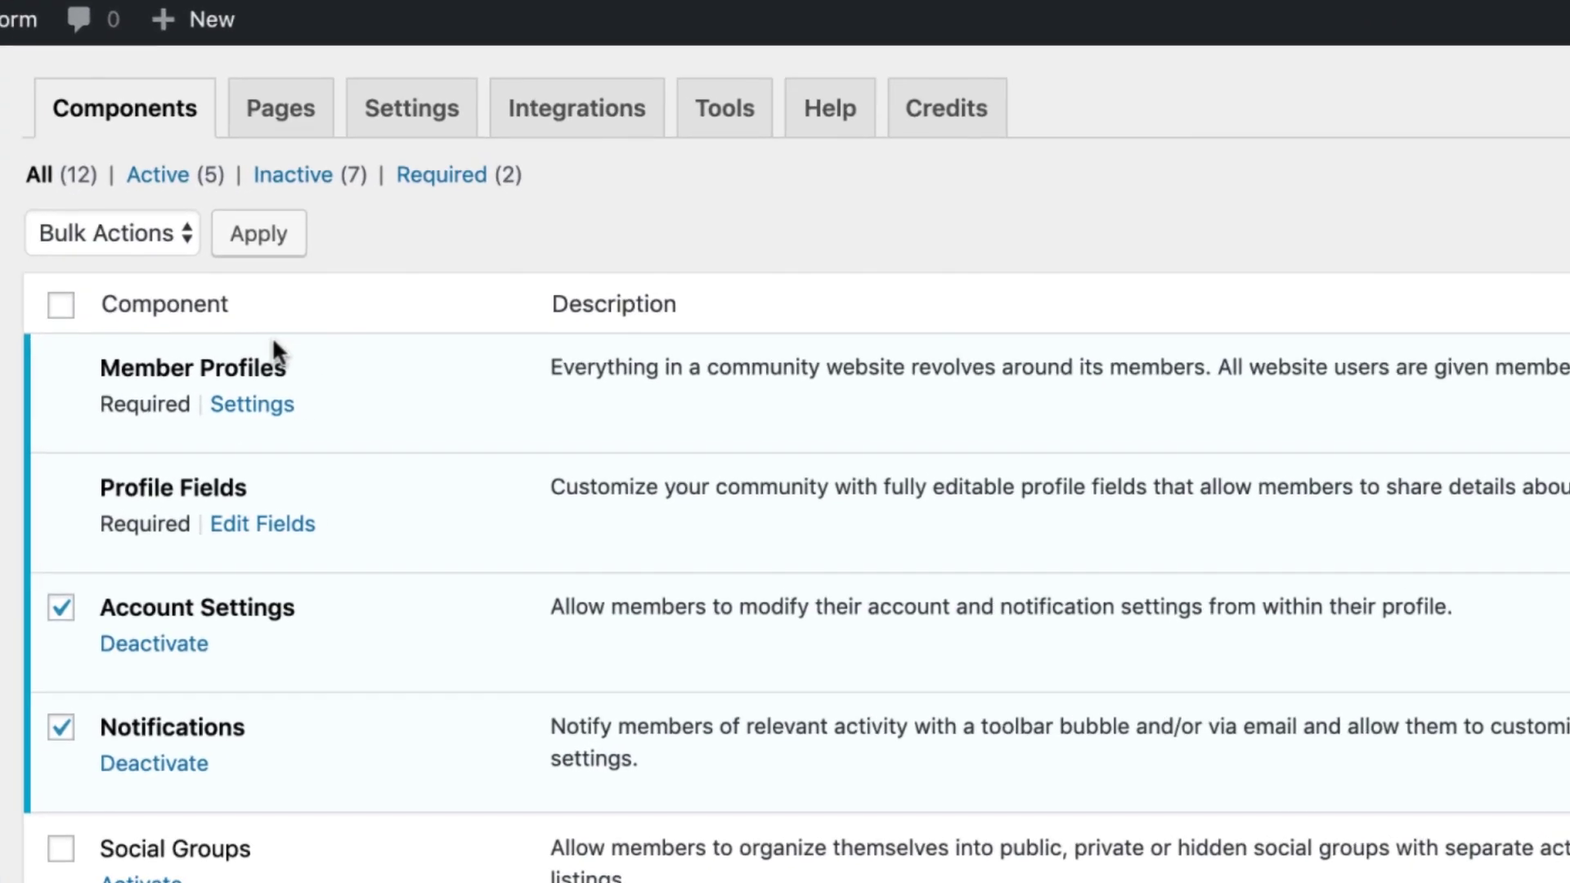
drag(94, 368, 307, 375)
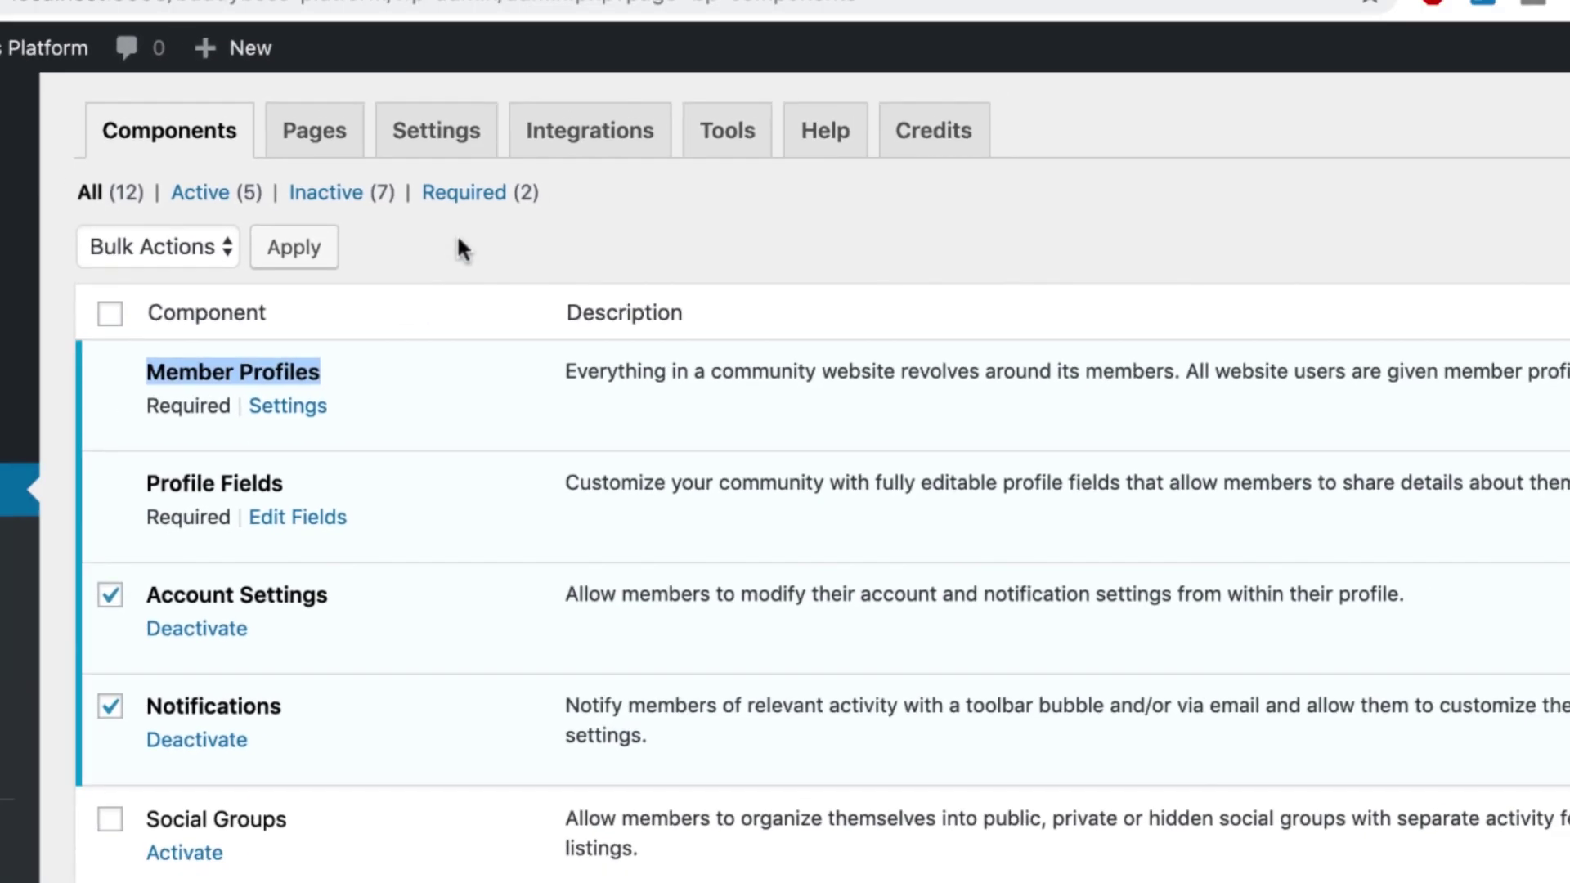
click(436, 250)
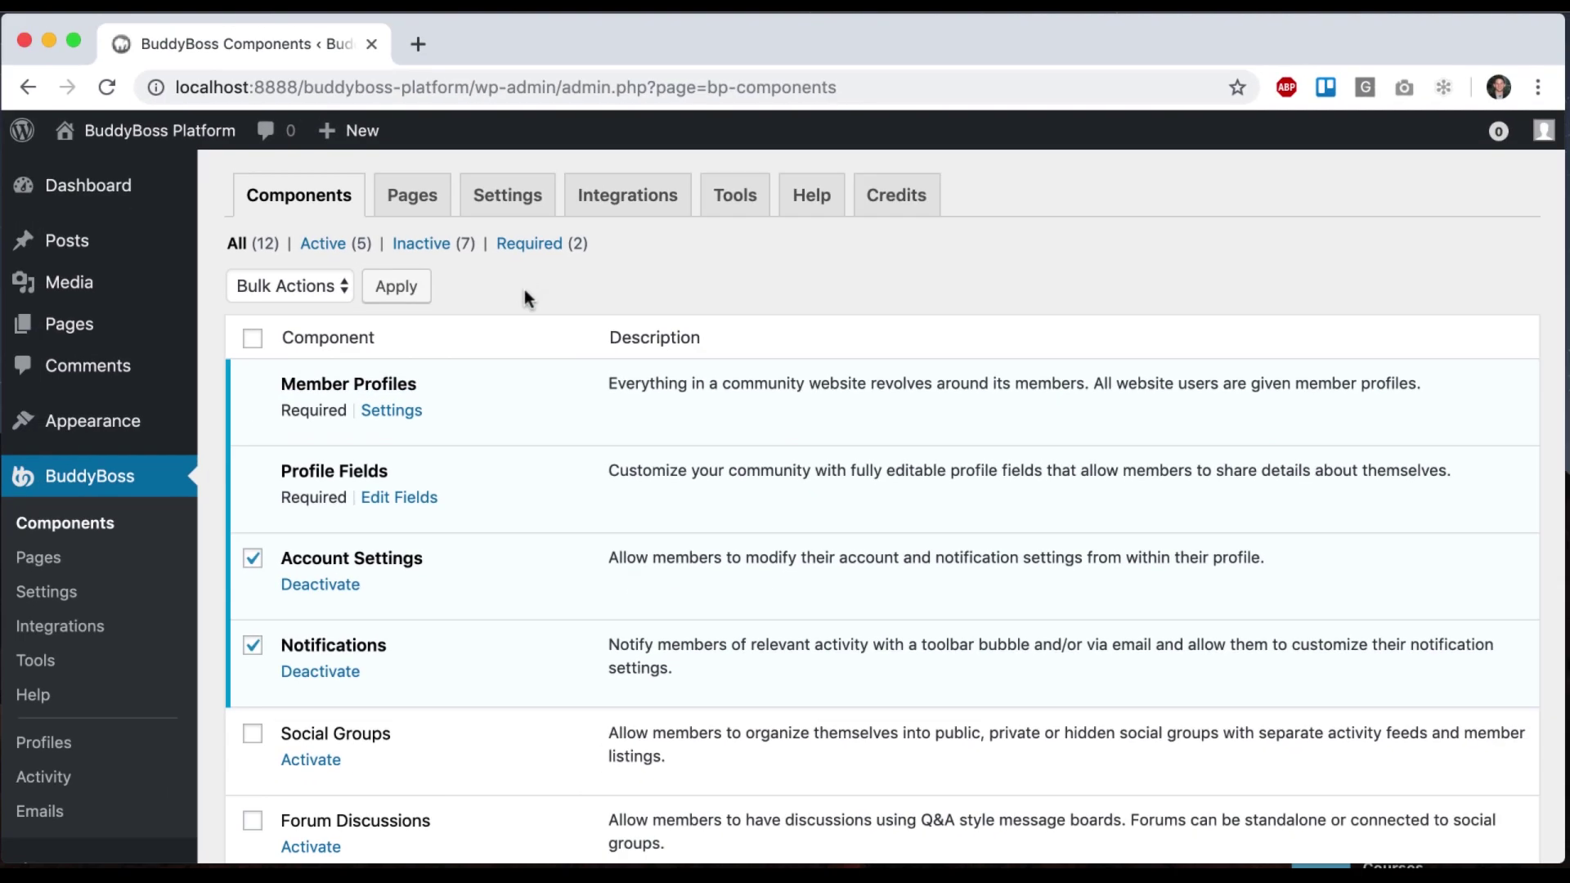
View the Member Profiles settings page, then return to the components list.
click(411, 412)
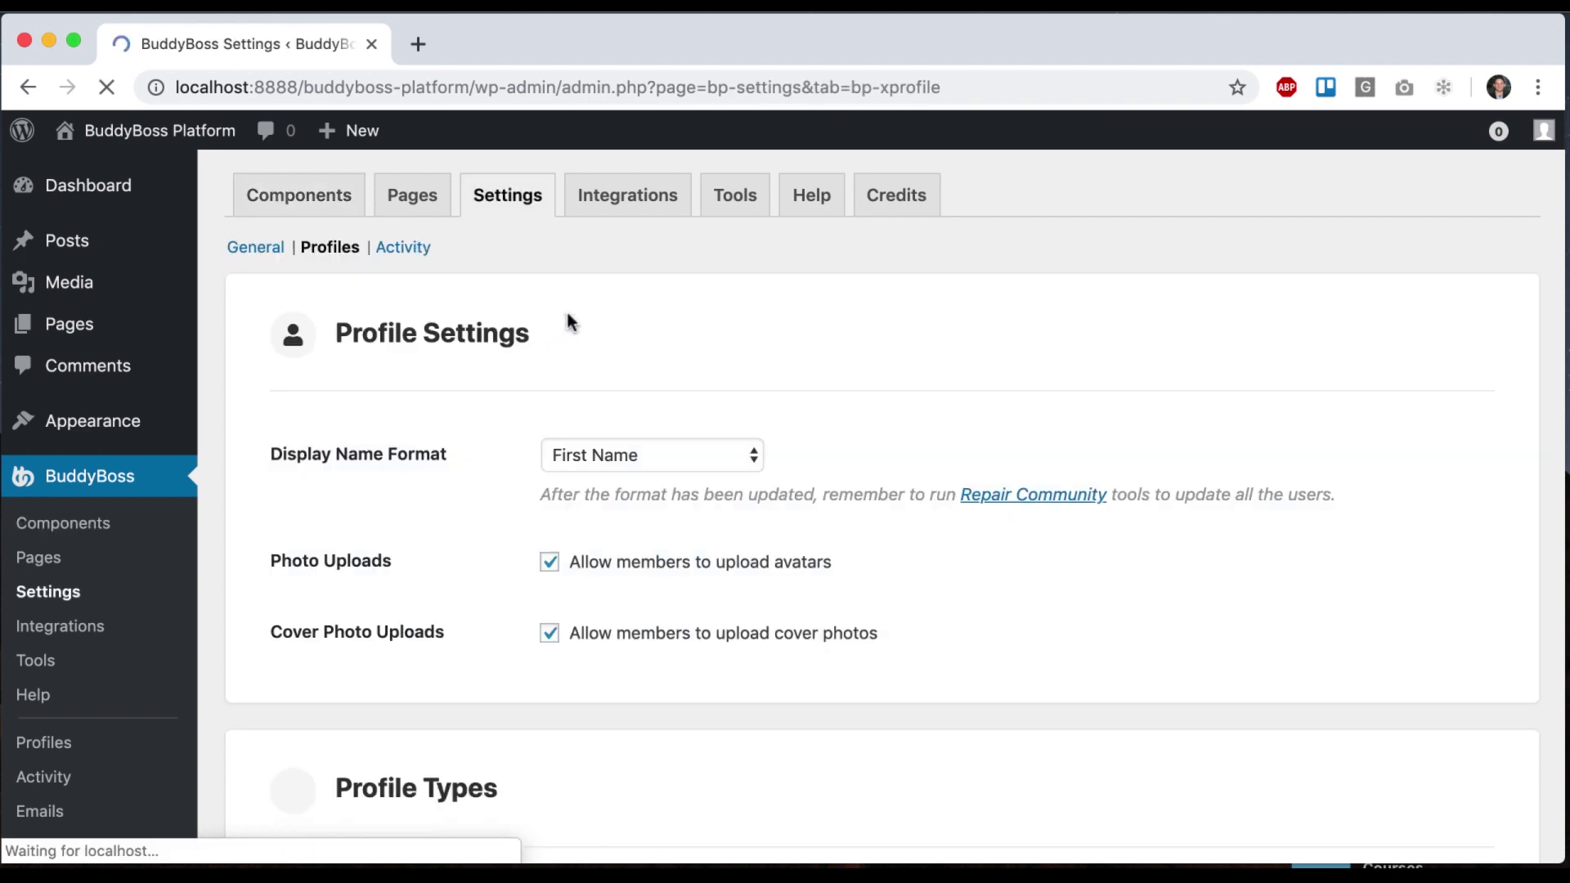
scroll(460, 491, down, 7)
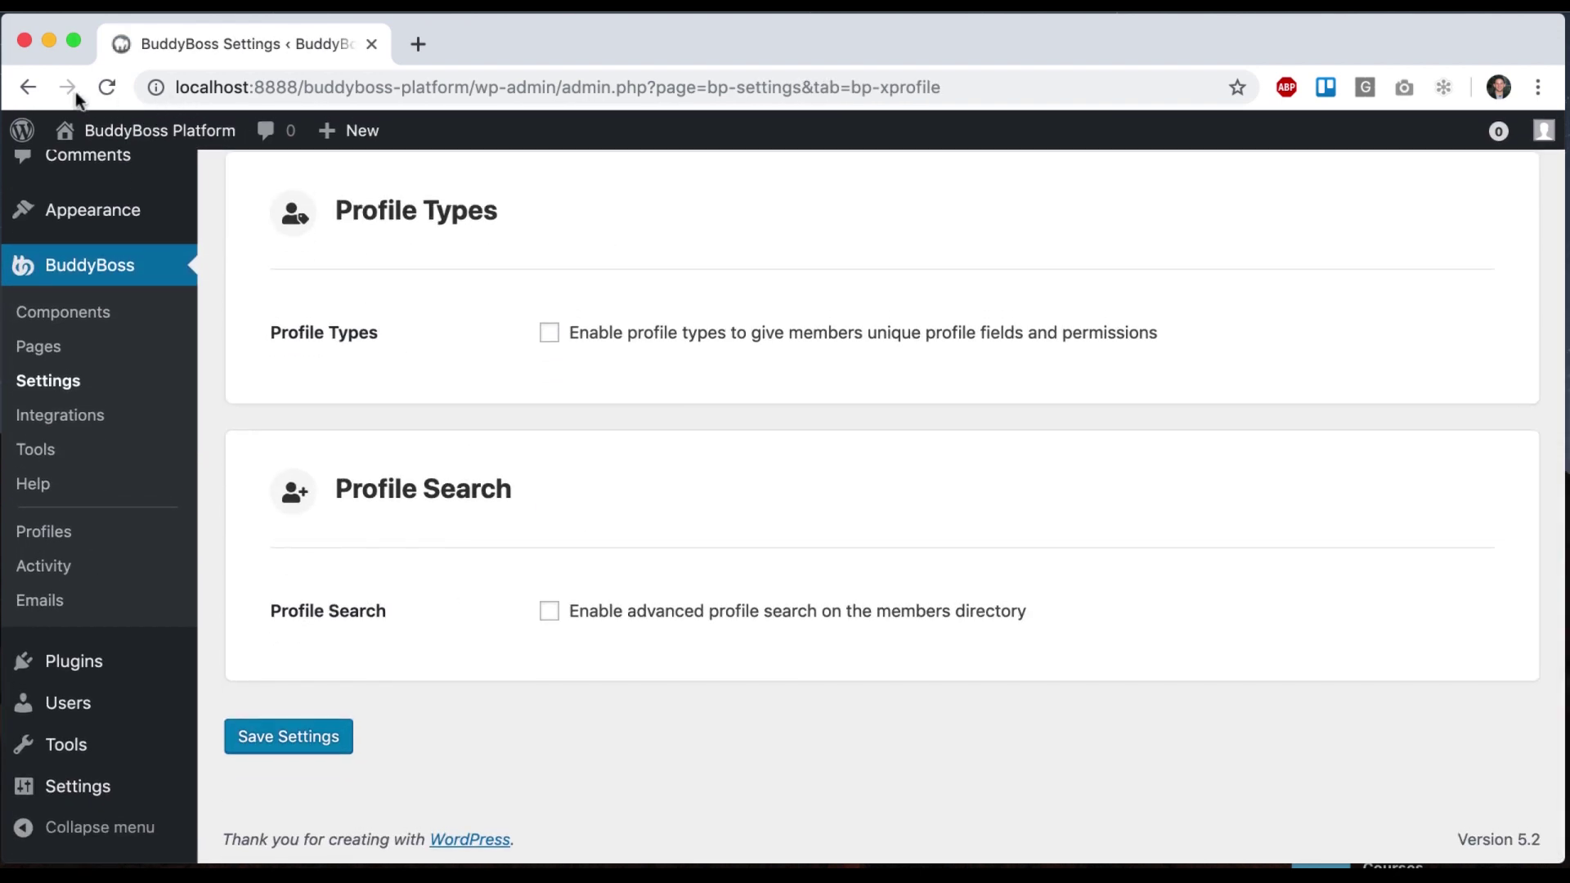
click(27, 87)
scroll(512, 499, down, 3)
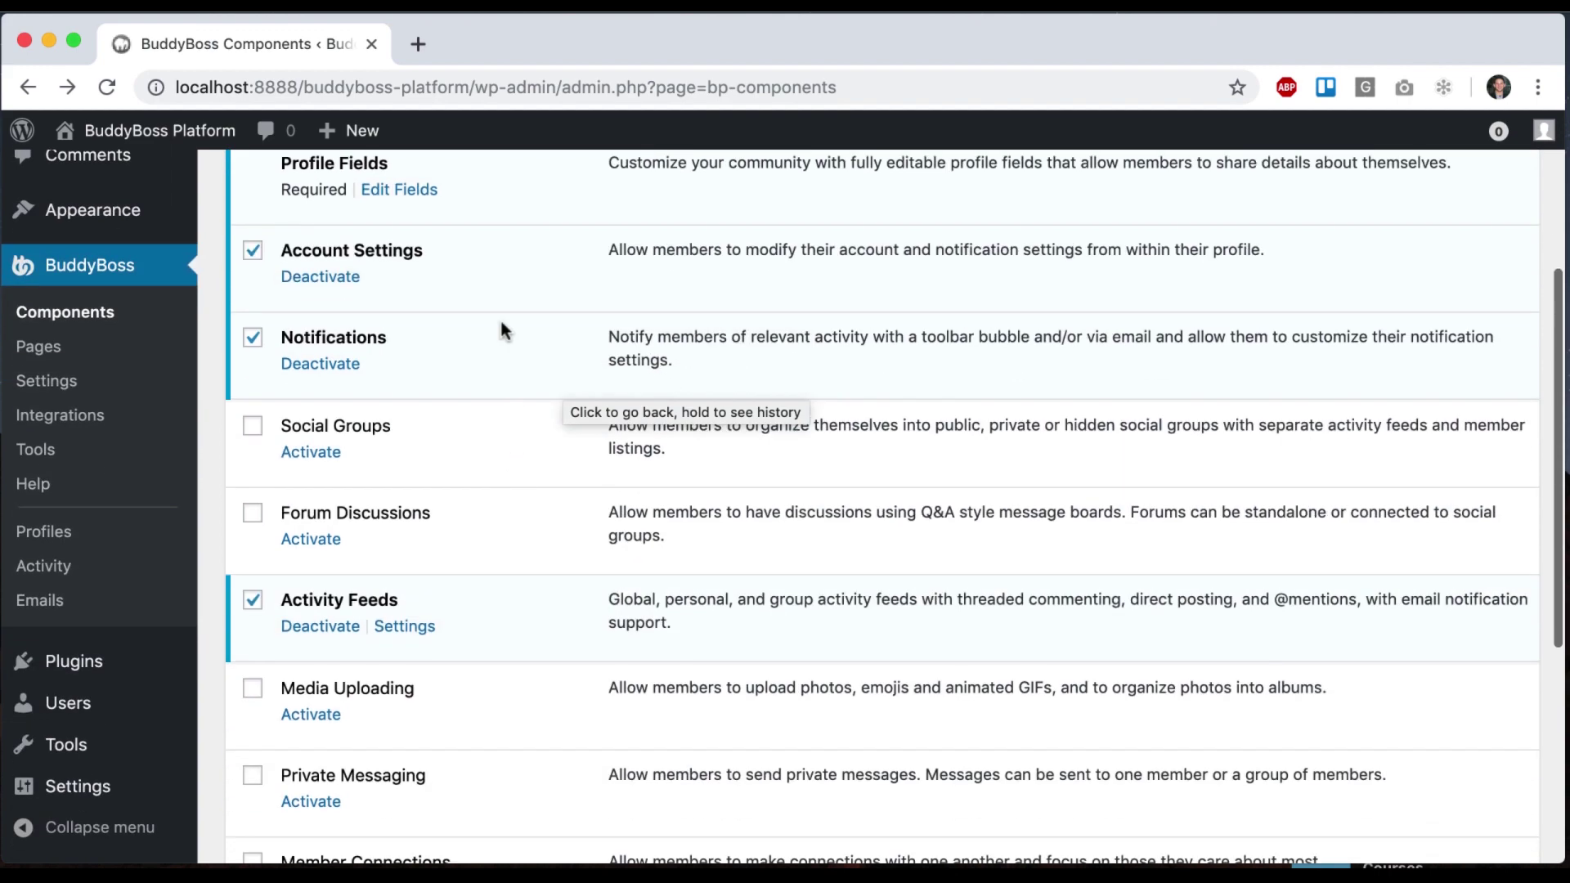
scroll(485, 496, down, 5)
scroll(483, 494, up, 8)
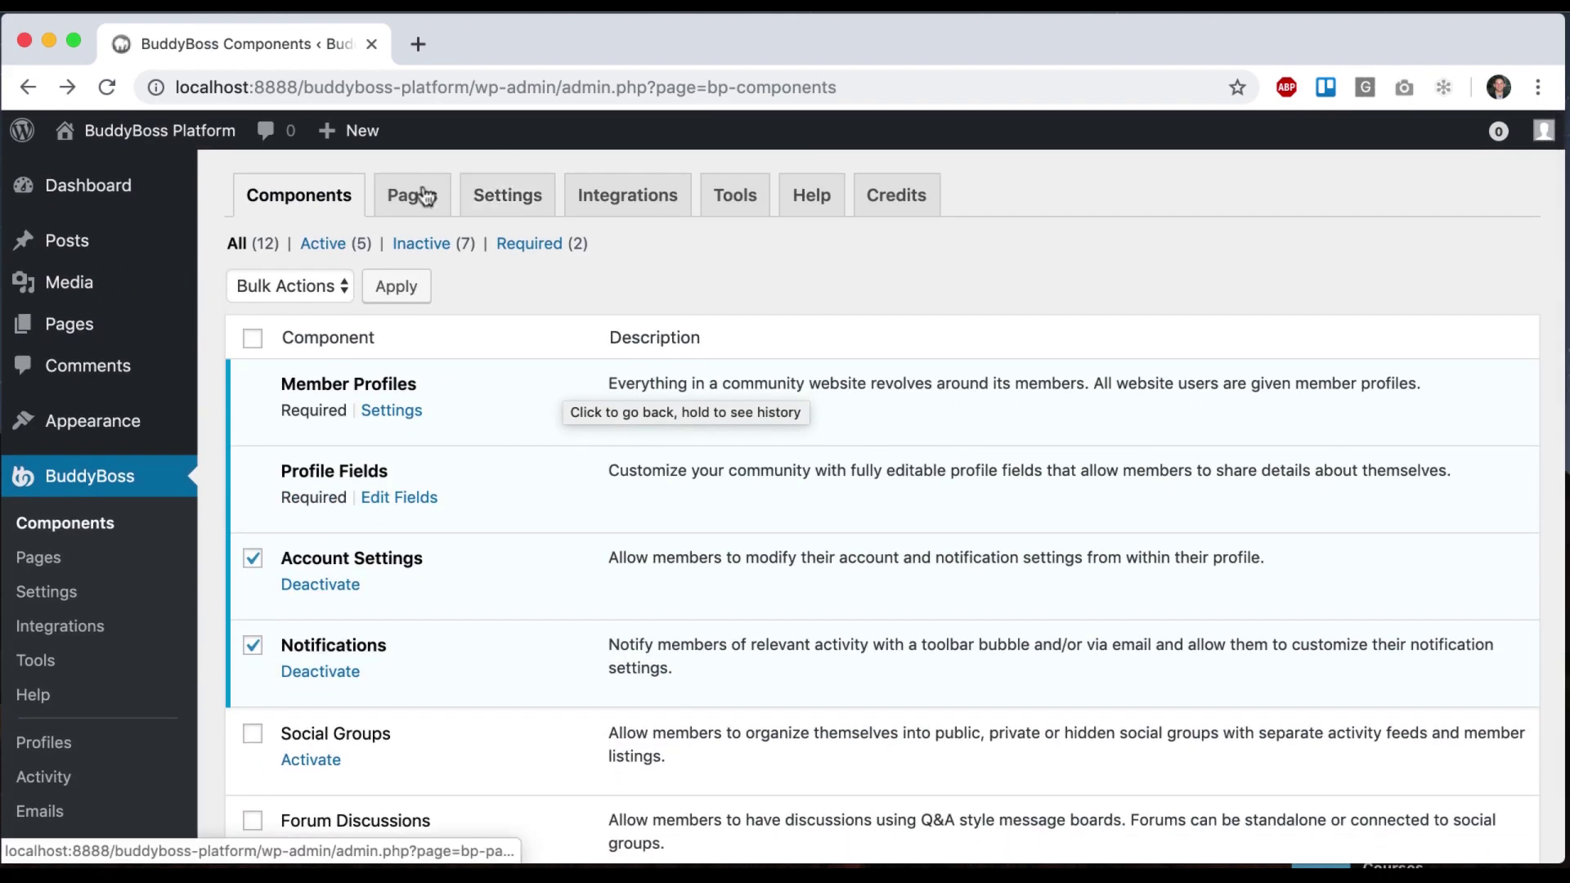
Look over the page assignments, then review General settings: registrations off, private network off.
click(412, 197)
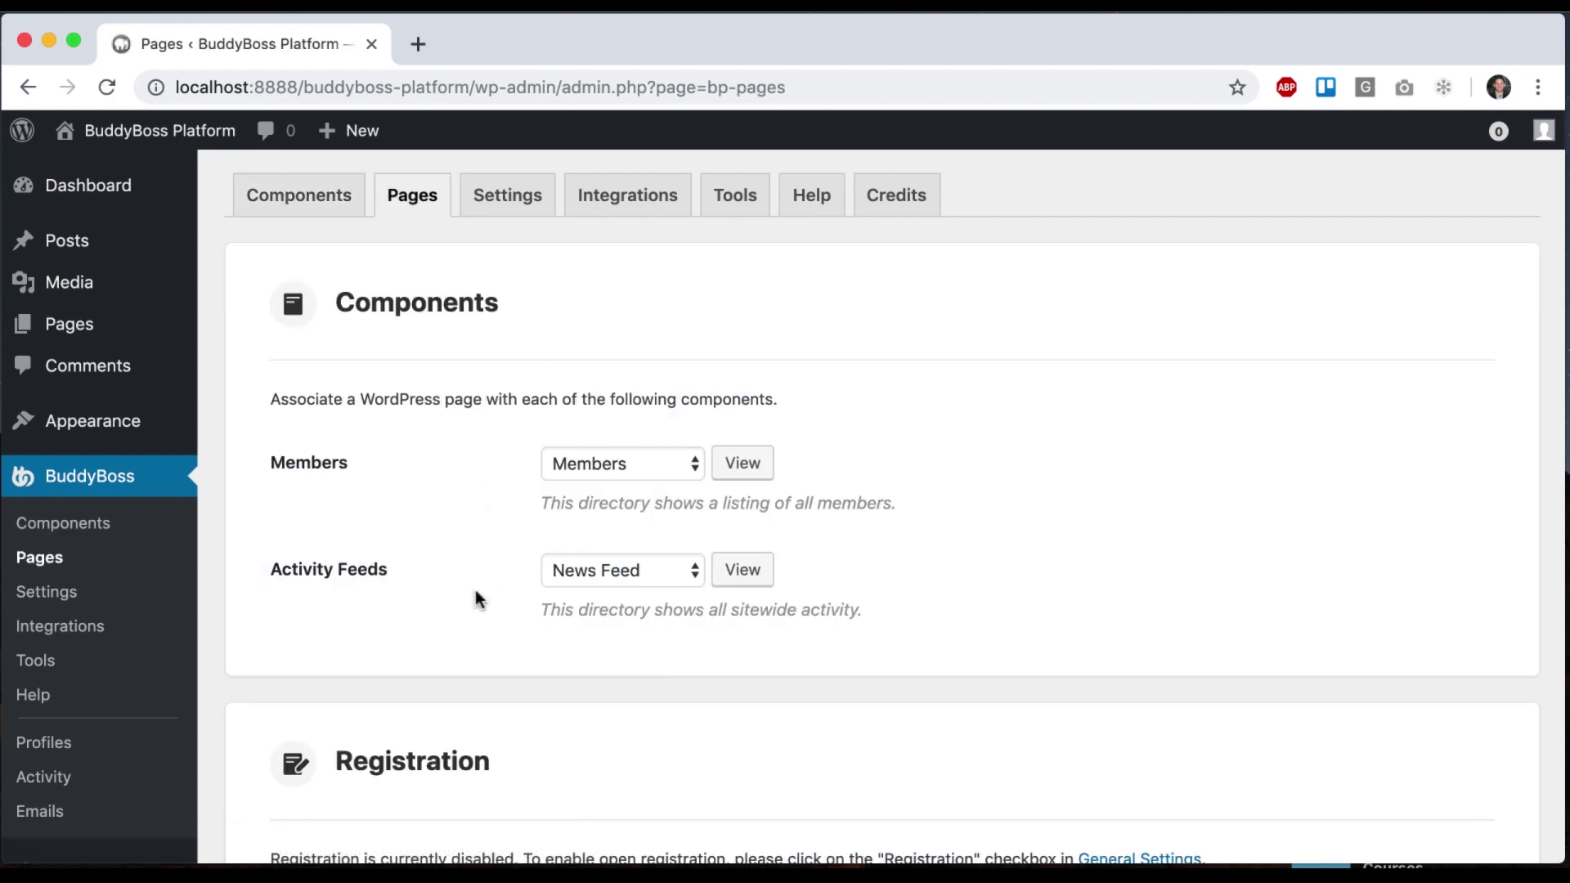
click(514, 203)
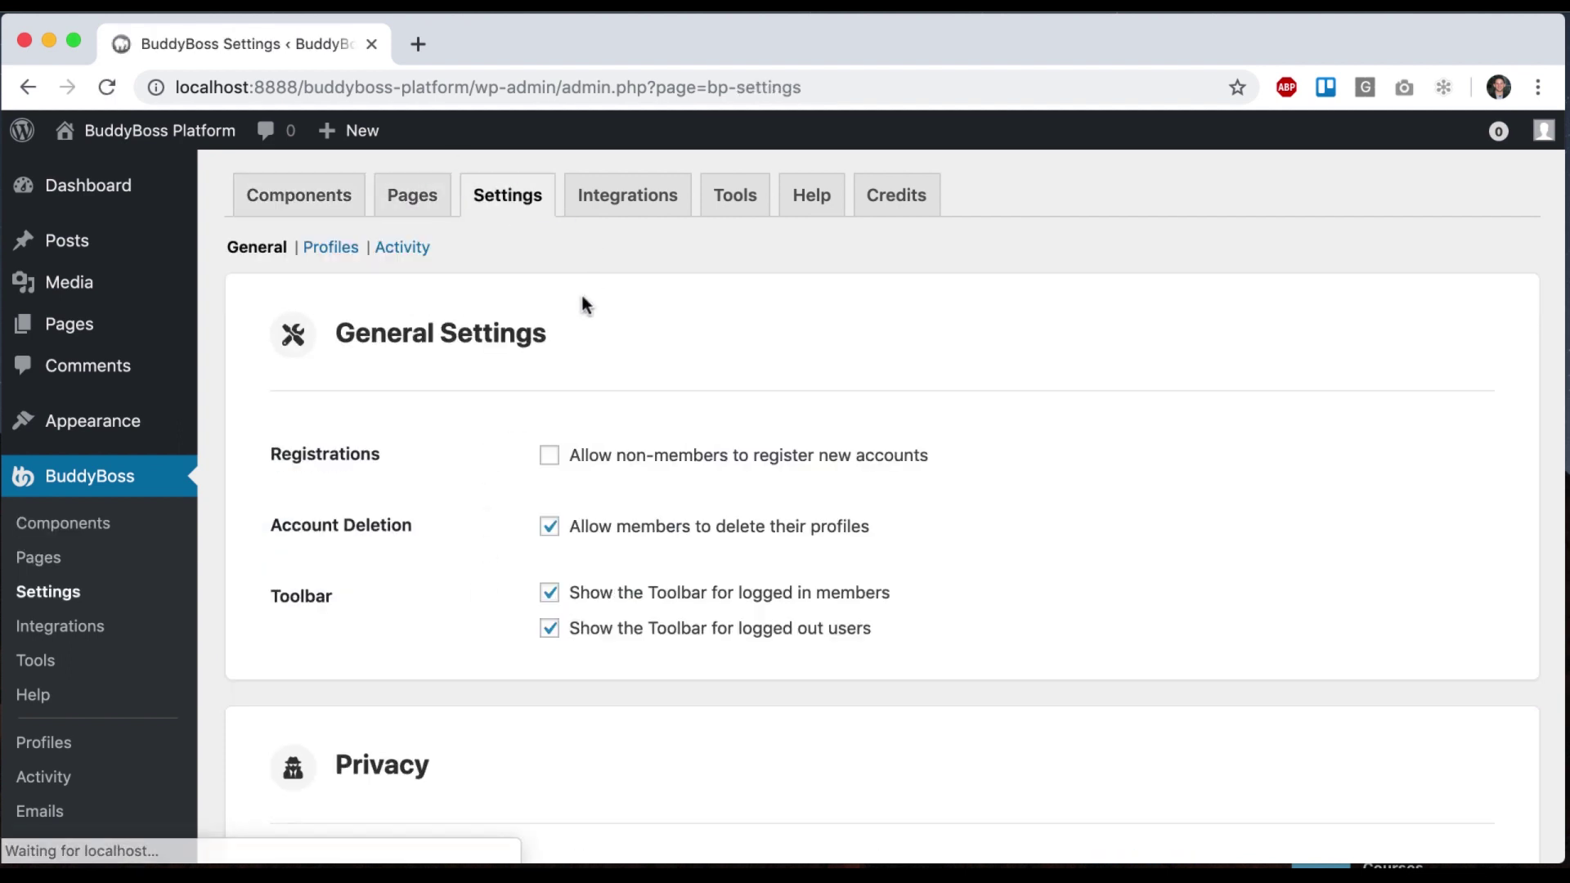
scroll(435, 546, down, 5)
scroll(435, 546, up, 5)
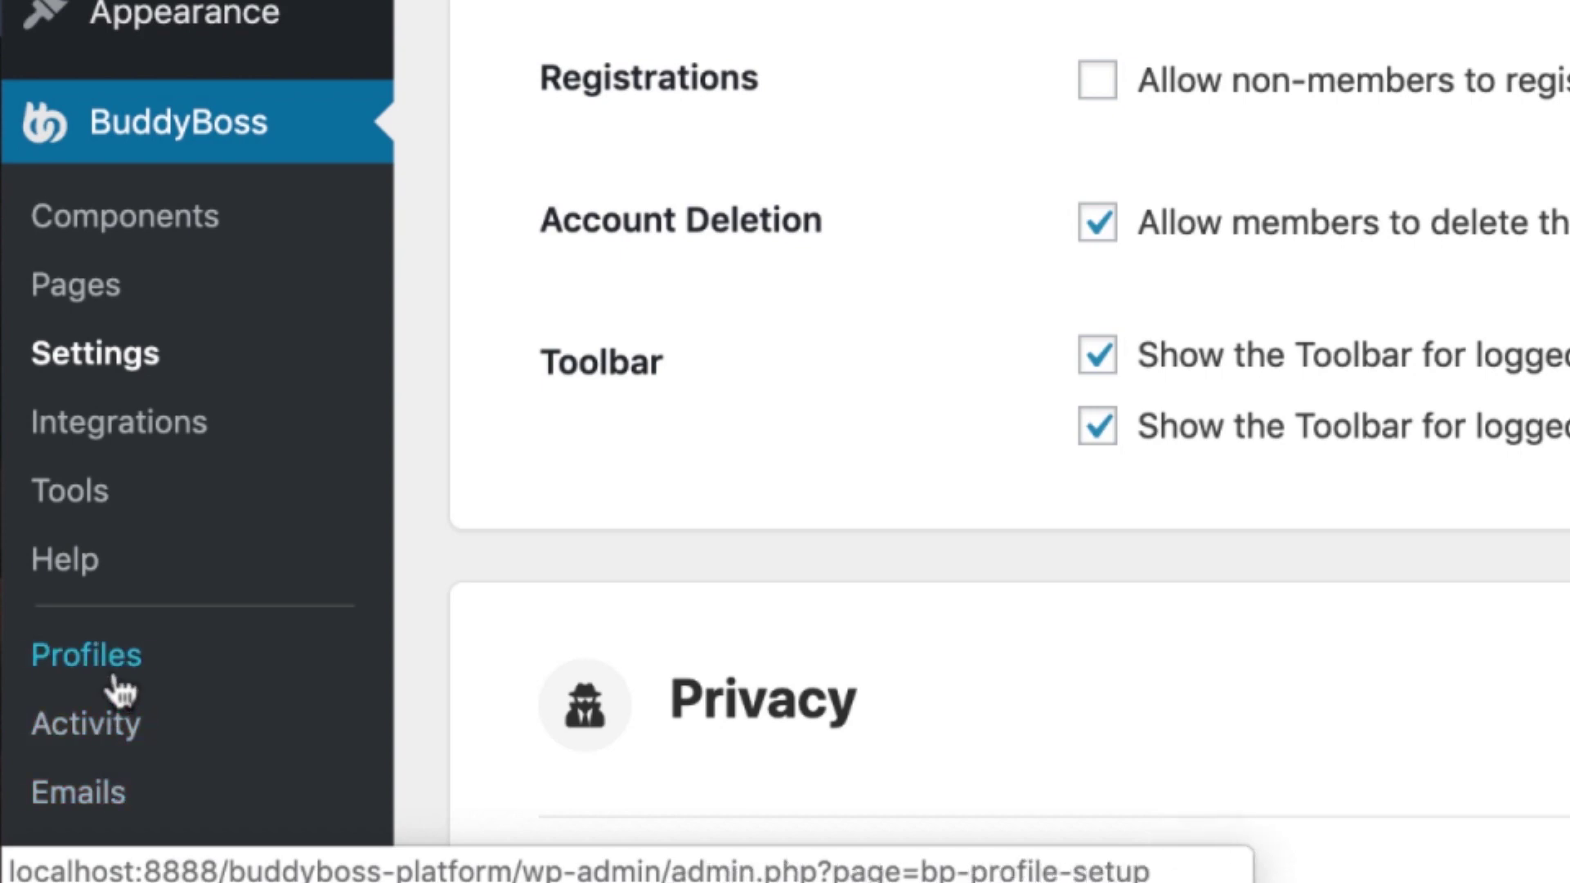
scroll(64, 728, down, 2)
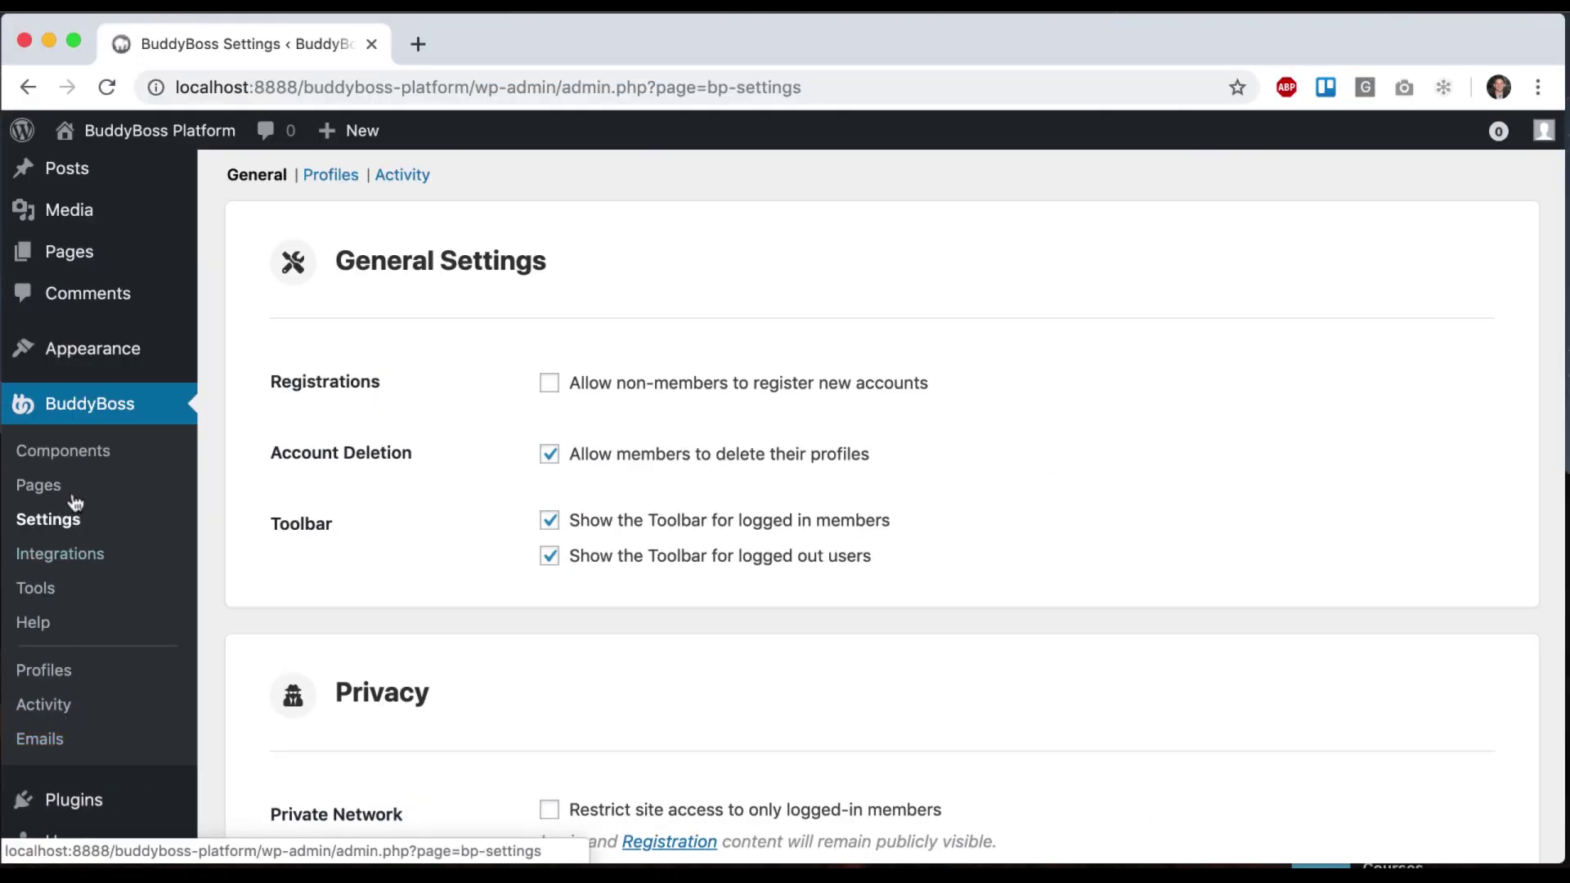
Activate the Social Groups component from the Components list.
click(150, 69)
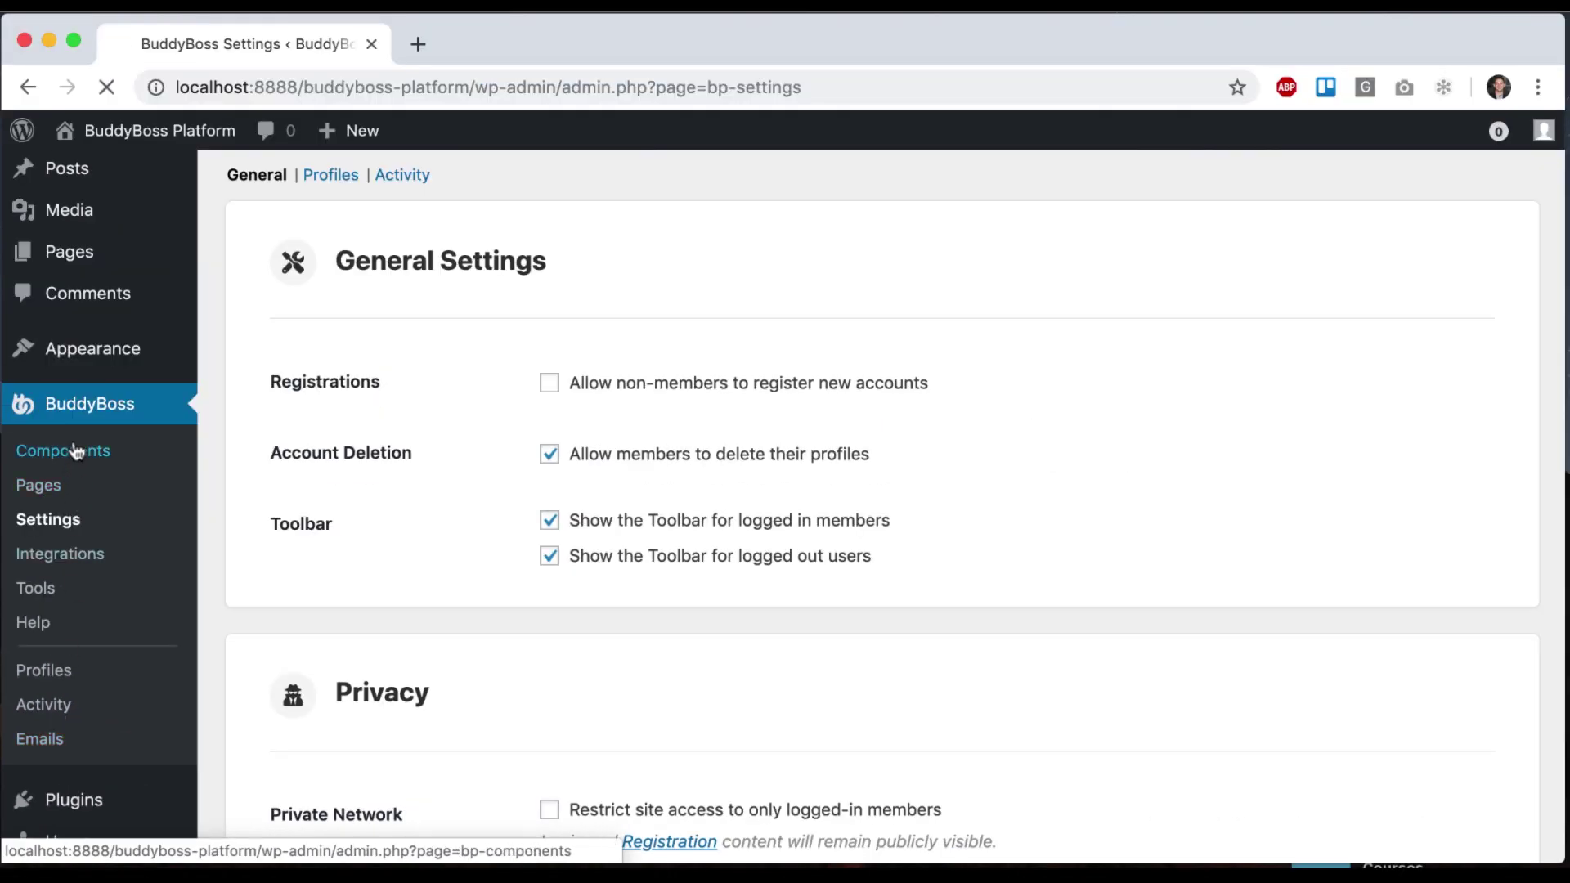
scroll(501, 480, down, 3)
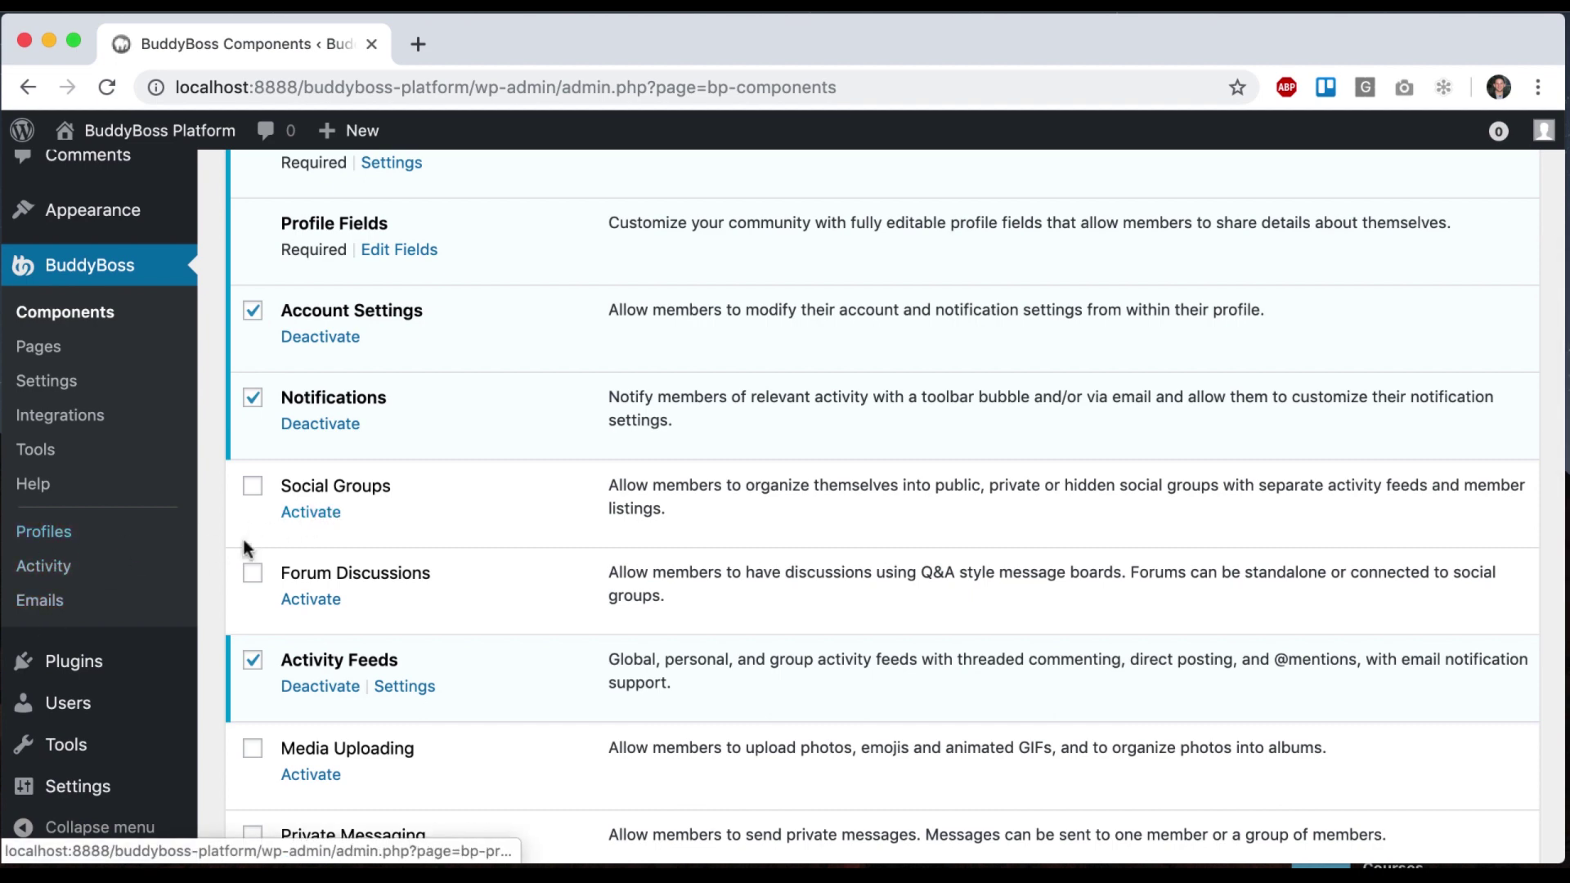
click(287, 514)
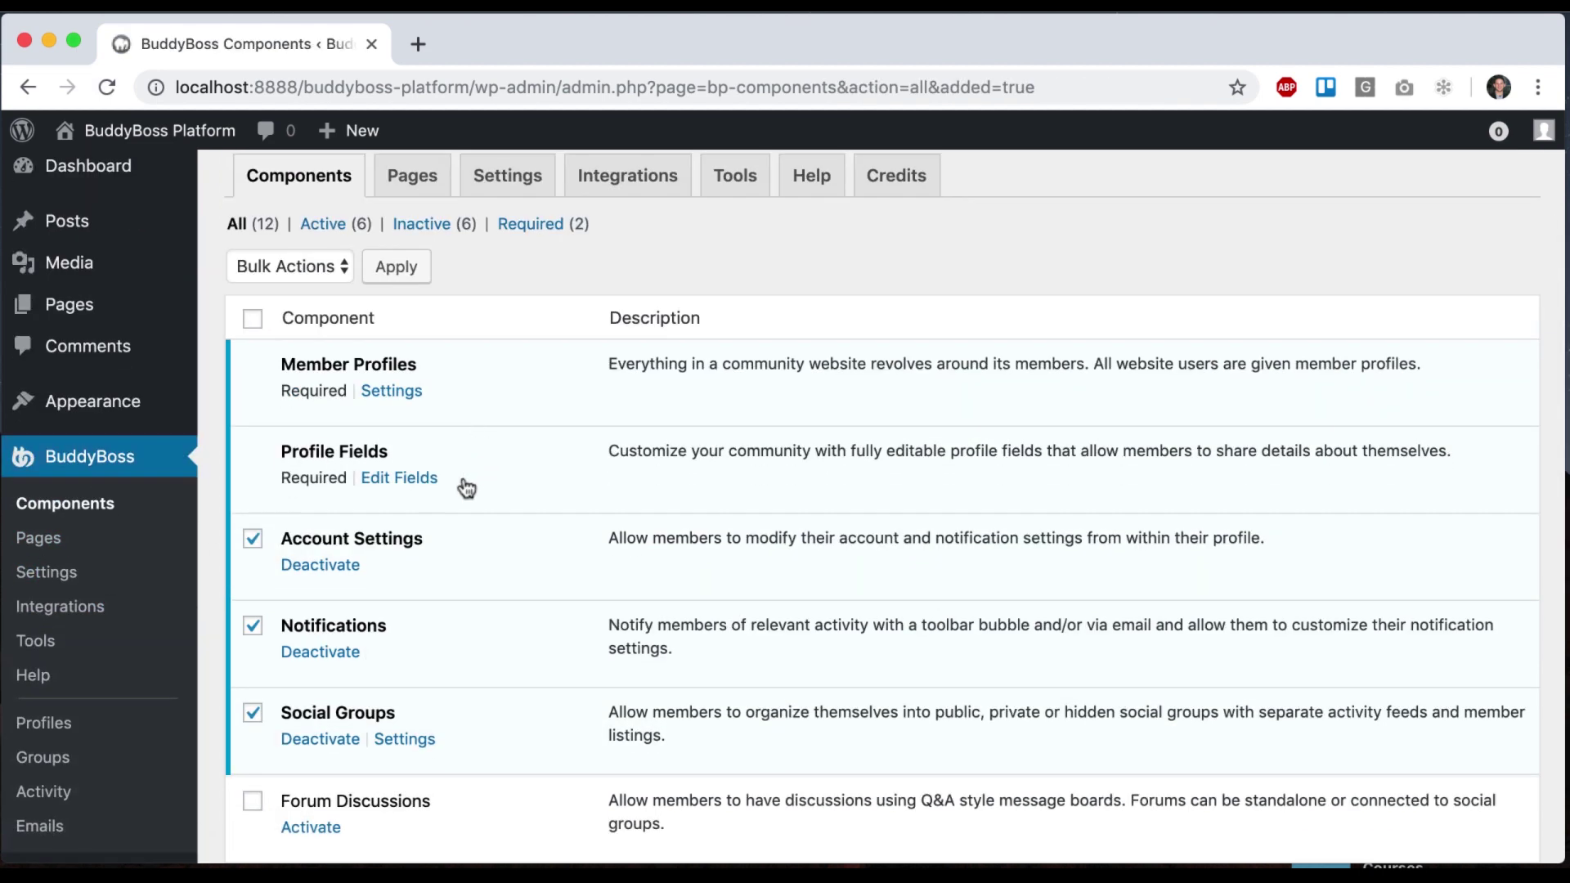
scroll(466, 488, down, 3)
Visit the Groups management page, then open Group Settings showing creation and photo uploads enabled.
click(48, 537)
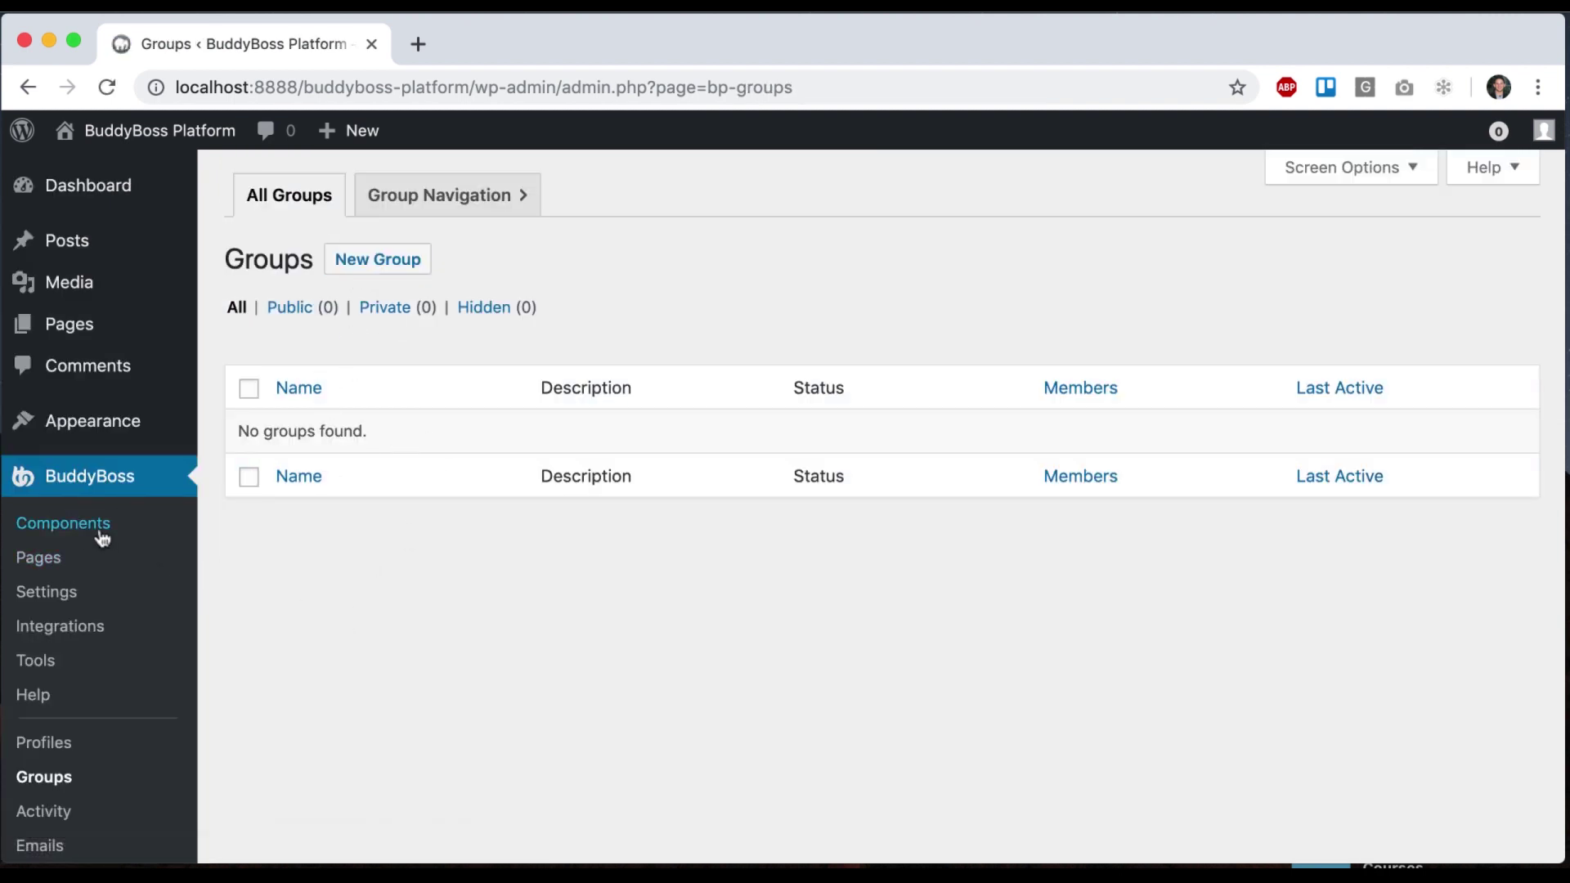
click(59, 593)
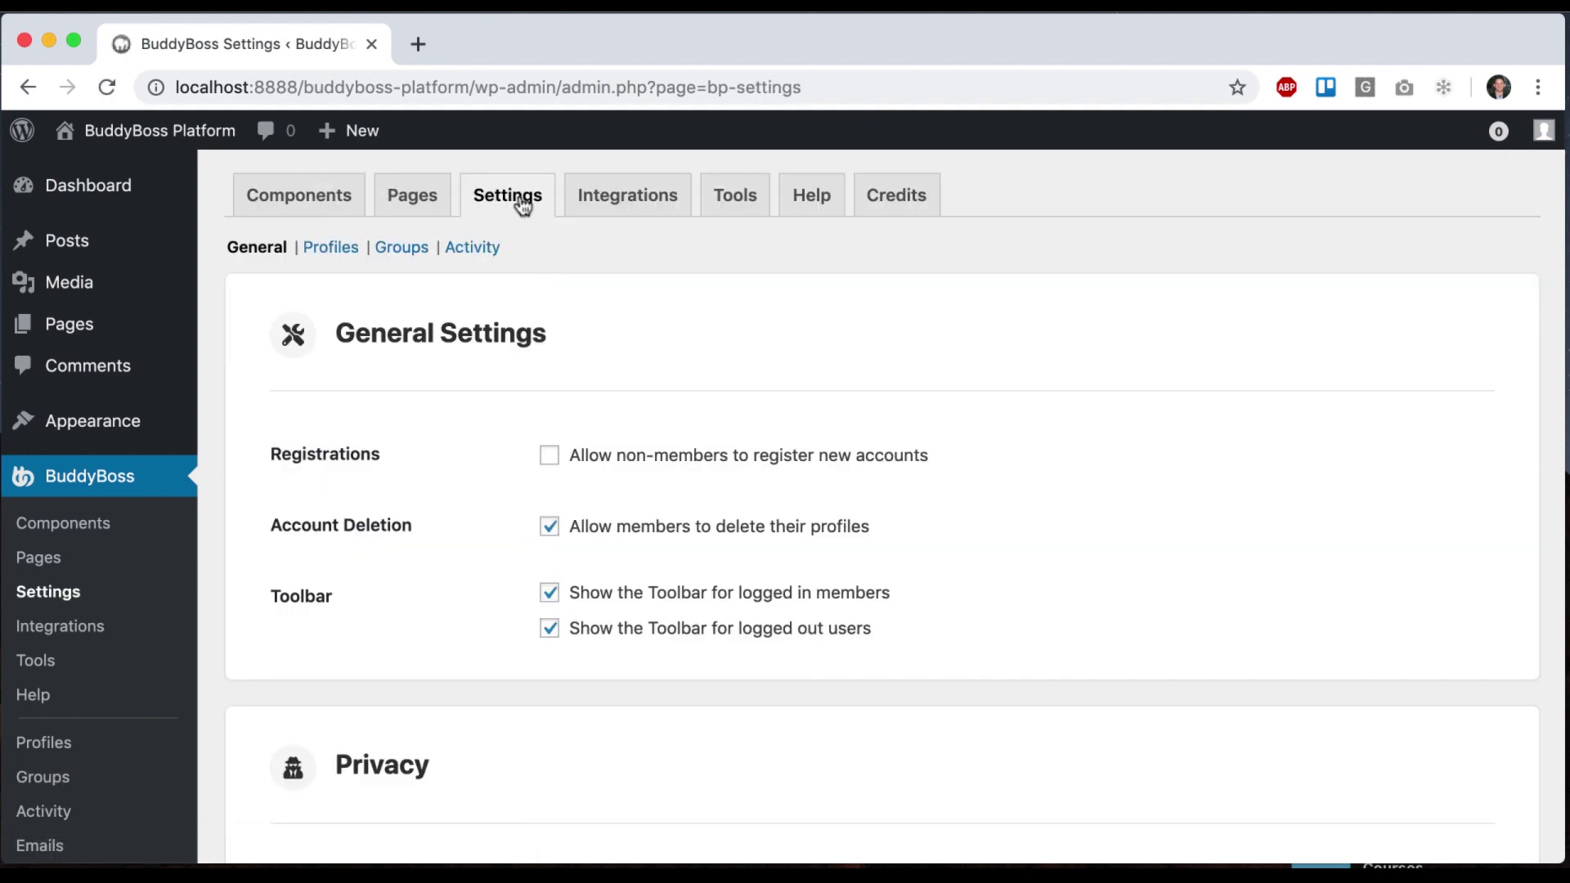
scroll(482, 536, down, 1)
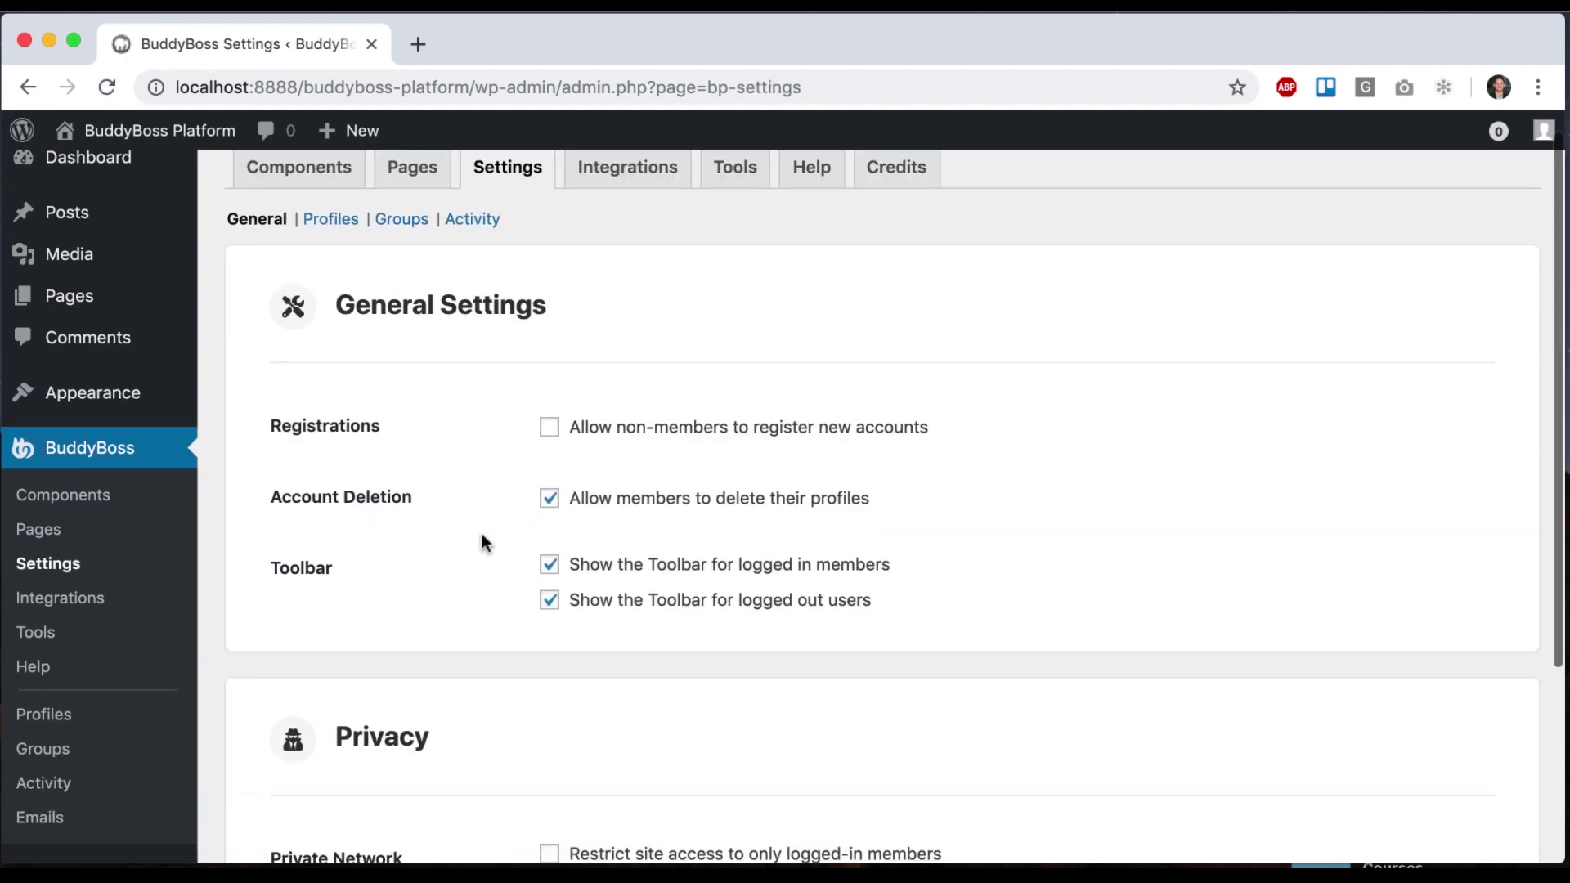
scroll(483, 541, down, 5)
scroll(480, 543, up, 6)
click(403, 248)
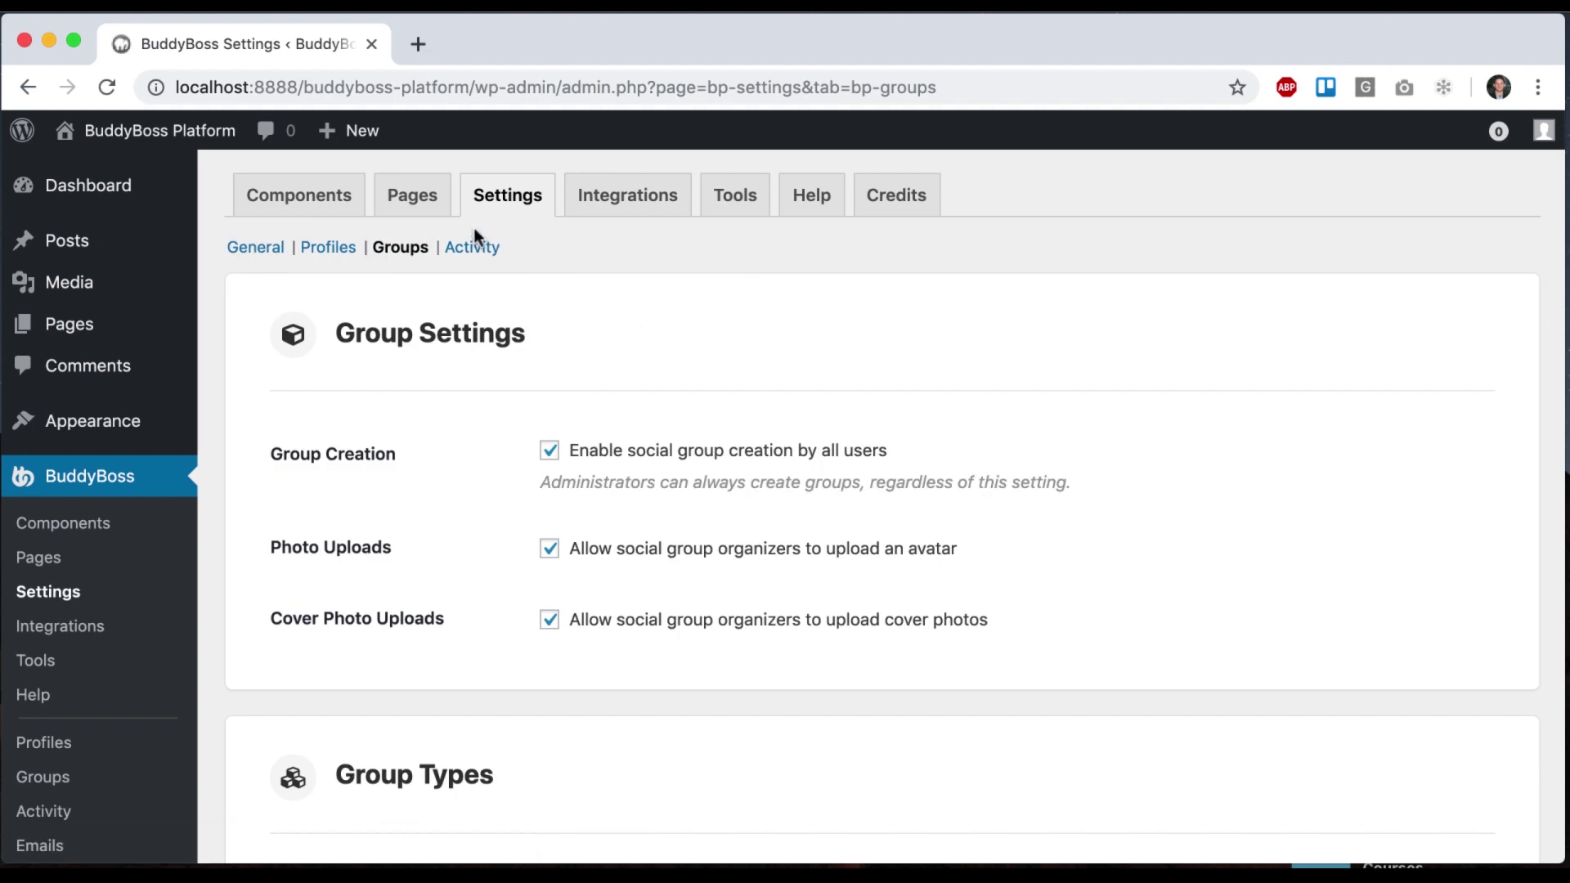
On the Pages tab, keep Members as the members directory and view the Groups page in a new tab.
click(413, 197)
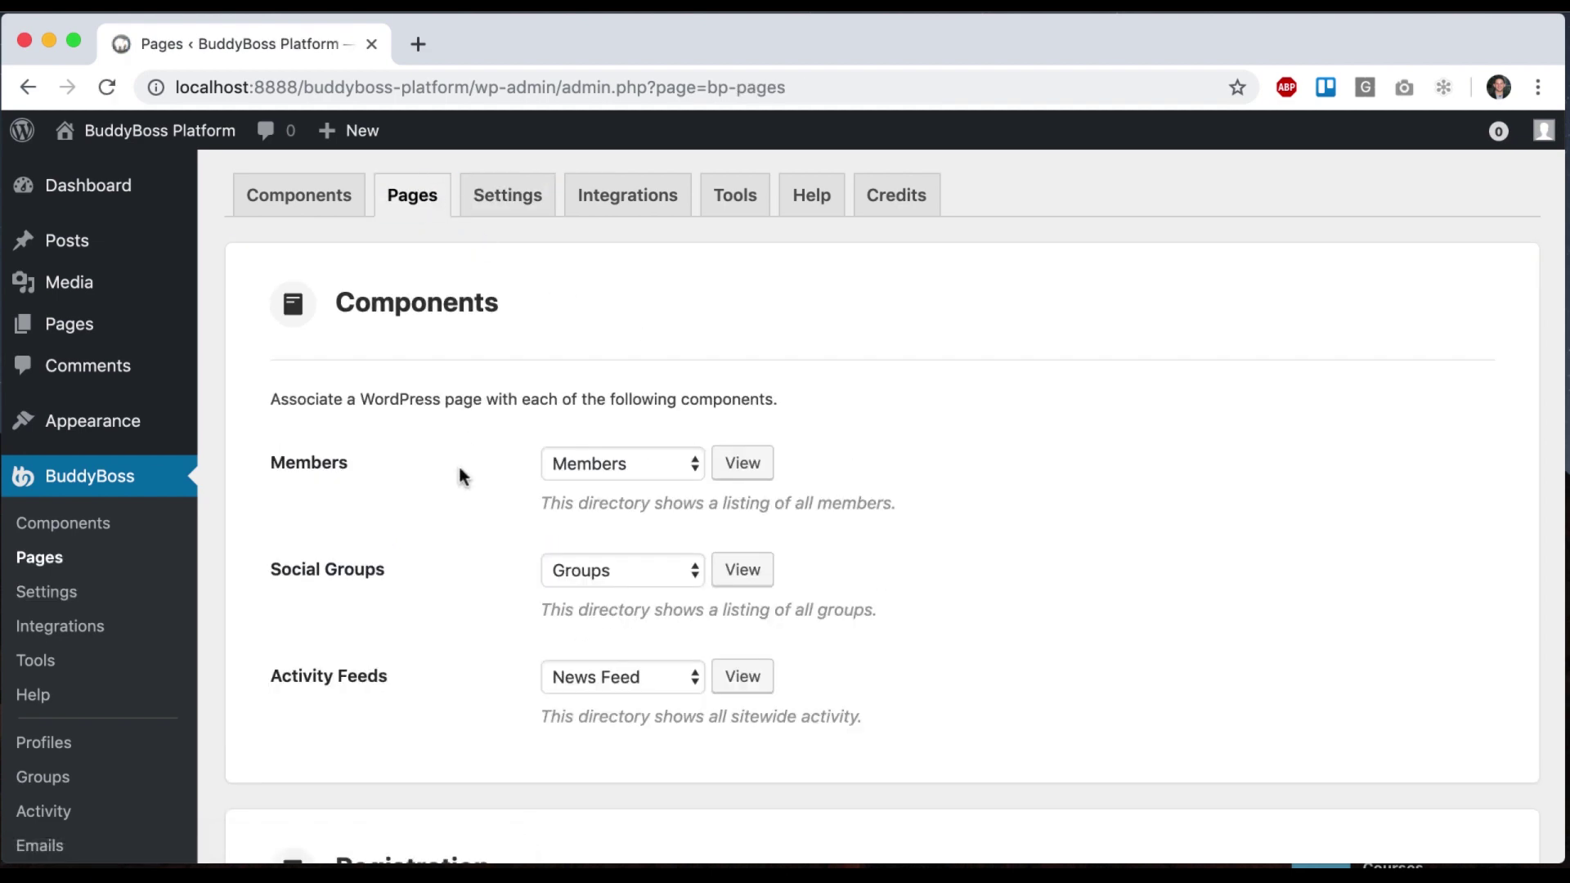
scroll(460, 477, down, 10)
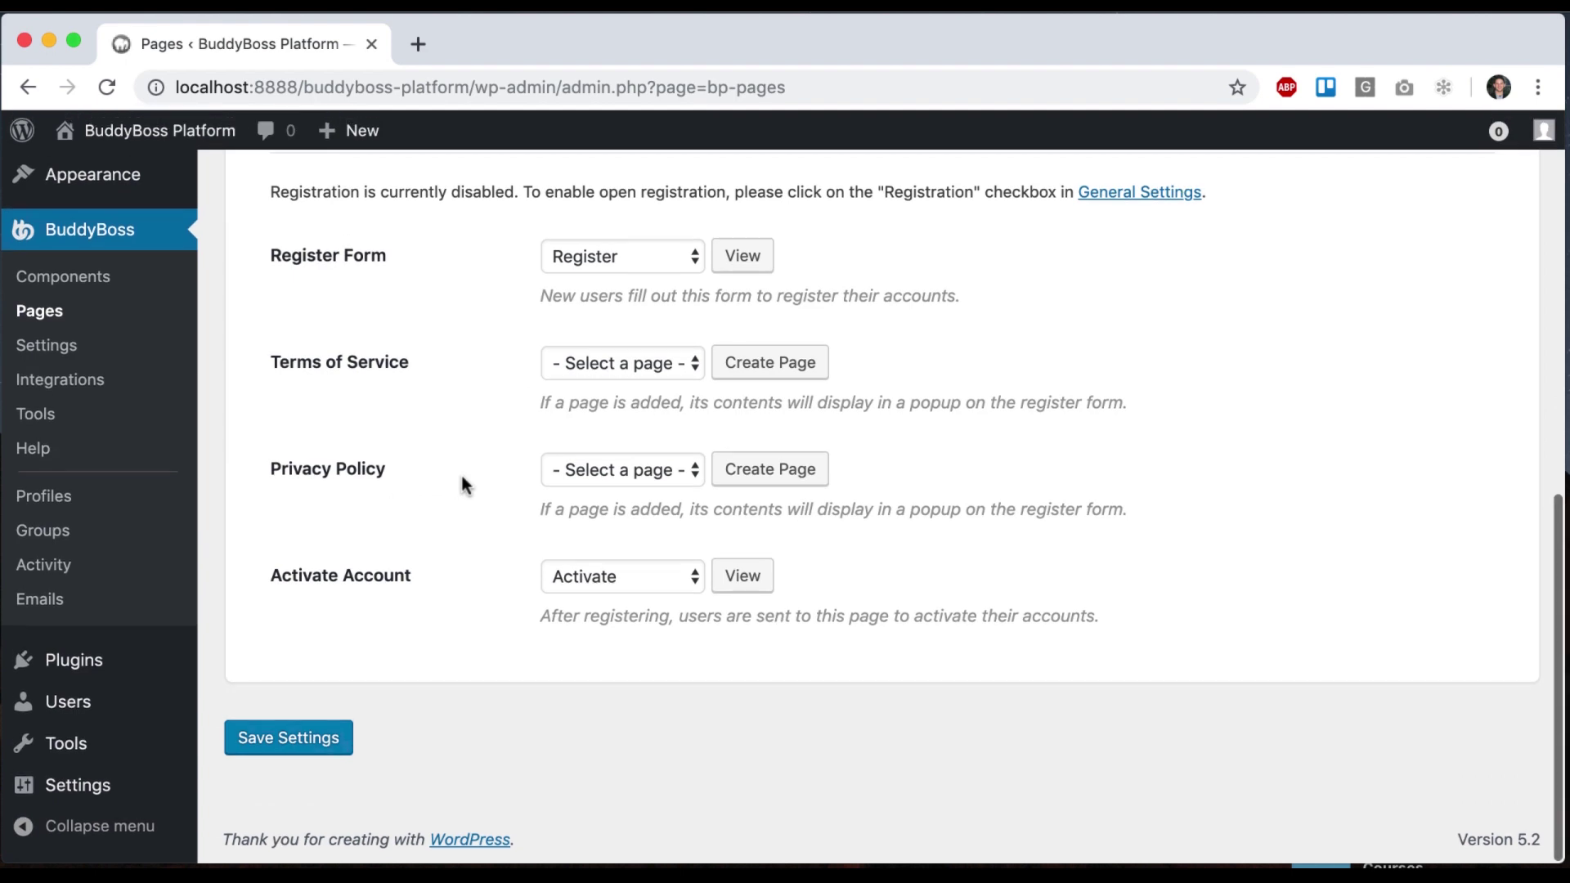
scroll(462, 484, up, 10)
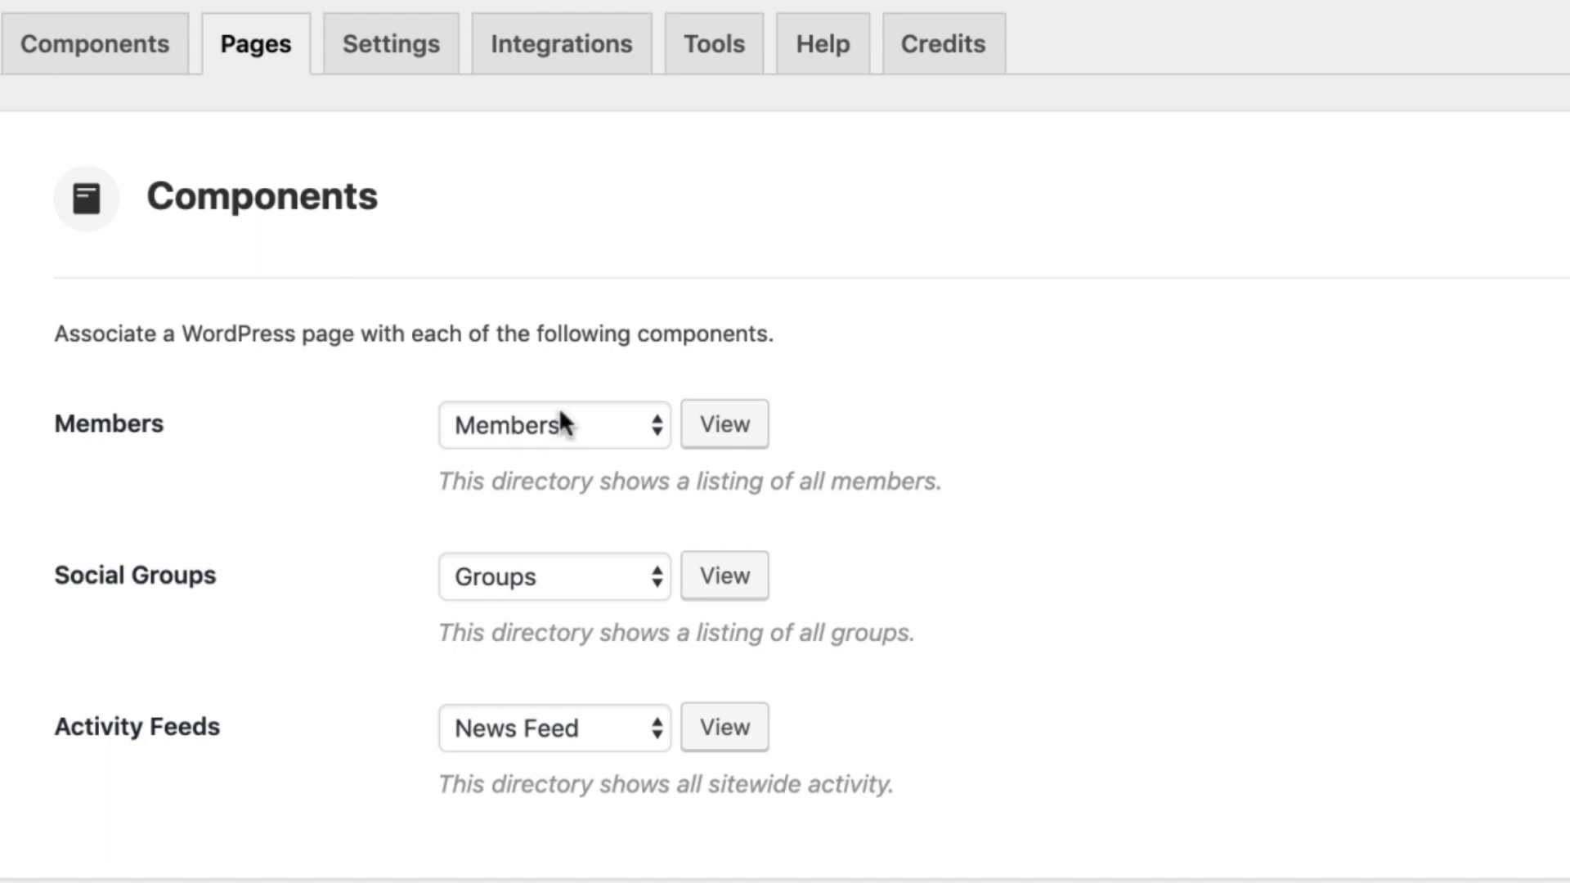
click(557, 411)
click(557, 413)
click(375, 419)
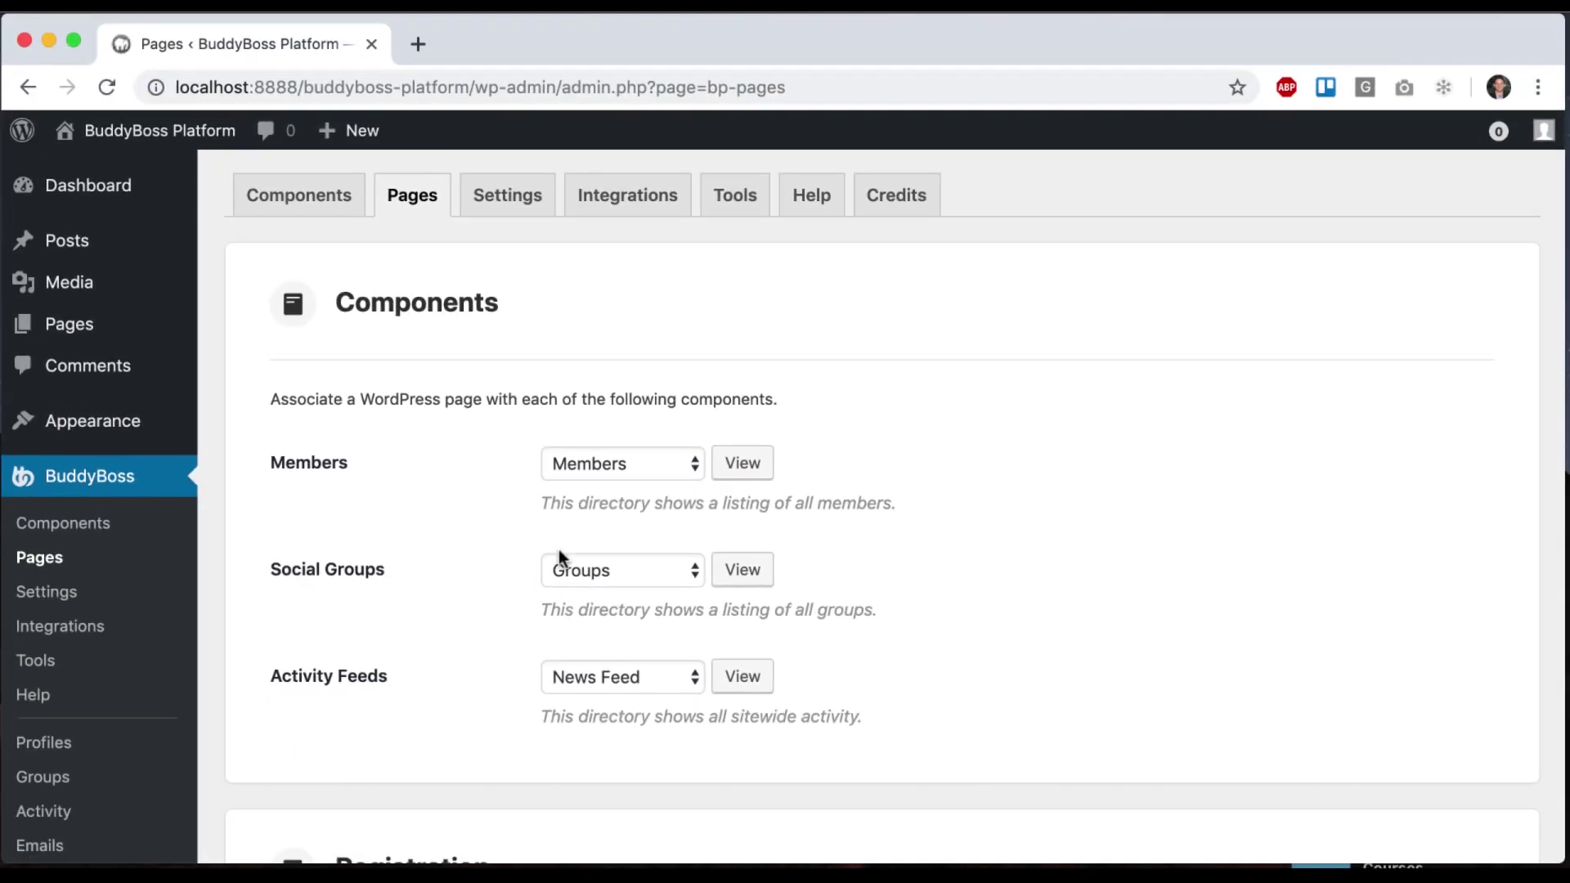
click(743, 569)
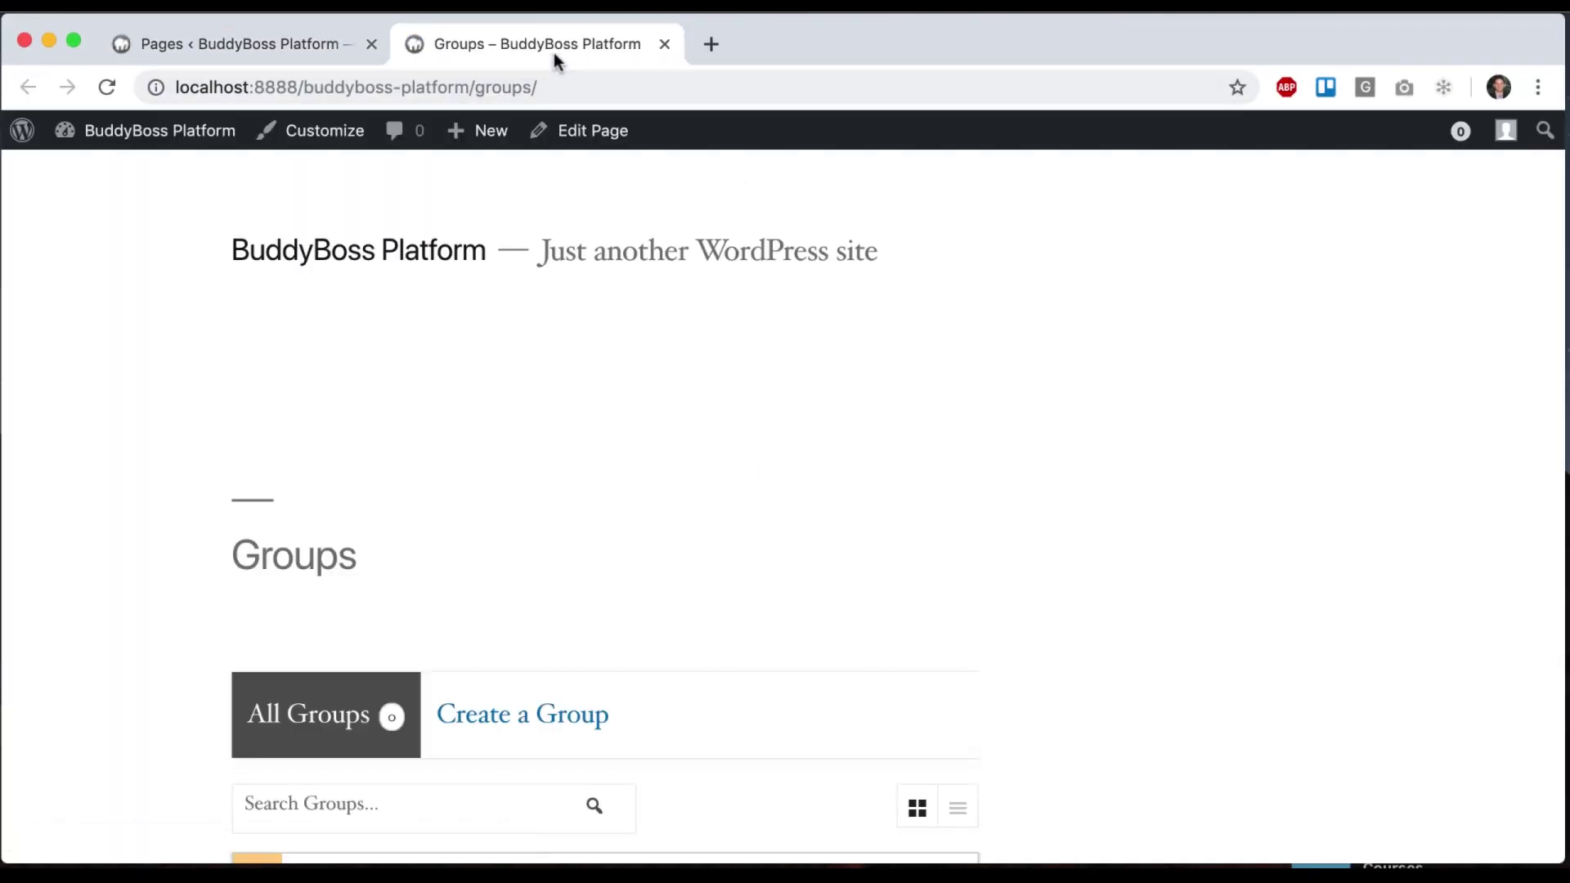
Reload the empty local Groups page, then open the BuddyBoss demo Groups directory in a third tab.
scroll(640, 491, down, 5)
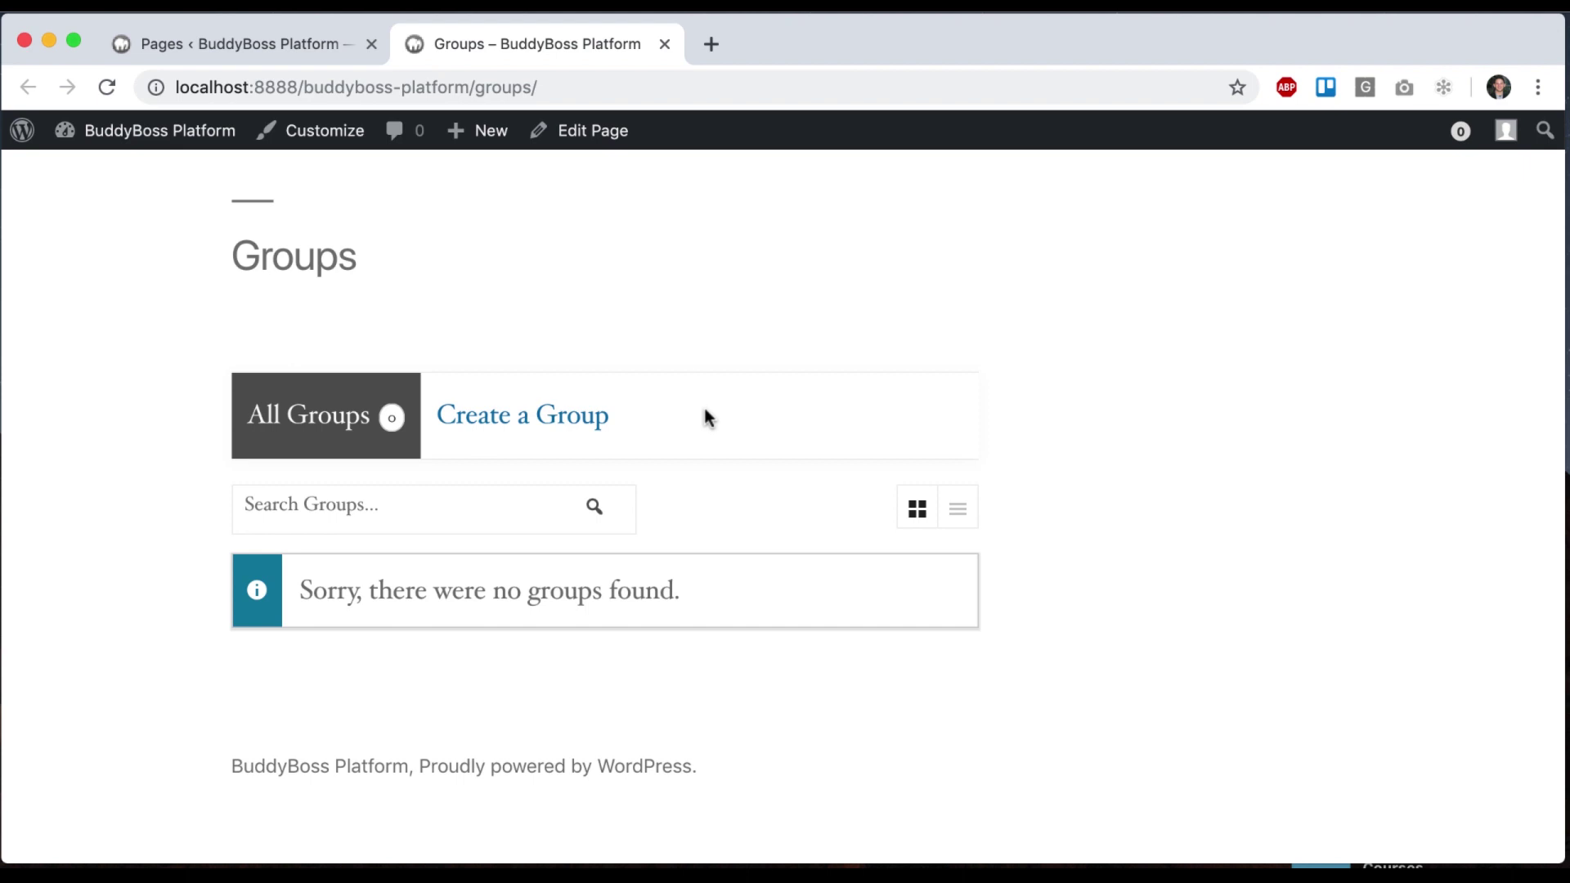
click(309, 36)
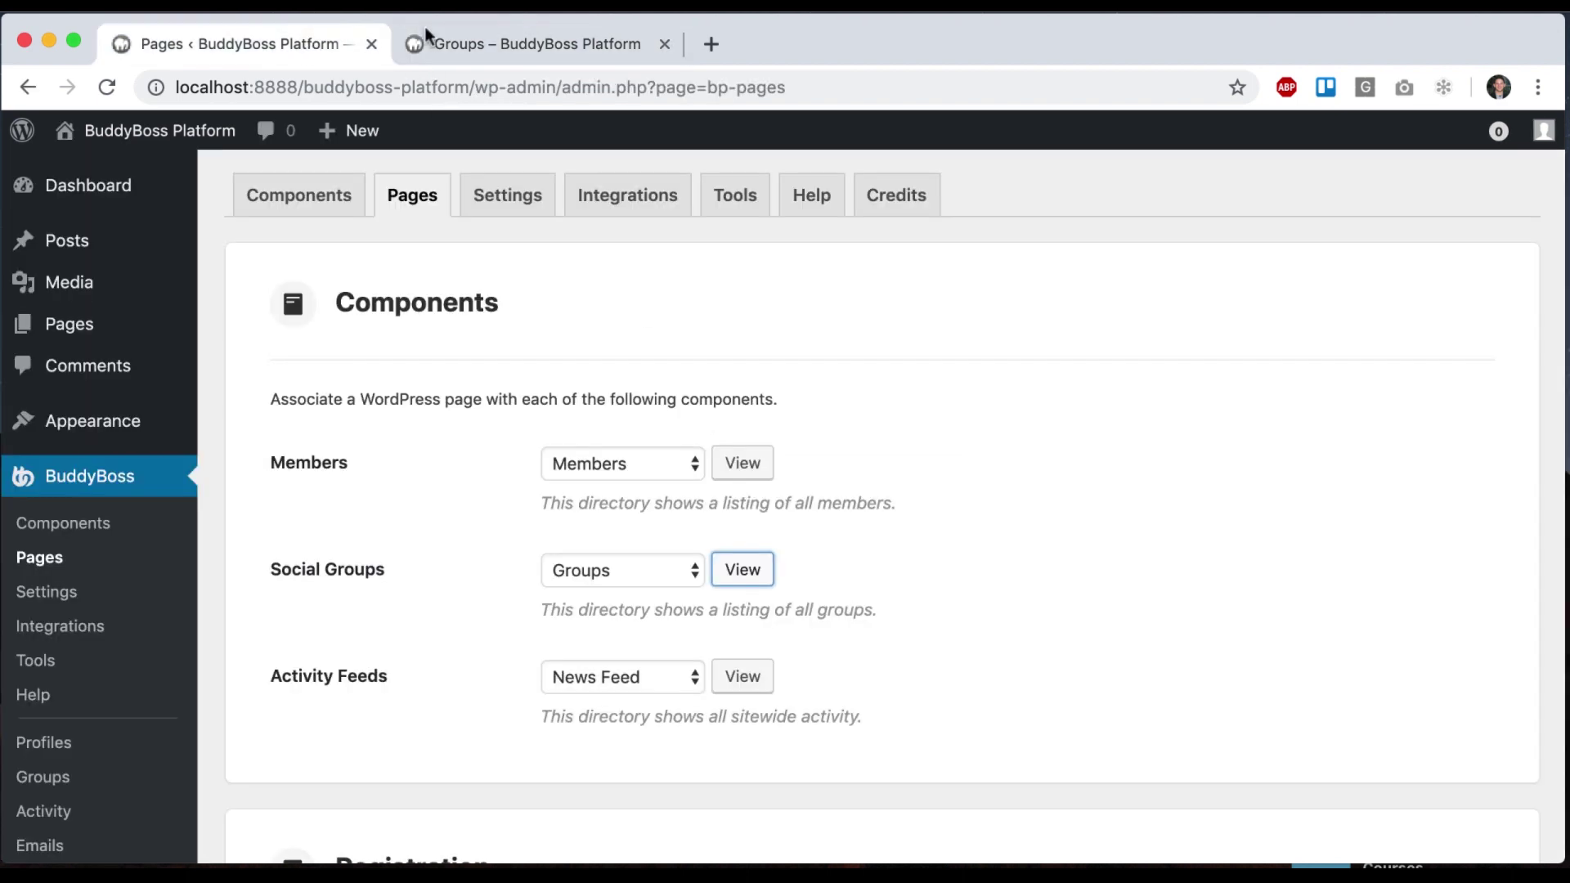
click(424, 28)
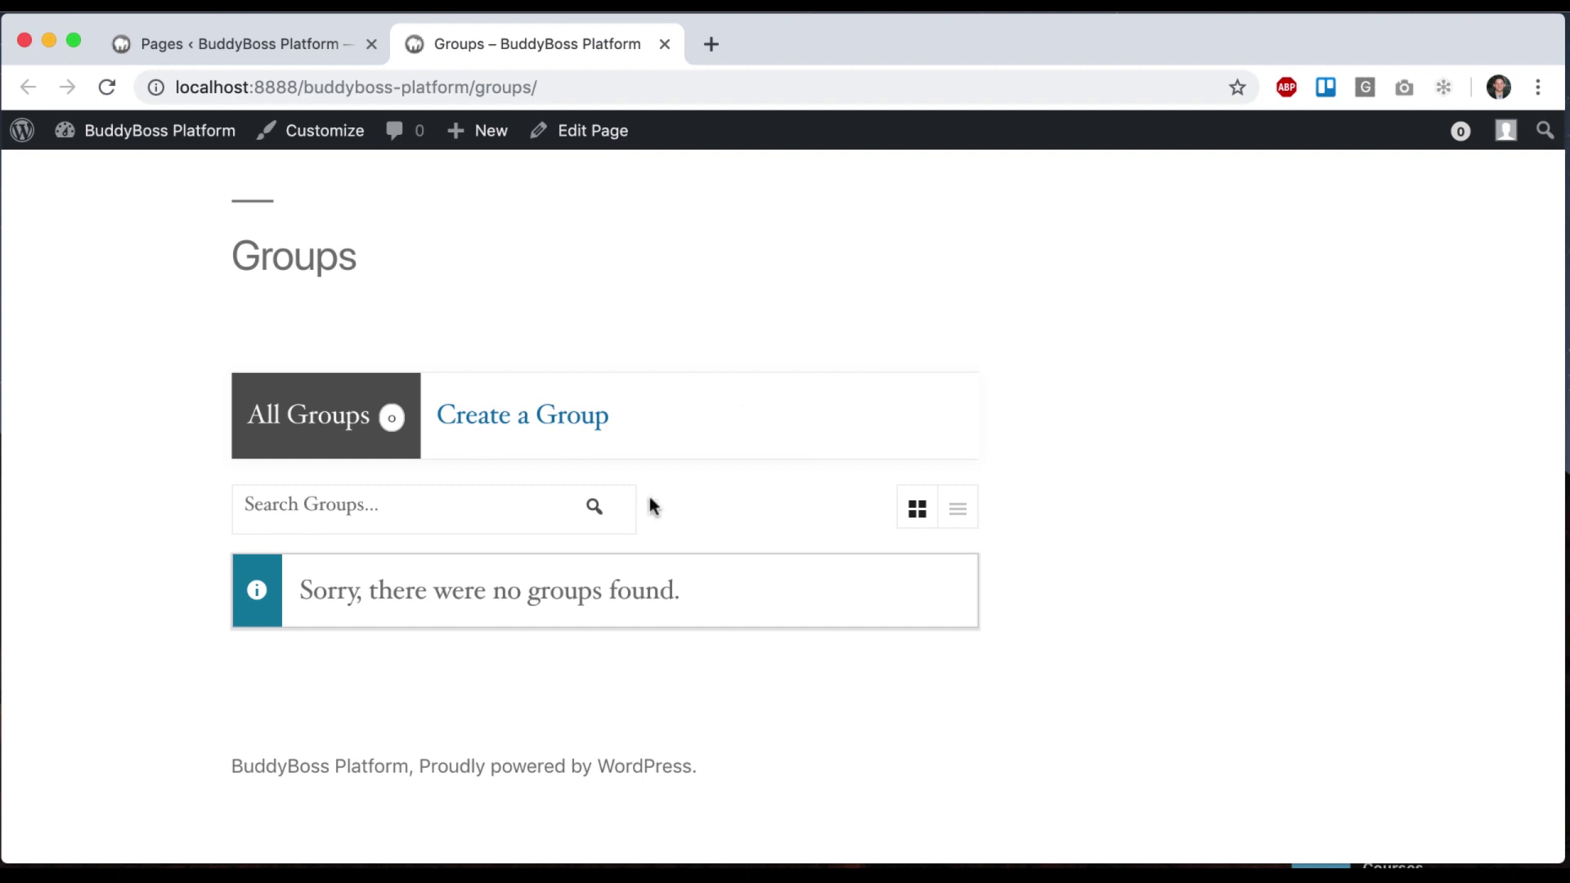
key(super+r)
scroll(612, 411, down, 3)
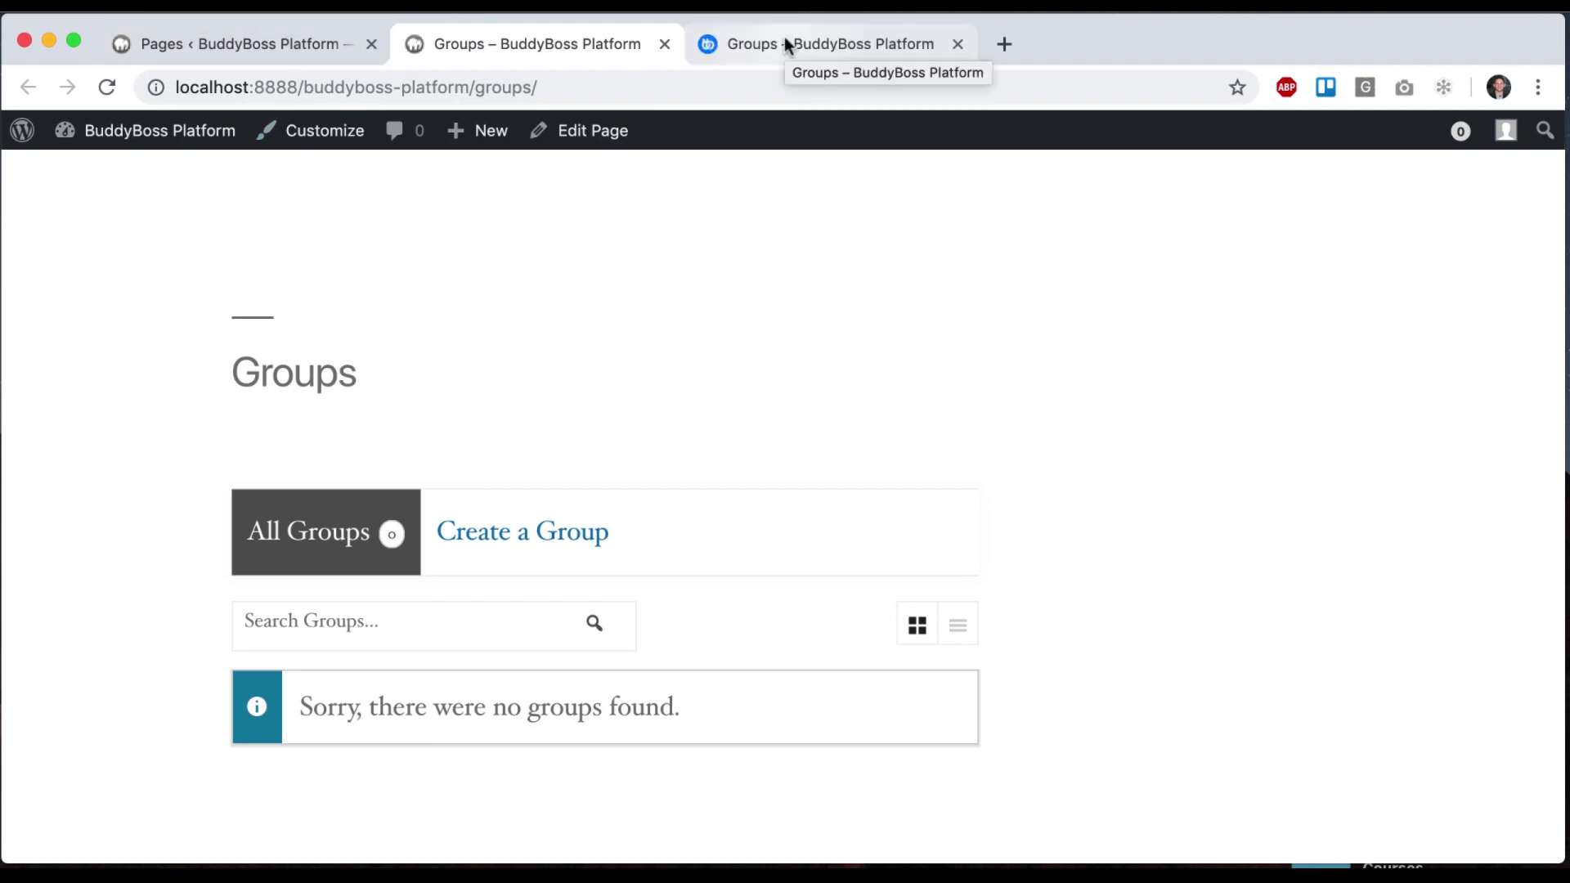
click(785, 41)
click(619, 302)
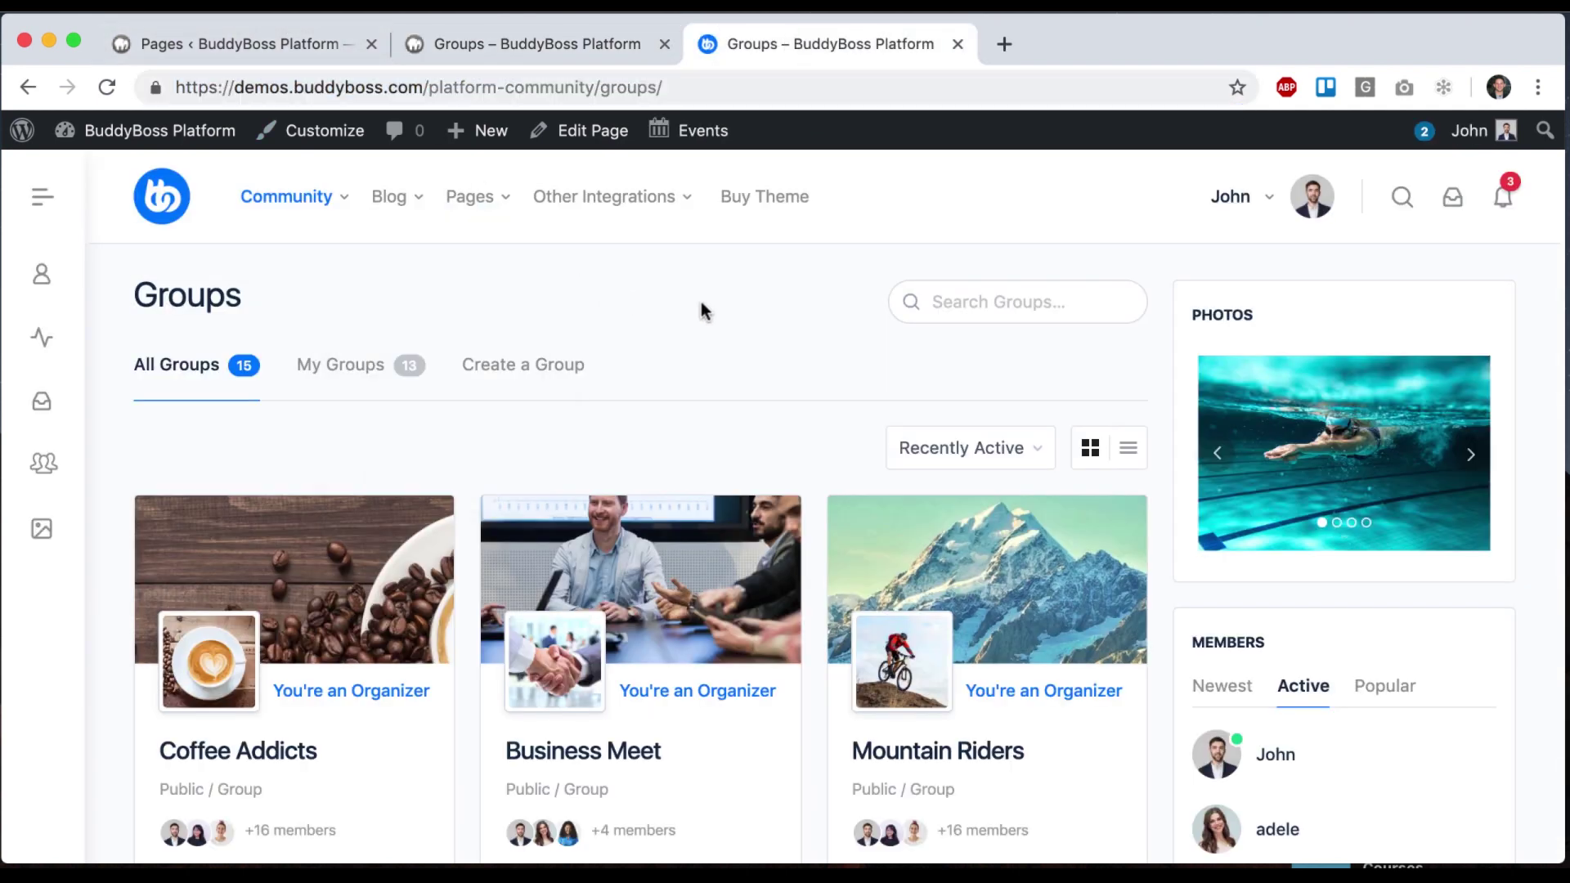
Compare the demo's 15 groups with the empty local Groups page, then return to the Pages settings.
scroll(700, 307, down, 3)
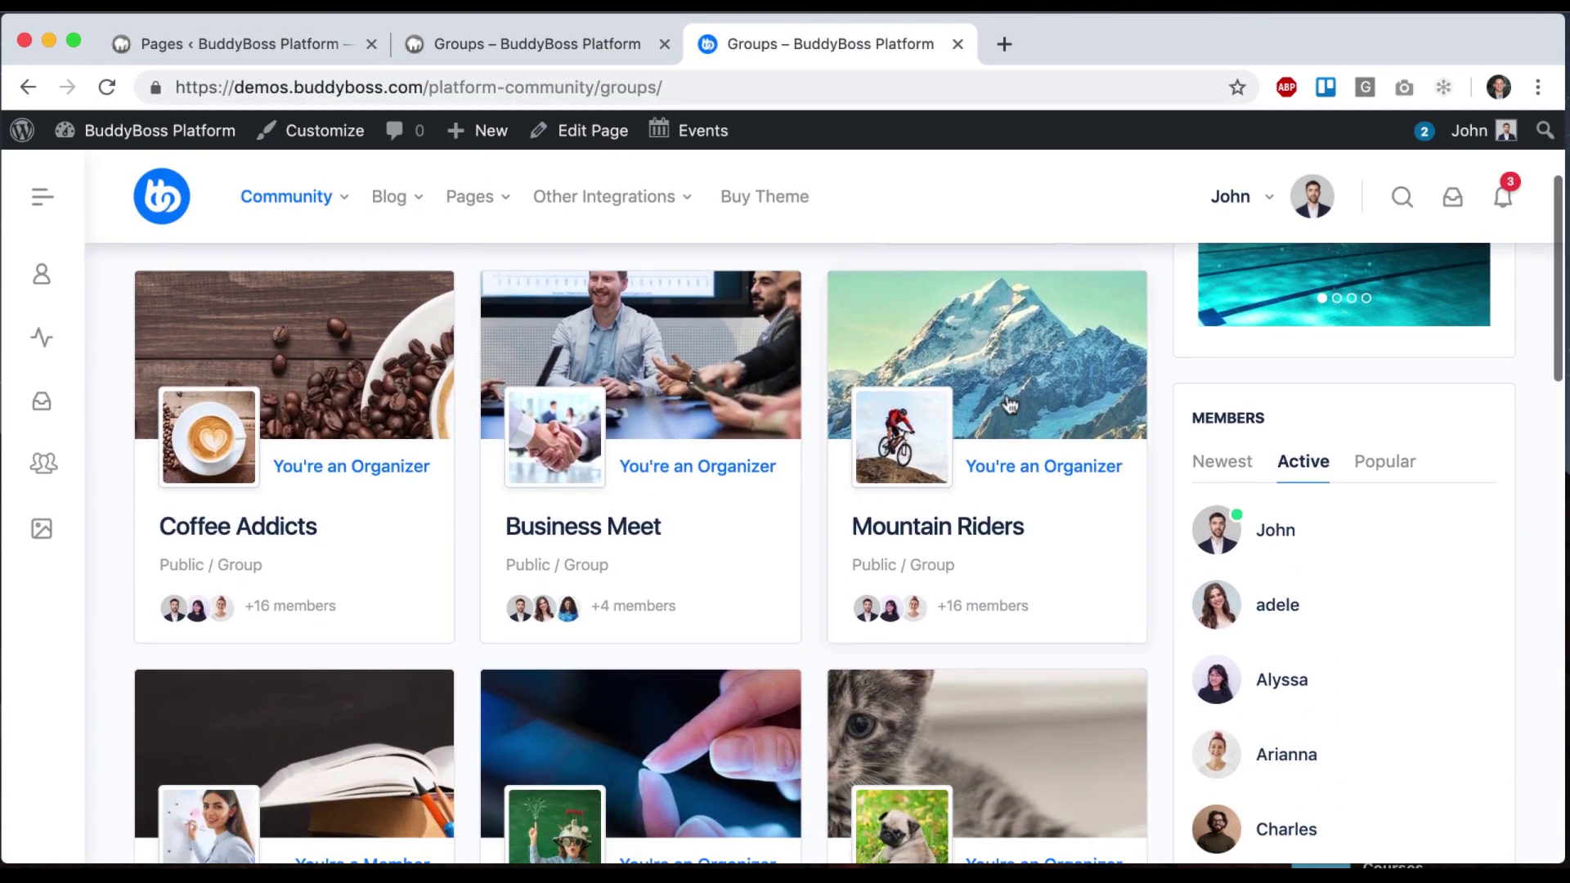
scroll(344, 466, down, 12)
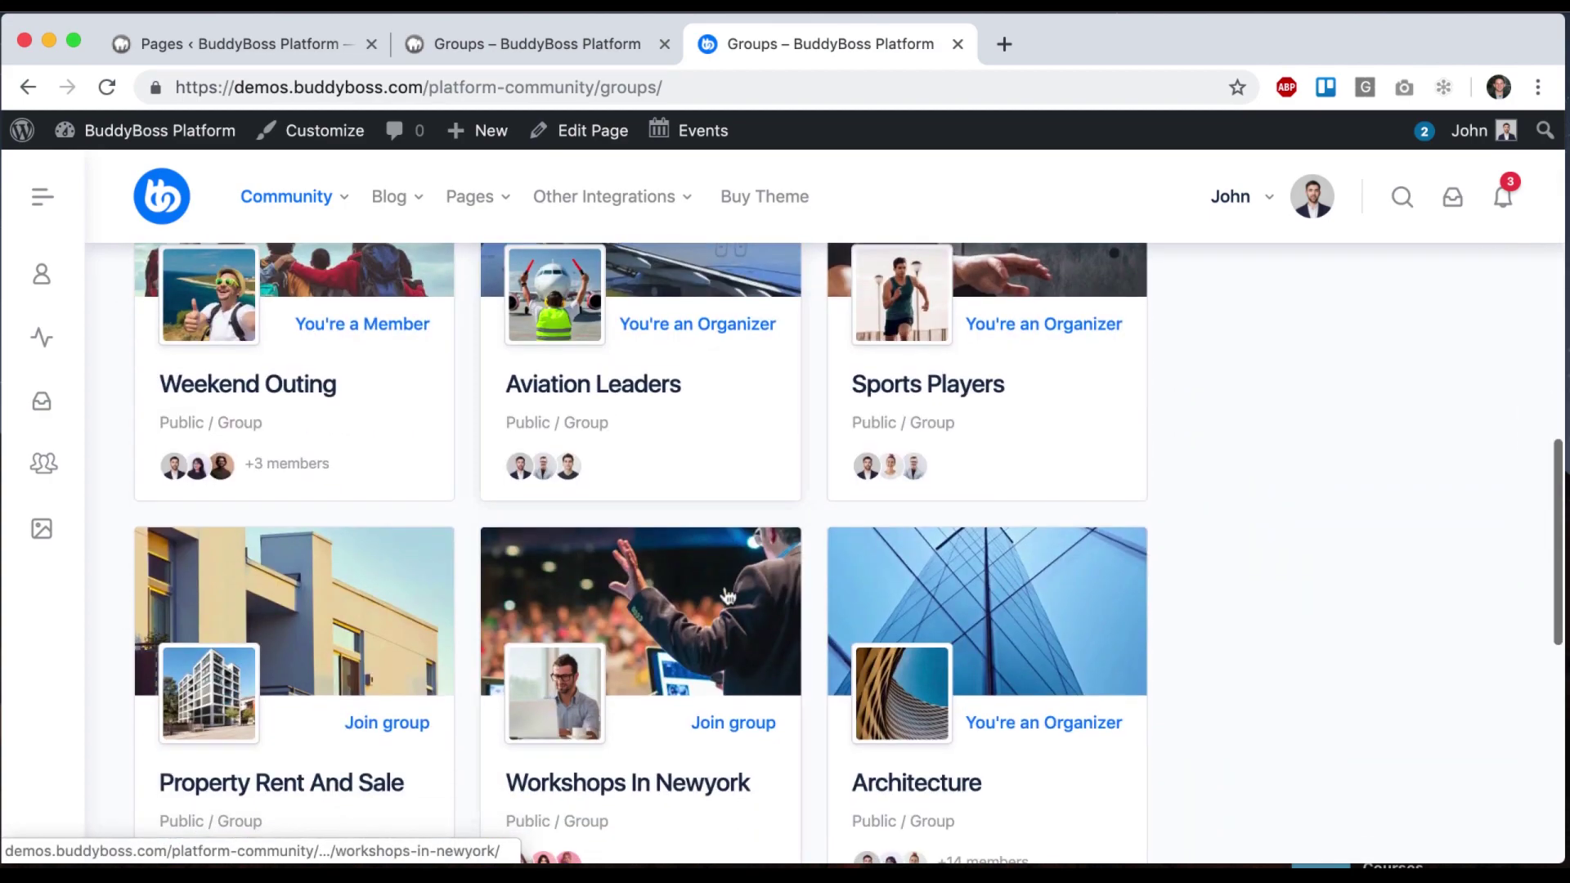
scroll(728, 595, down, 5)
scroll(728, 596, up, 15)
scroll(727, 596, down, 1)
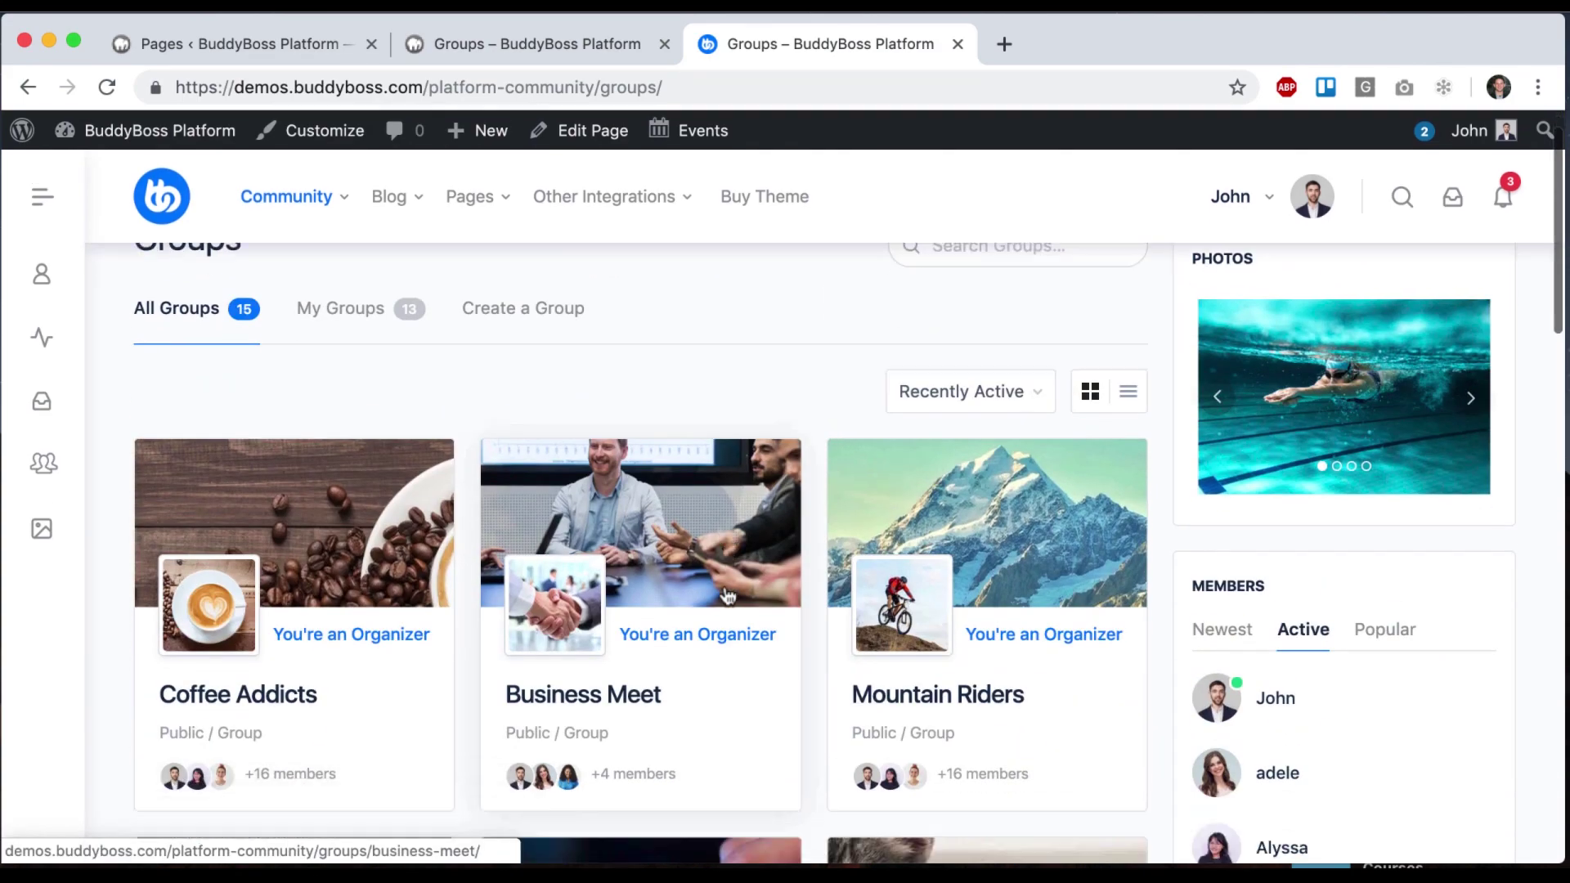
click(567, 45)
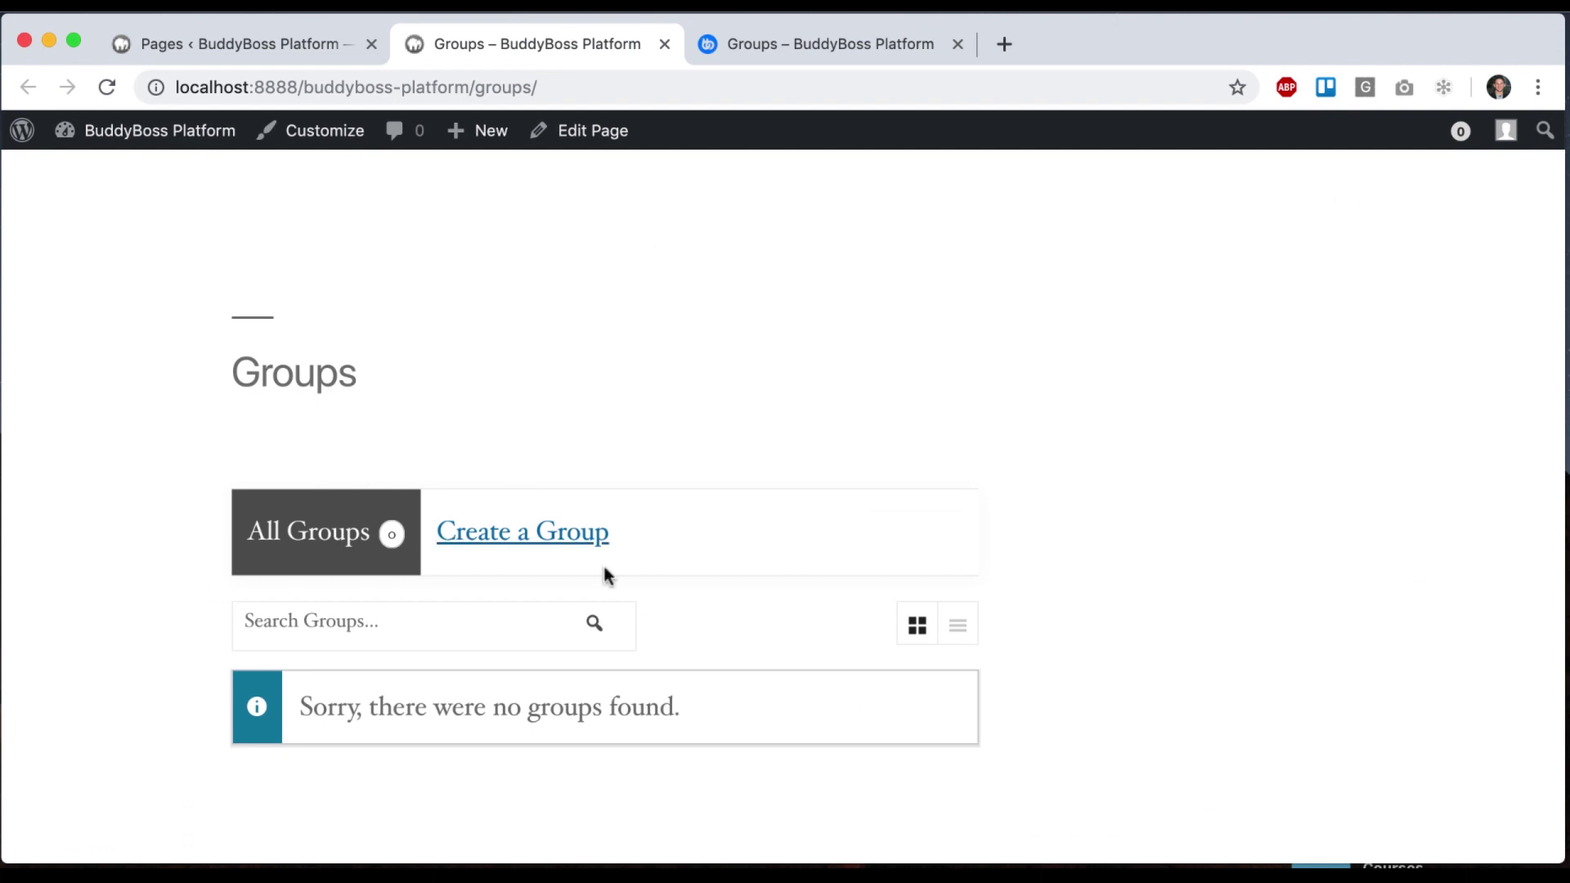
scroll(607, 576, down, 2)
key(ctrl+shift+Tab)
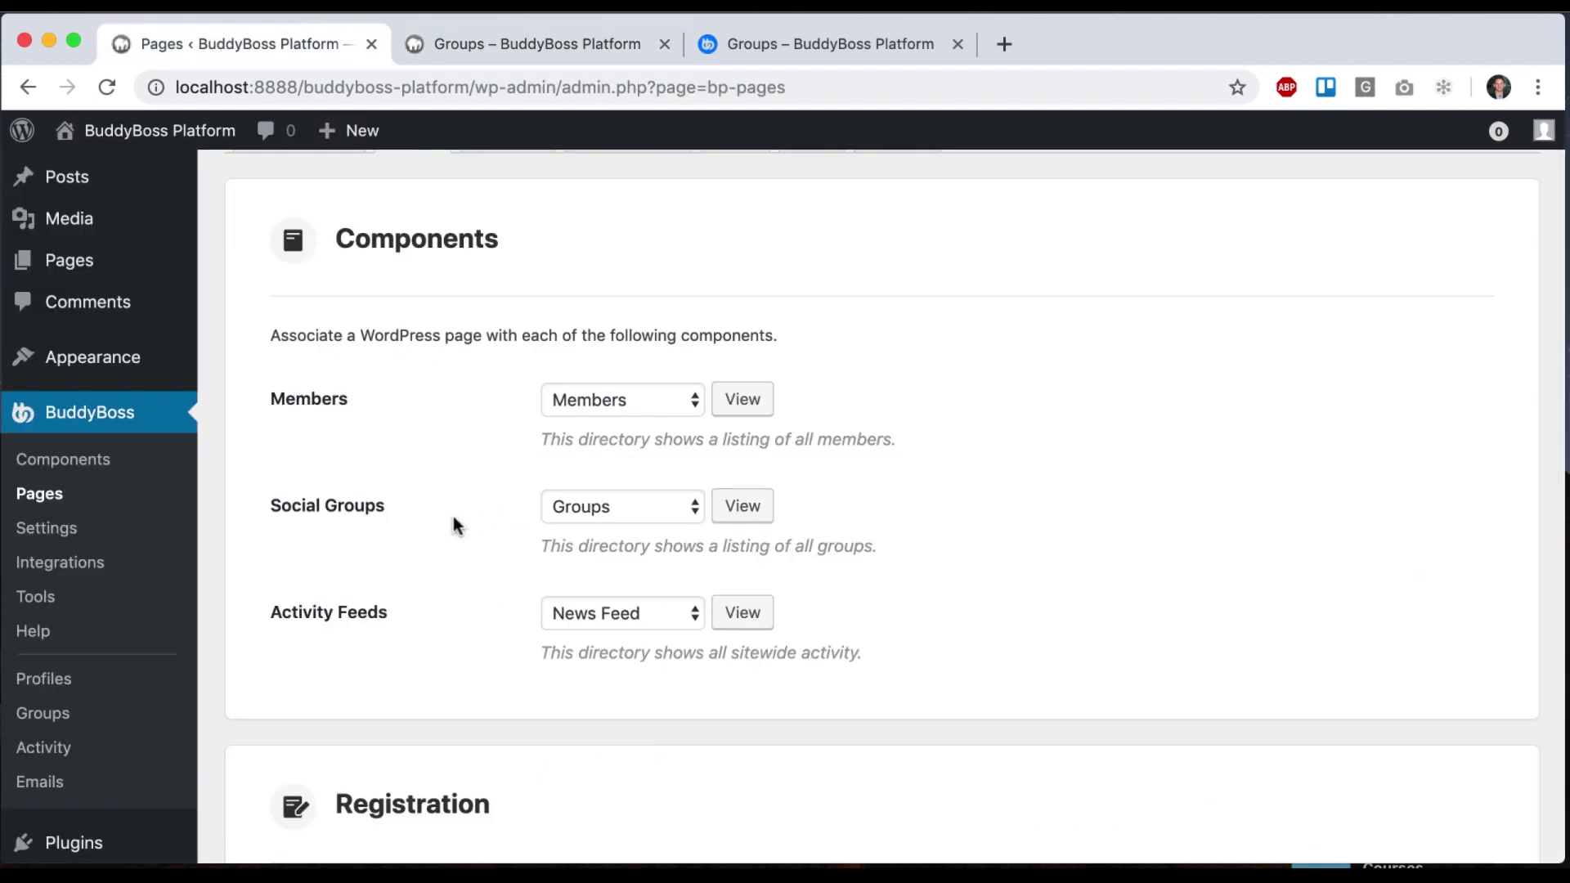
scroll(486, 560, up, 1)
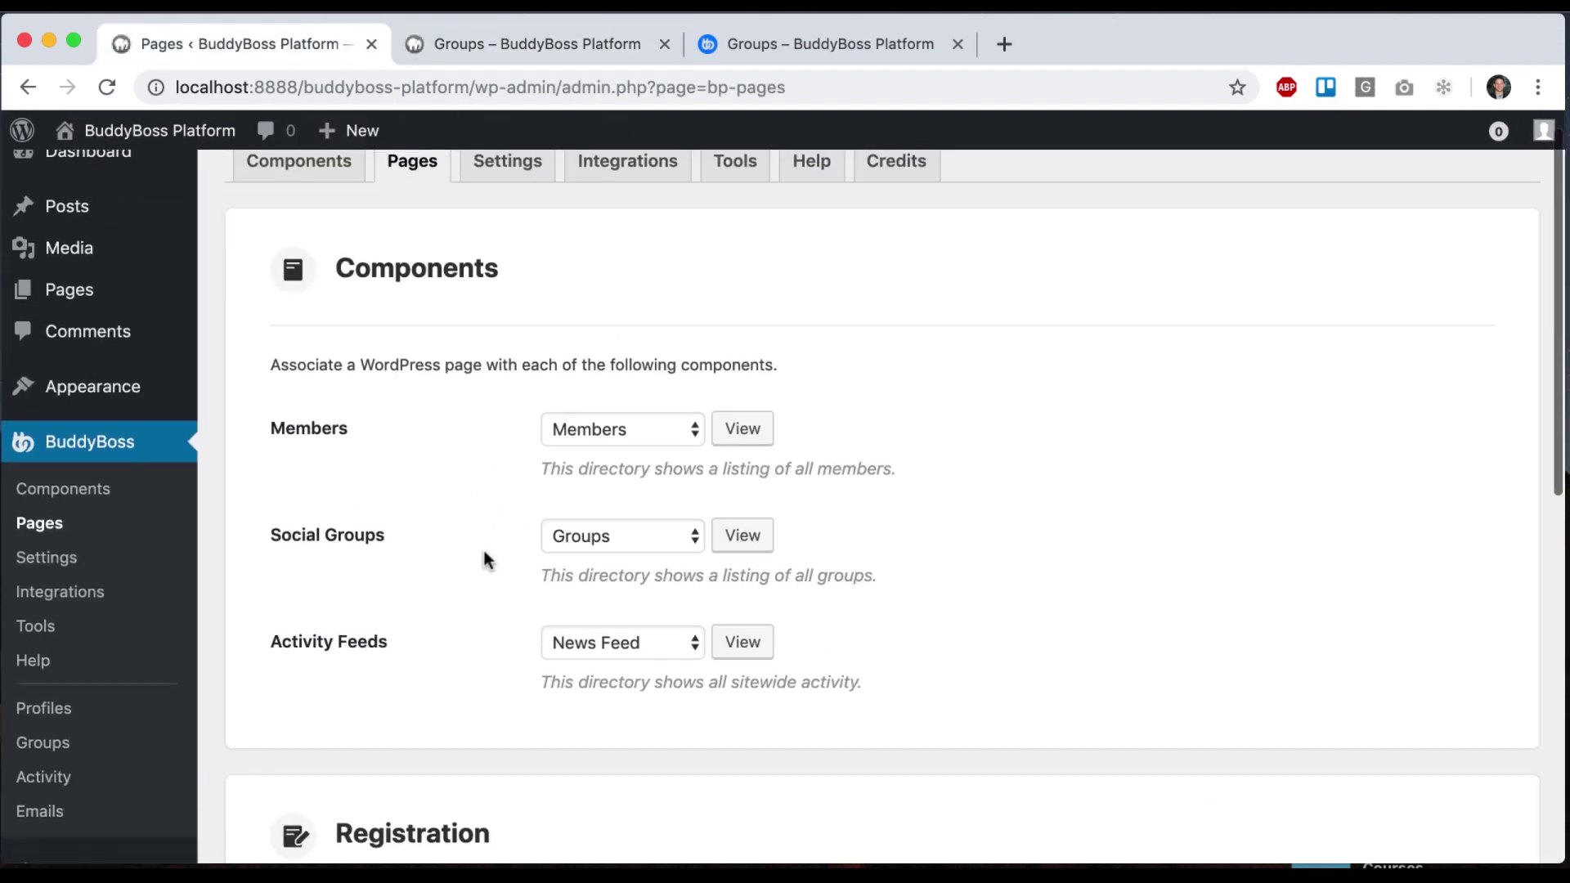
super+click(69, 290)
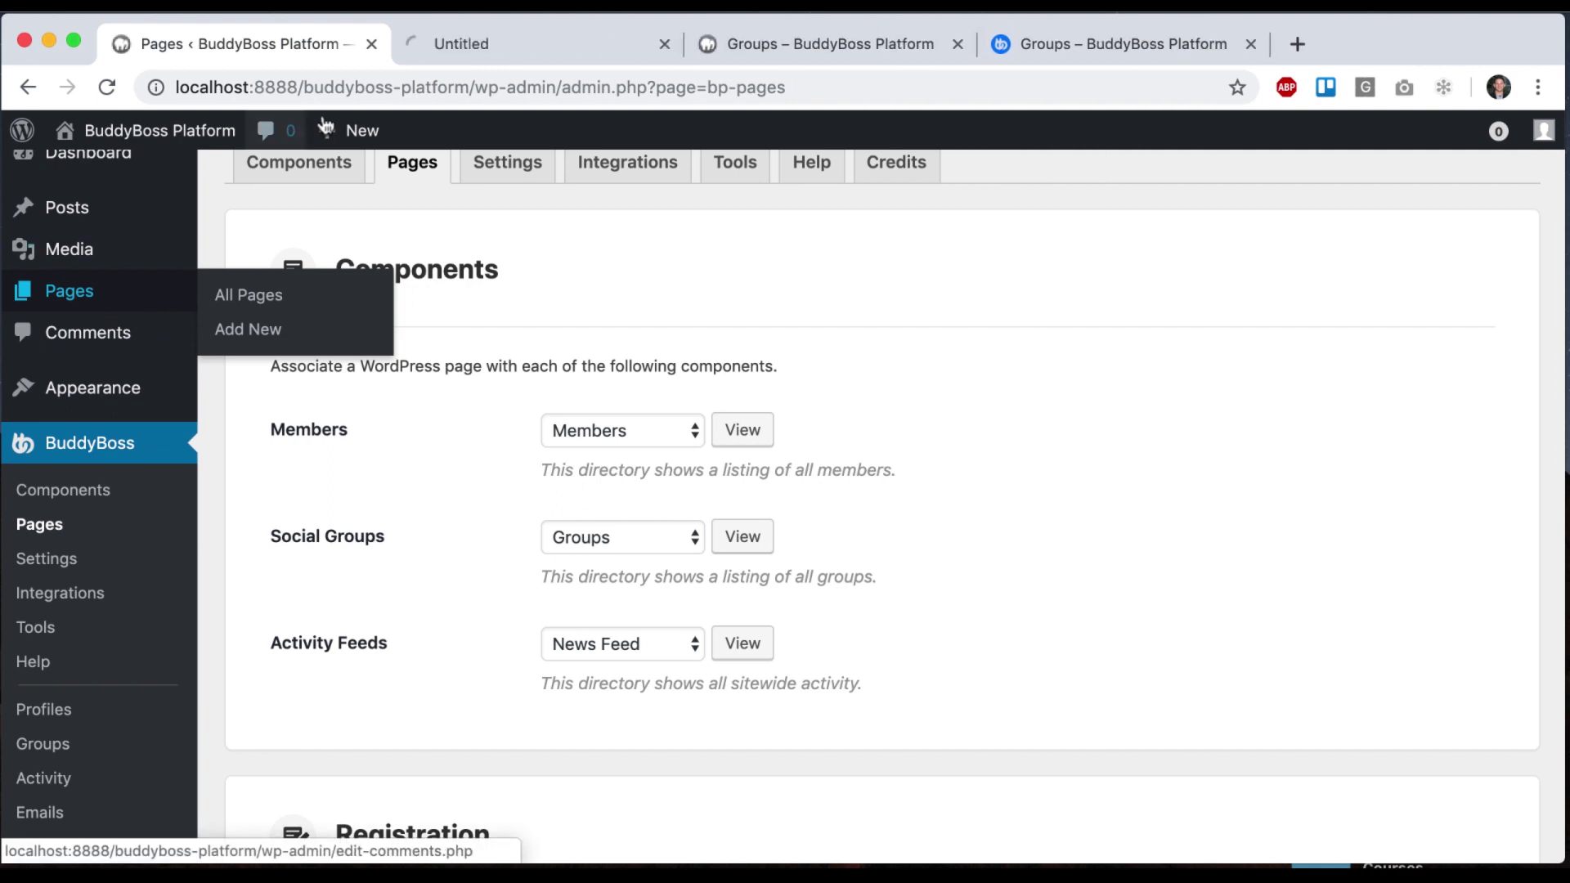
click(469, 43)
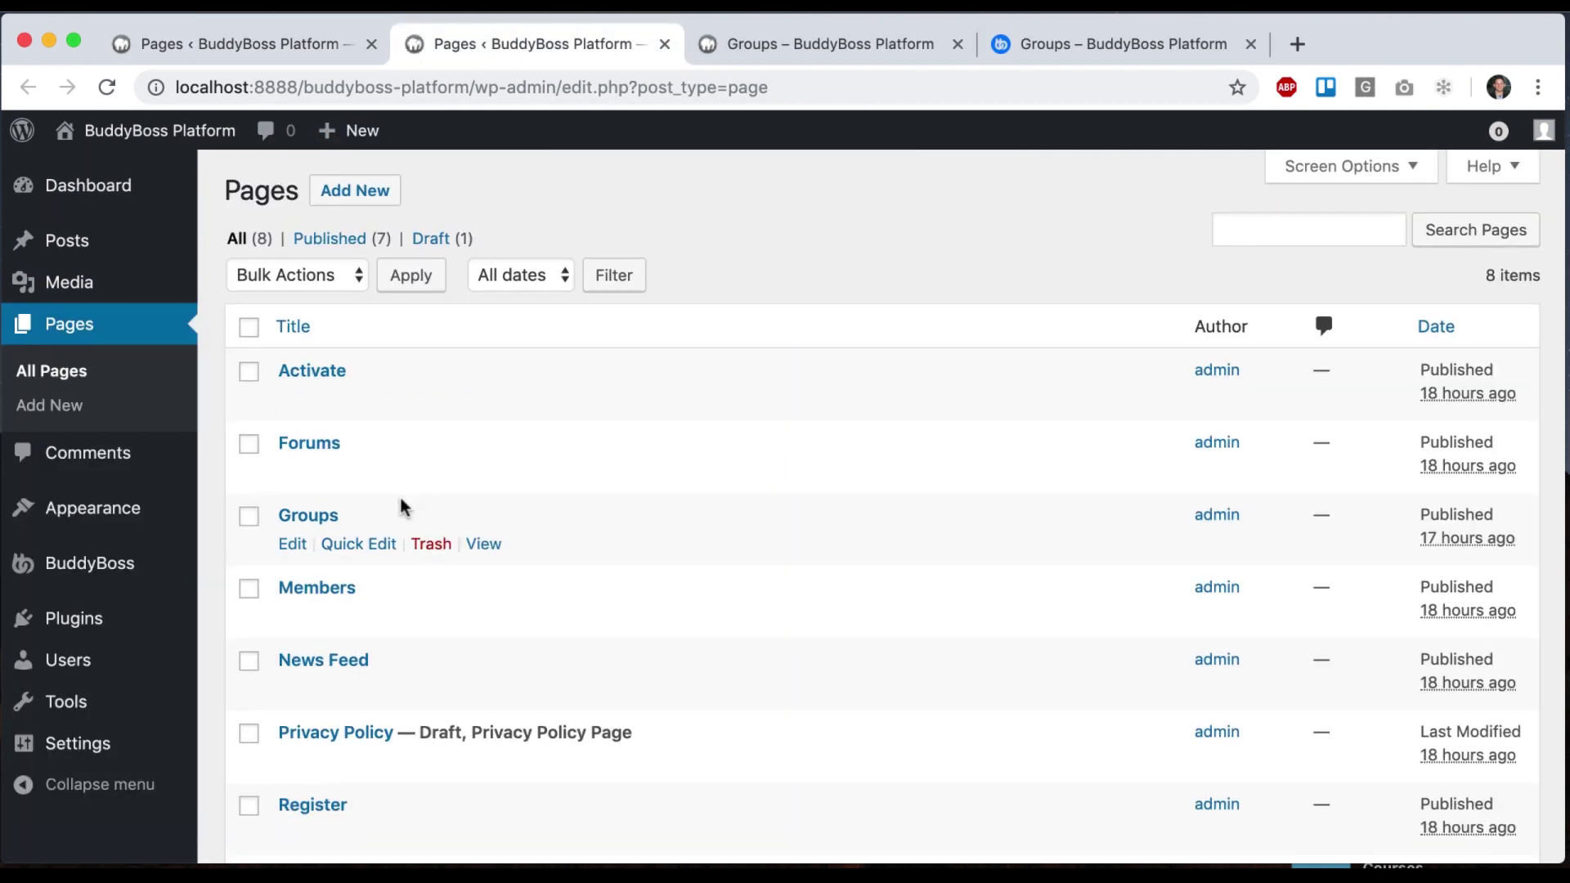
scroll(403, 508, down, 3)
click(291, 38)
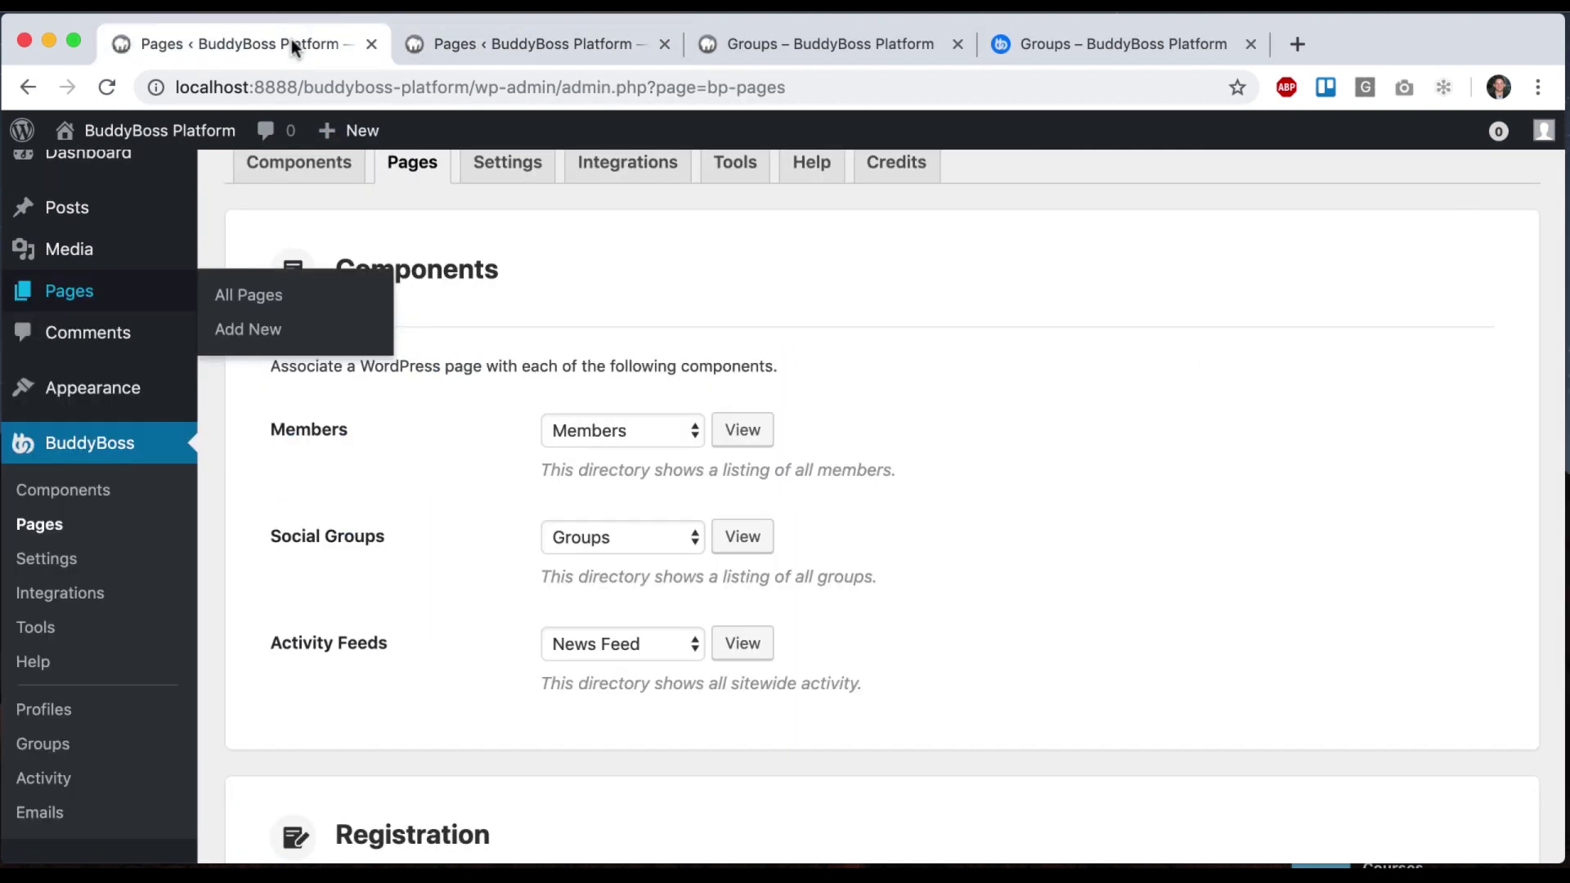
click(664, 43)
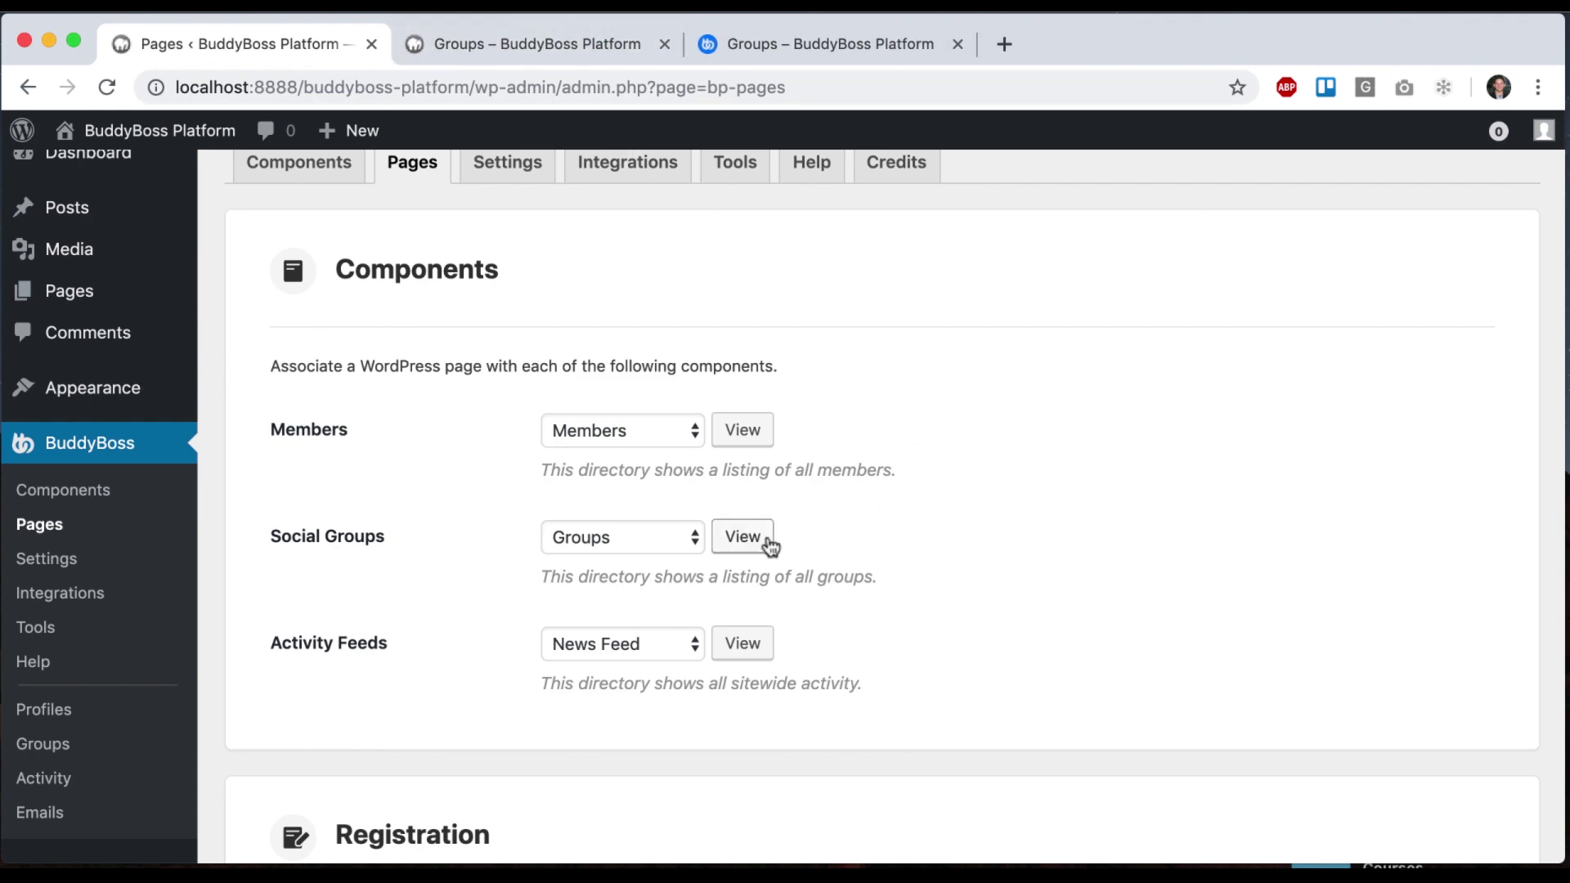
scroll(820, 538, down, 3)
scroll(910, 539, down, 2)
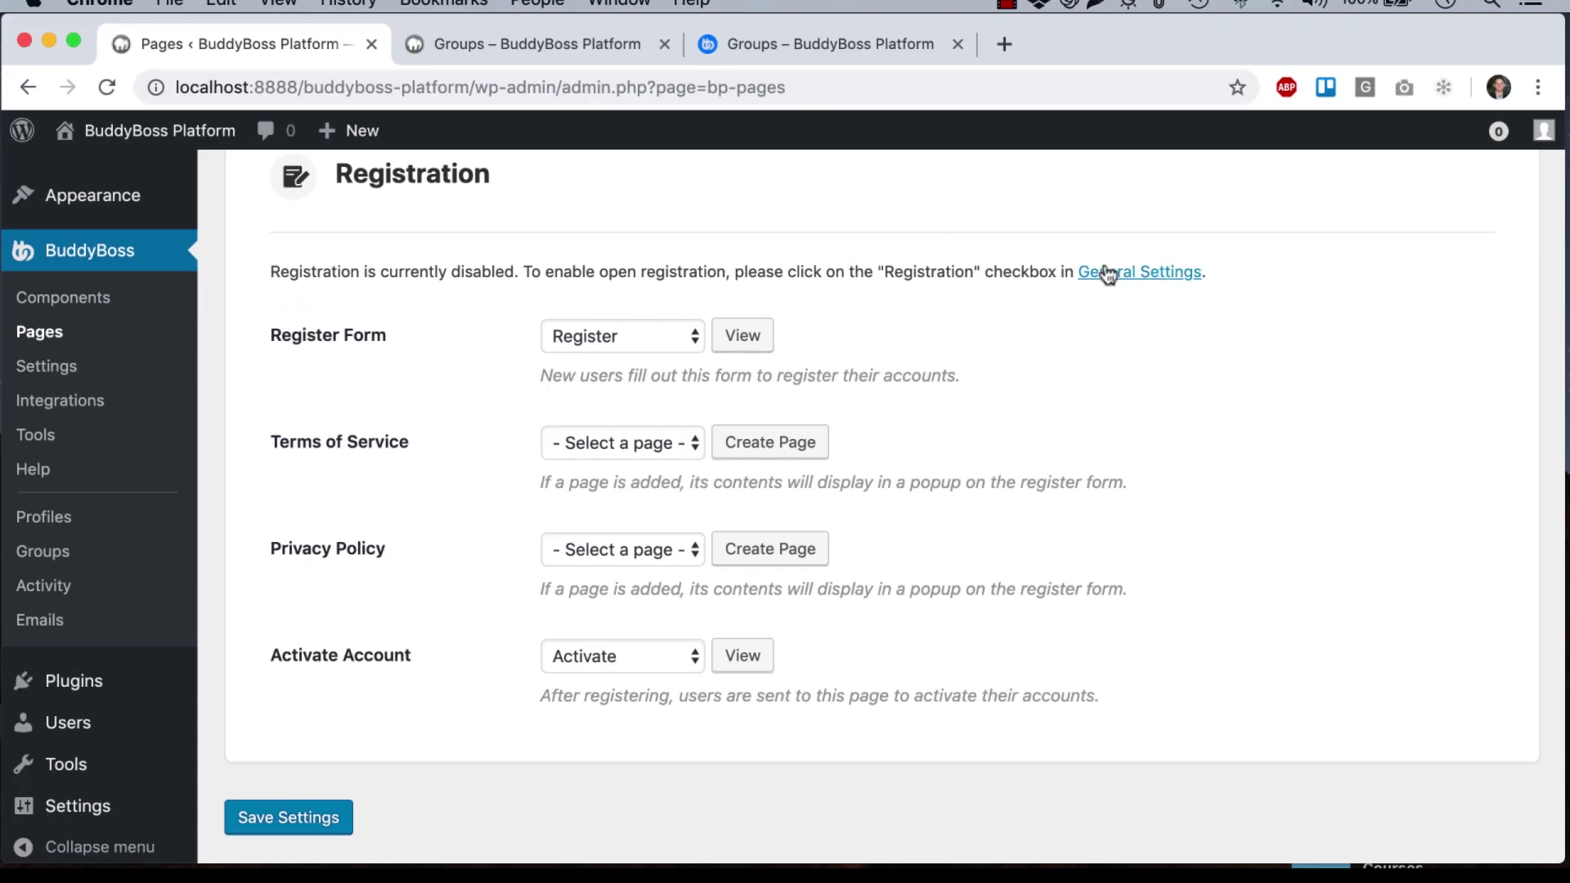
click(1108, 274)
Allow non-members to register new accounts, save, and check the Registration page assignments.
click(634, 456)
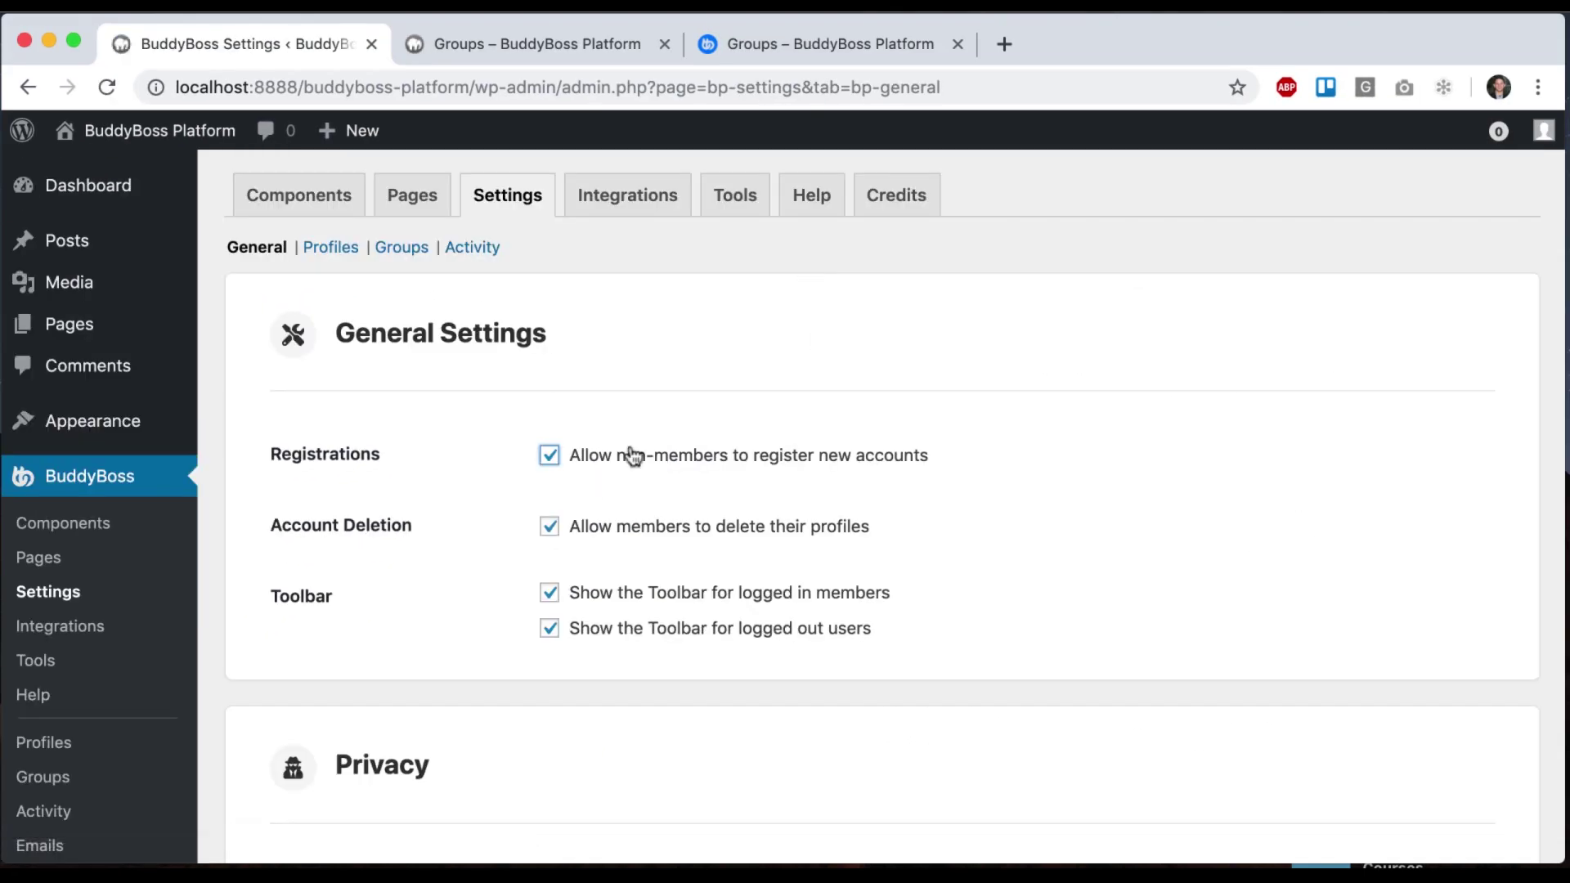
scroll(782, 464, down, 4)
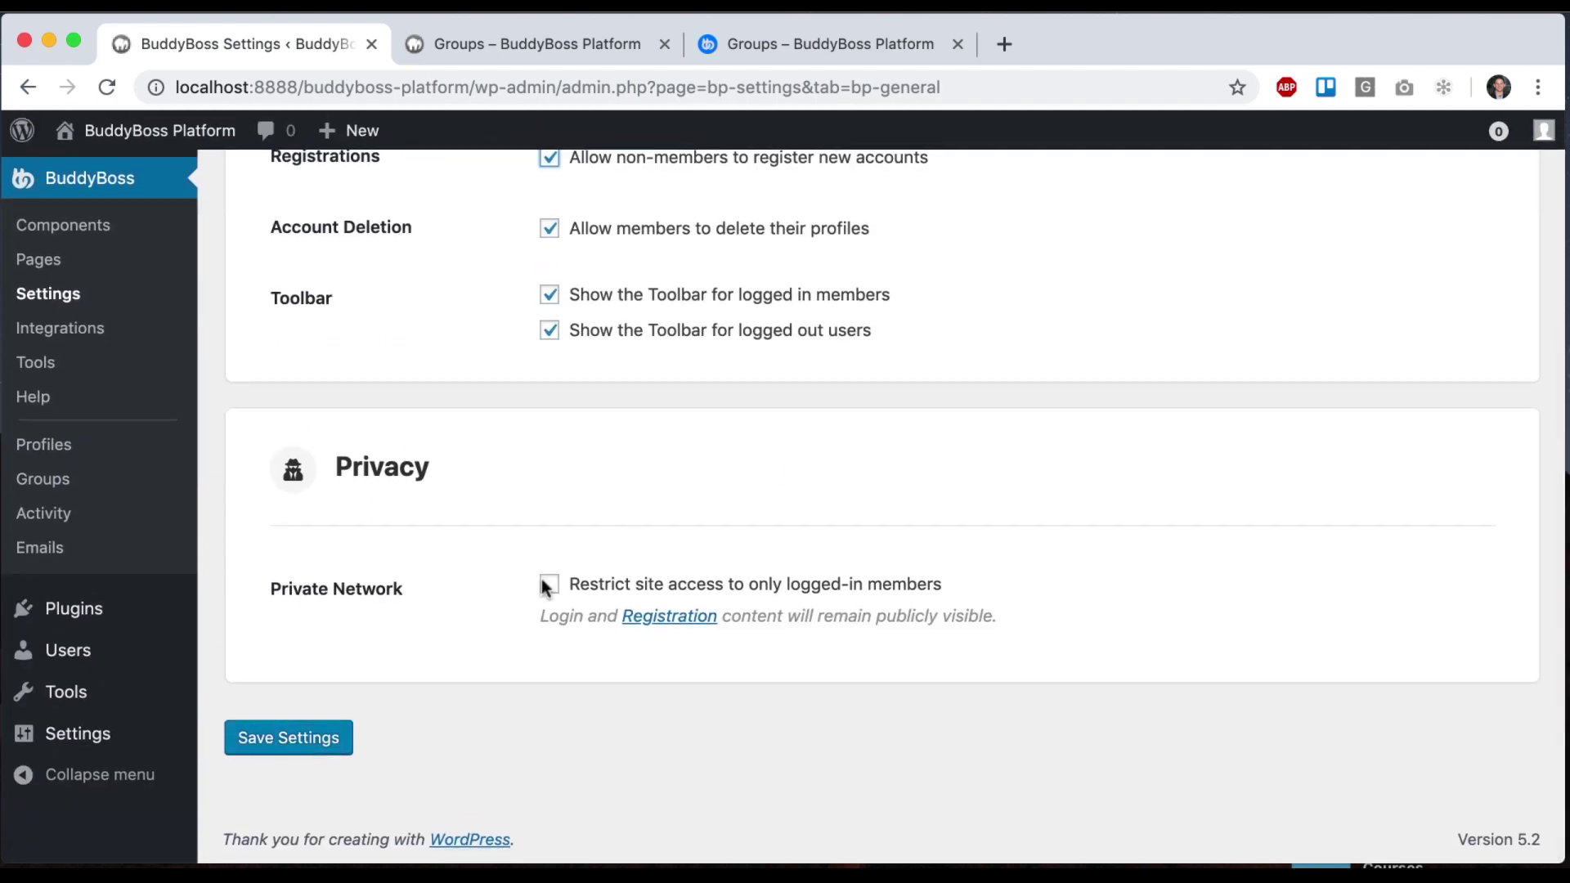
click(325, 729)
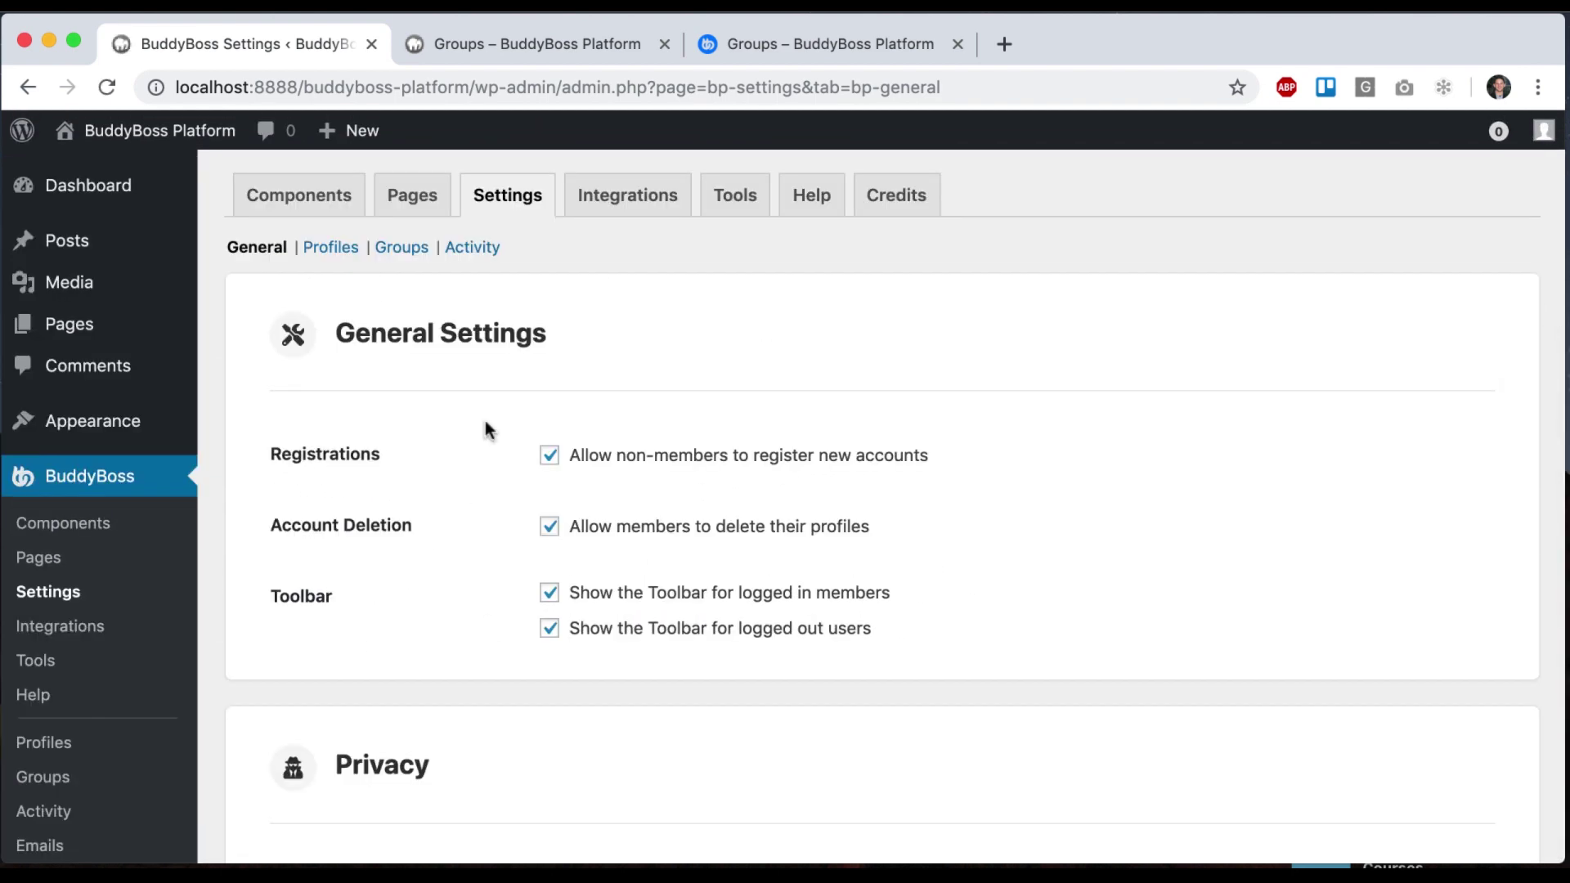
click(417, 204)
scroll(970, 446, down, 7)
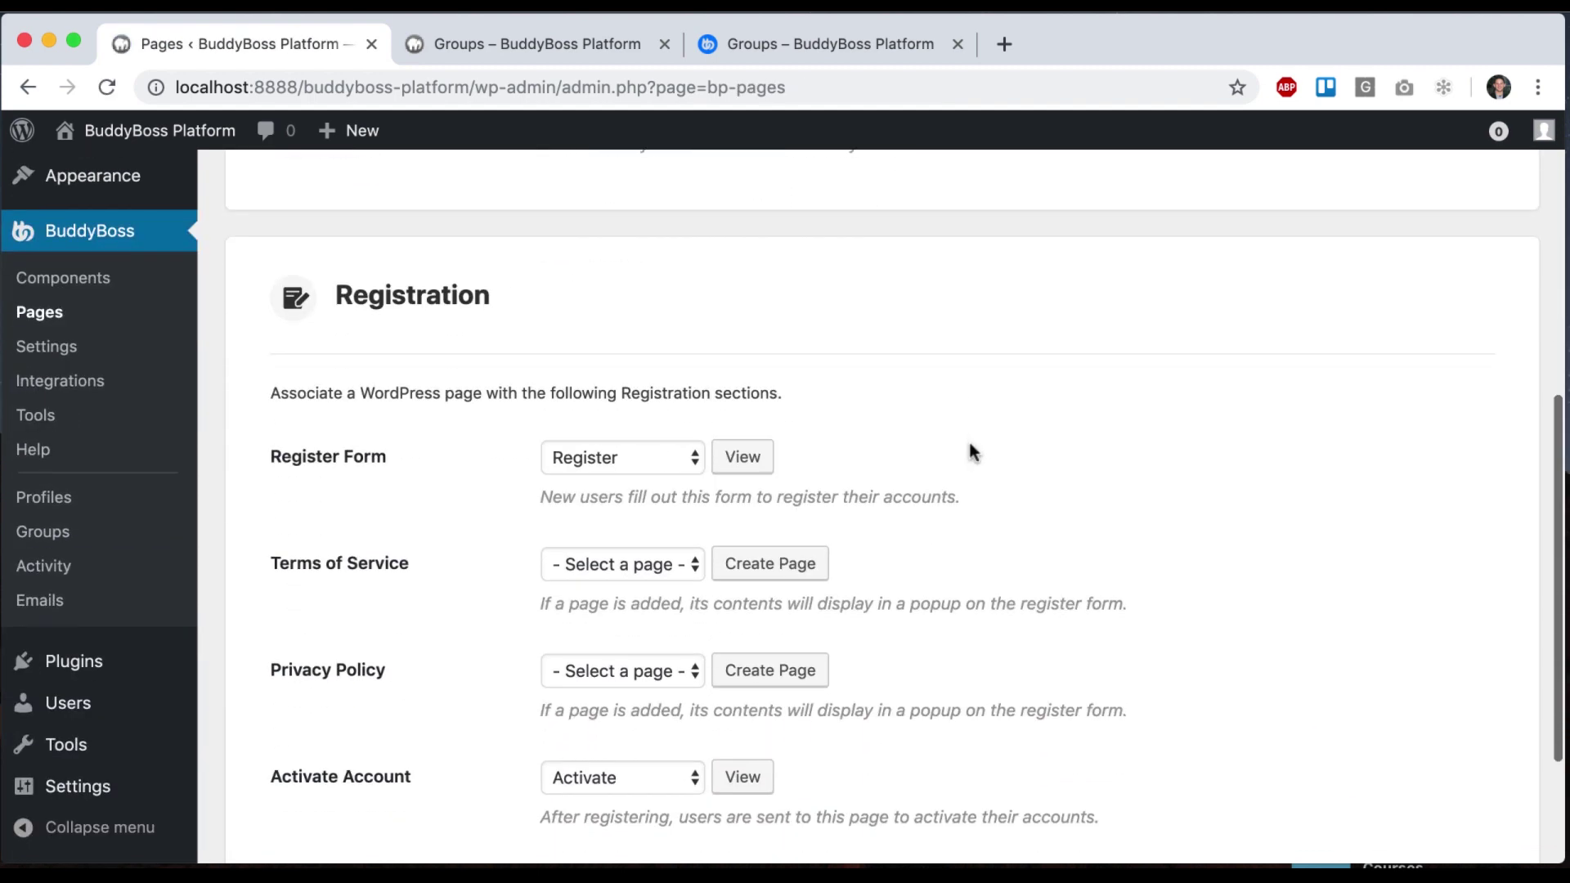
scroll(970, 446, down, 2)
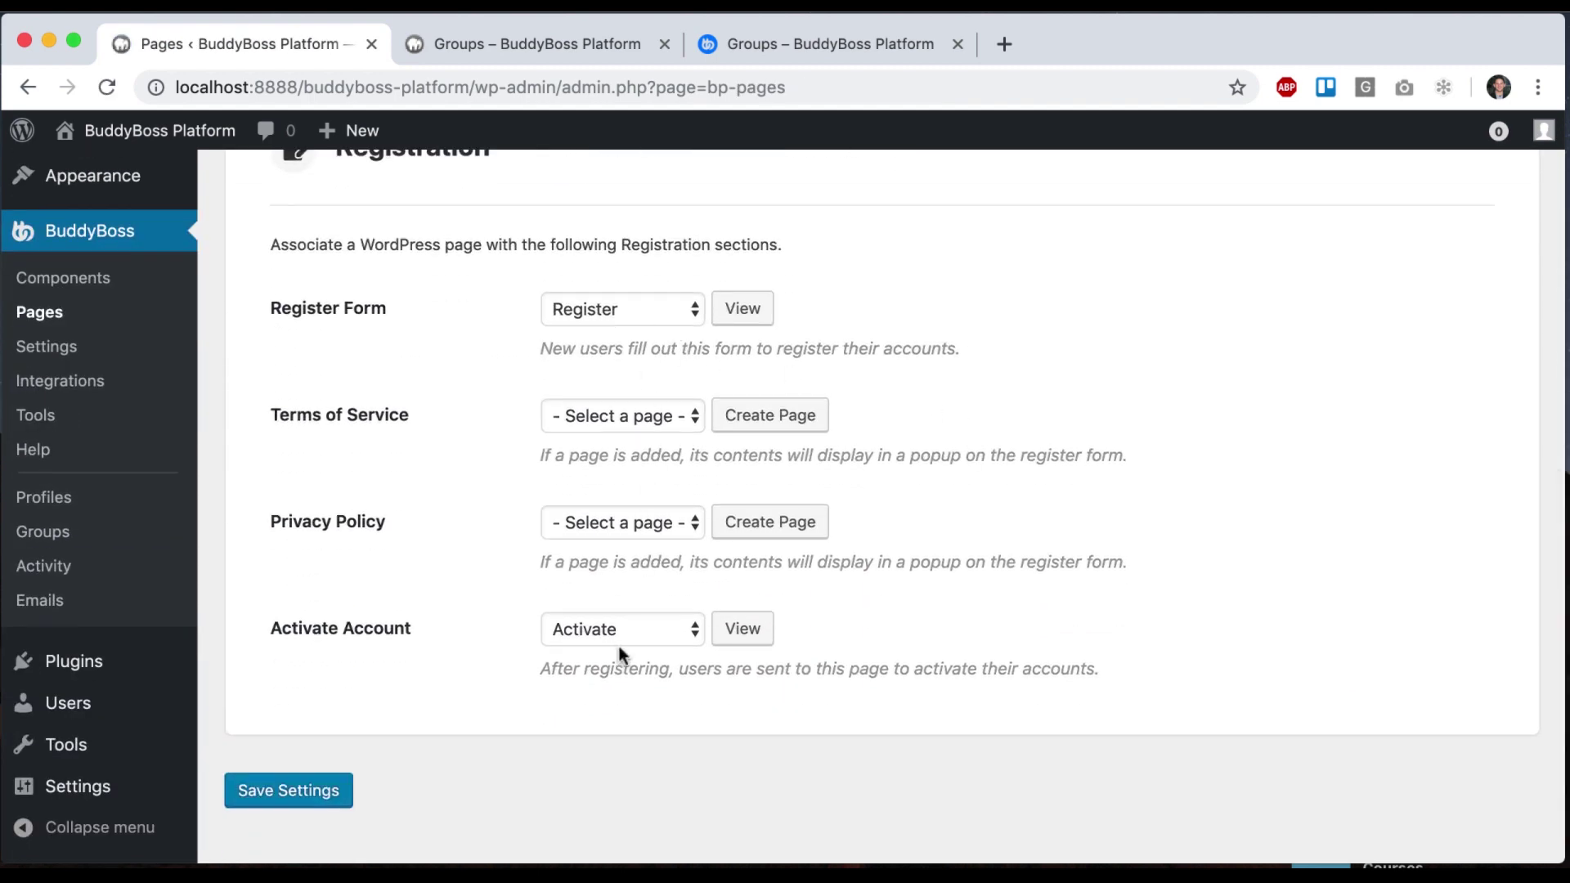
scroll(704, 396, up, 2)
scroll(701, 350, down, 2)
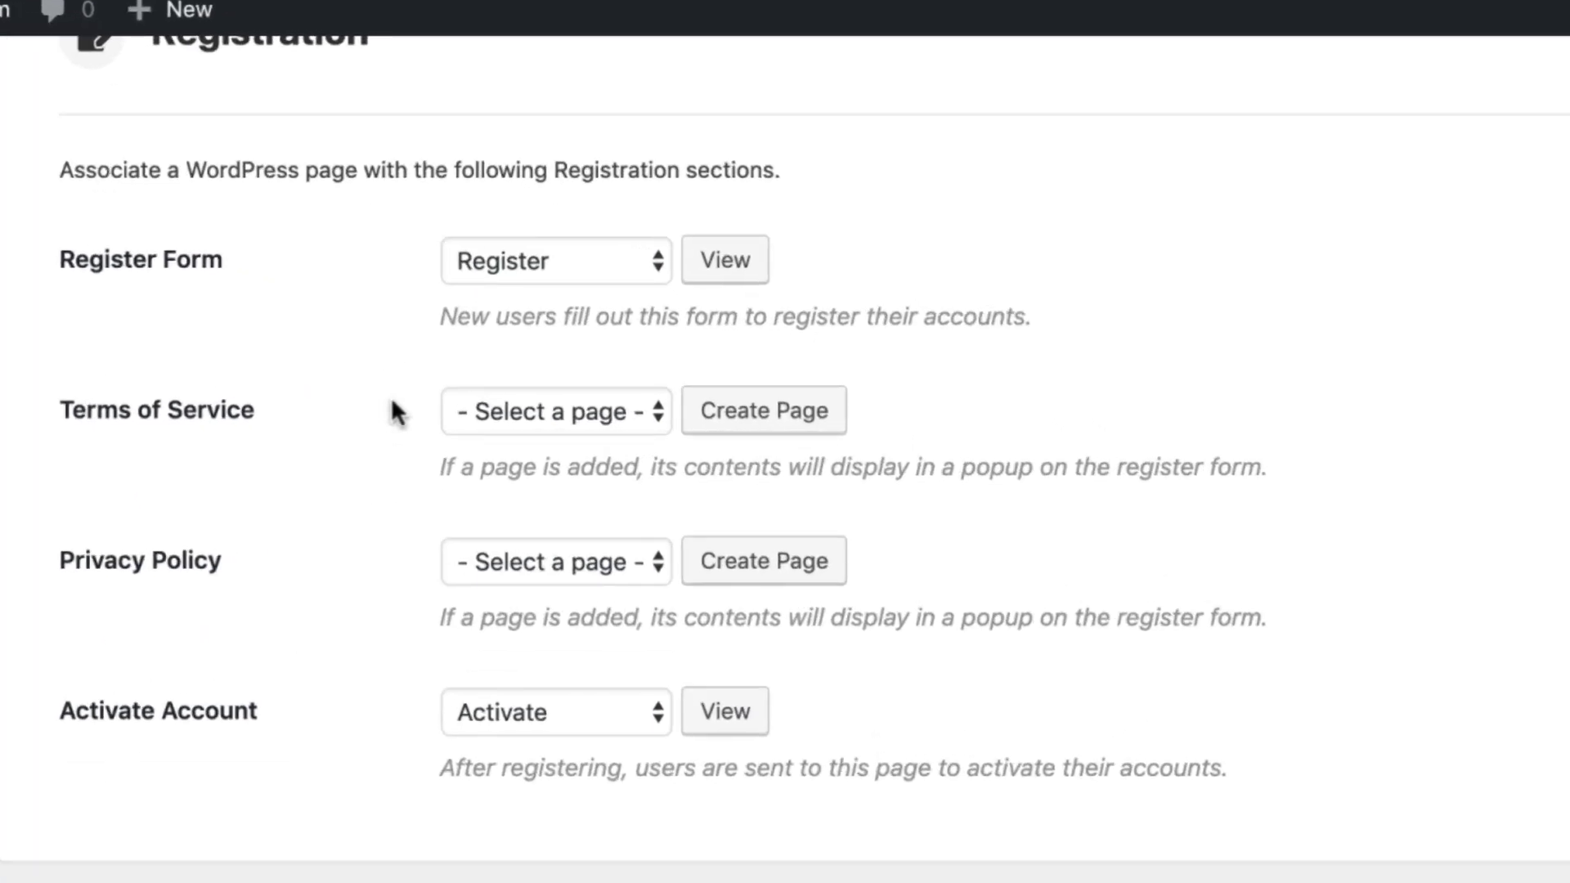
drag(115, 409, 313, 521)
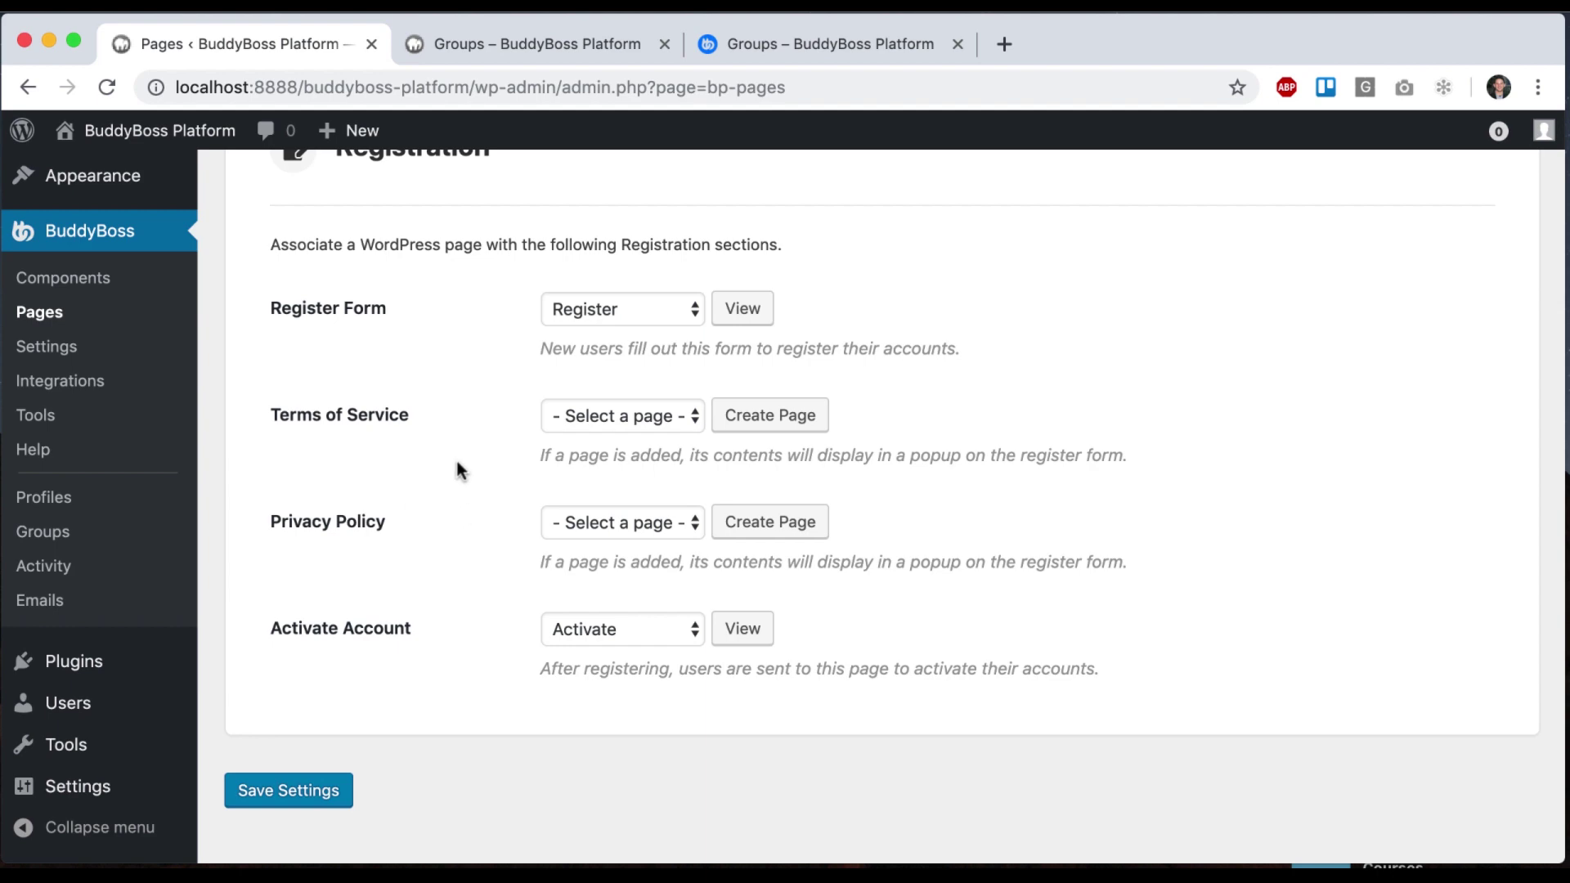
scroll(458, 471, up, 10)
Scroll General Settings to Privacy, select the local site address, and open a new incognito window.
click(524, 198)
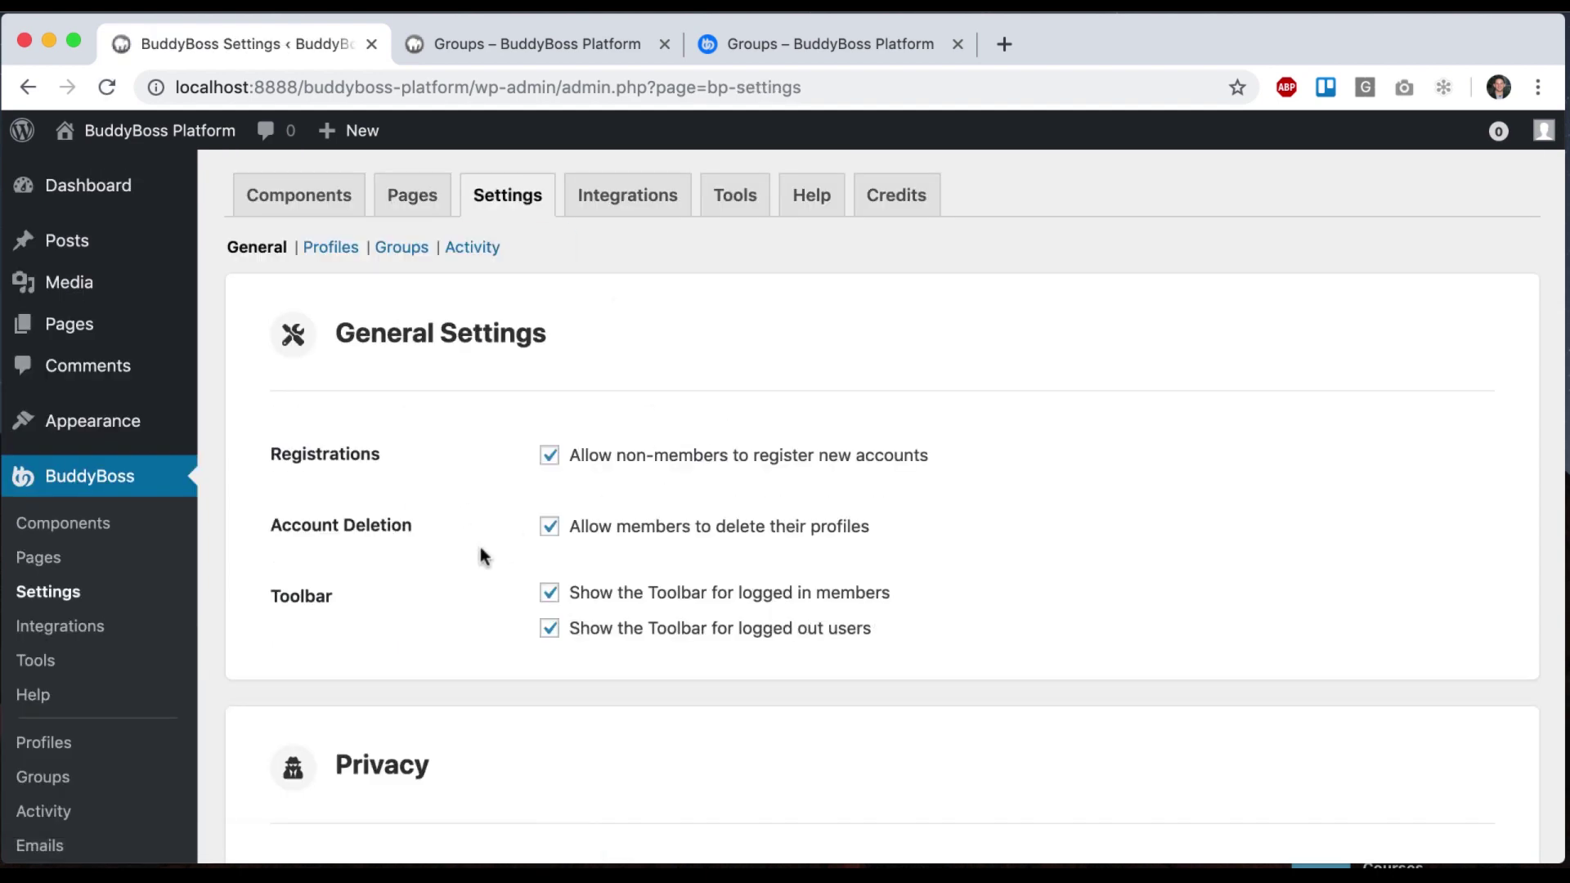
scroll(480, 553, down, 5)
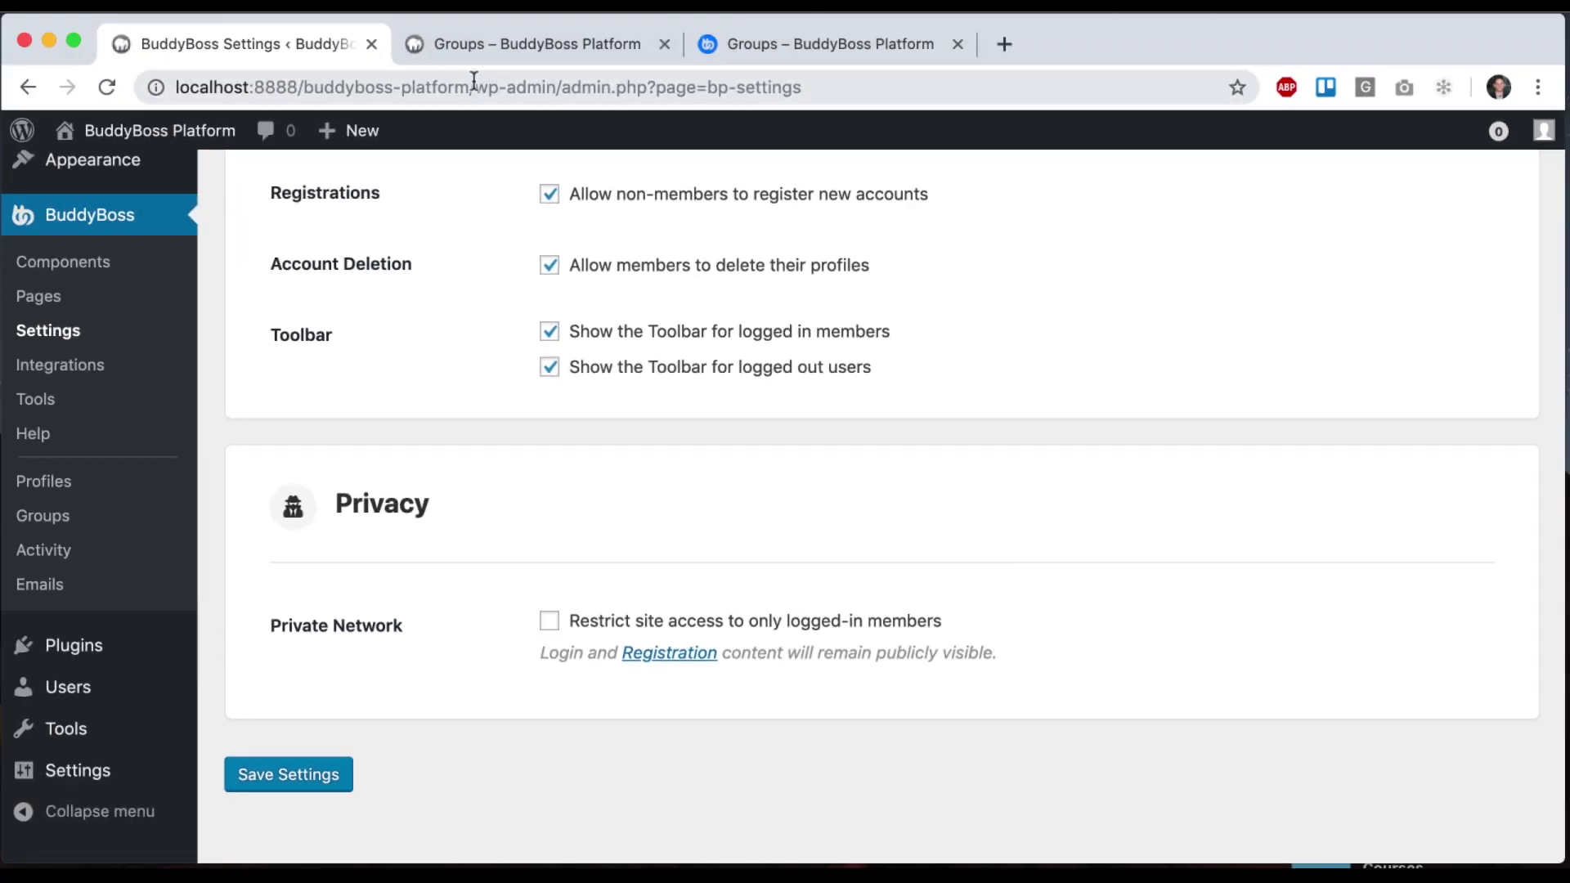
drag(474, 86, 143, 46)
key(super+c)
click(147, 7)
click(203, 72)
Load the site's front page in the incognito window, then enable members-only site access and save.
key(super+v)
key(Return)
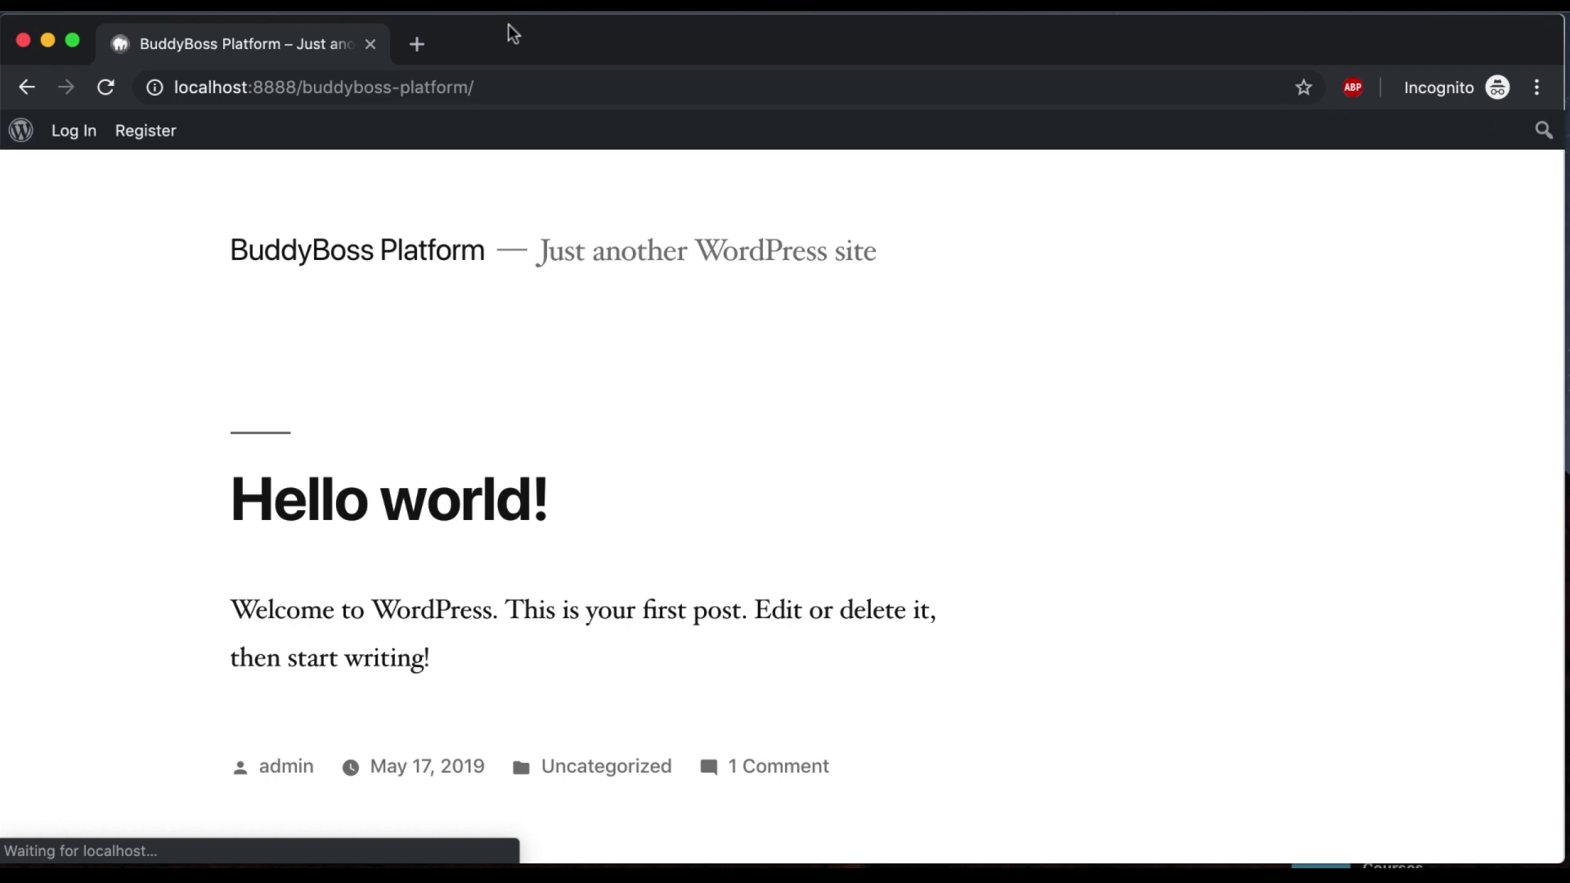
drag(2, 272, 123, 248)
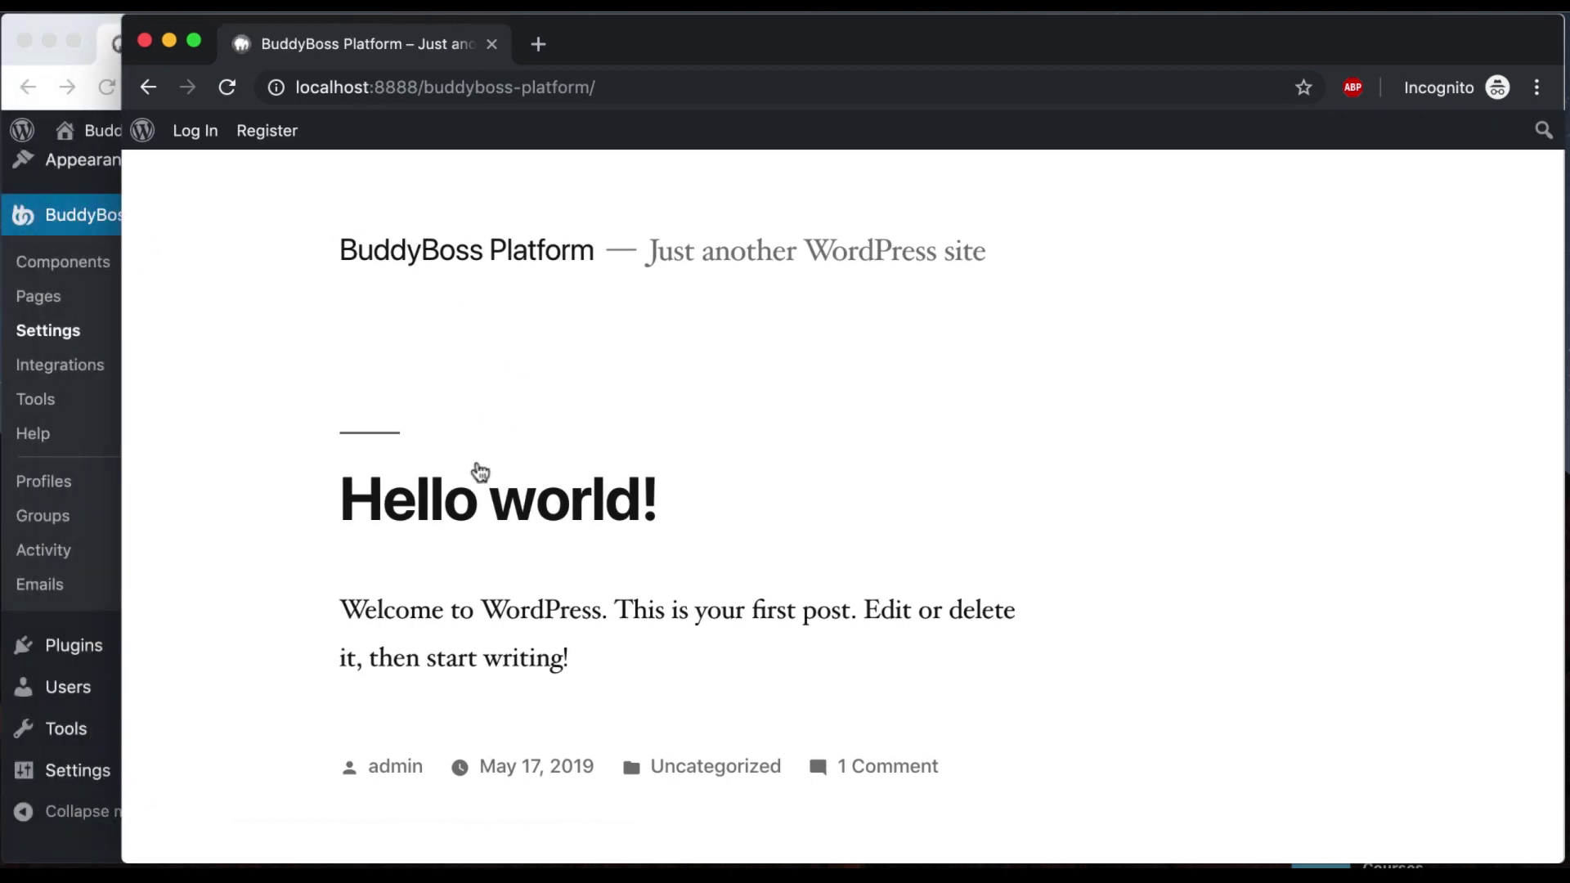
scroll(976, 544, down, 5)
click(85, 431)
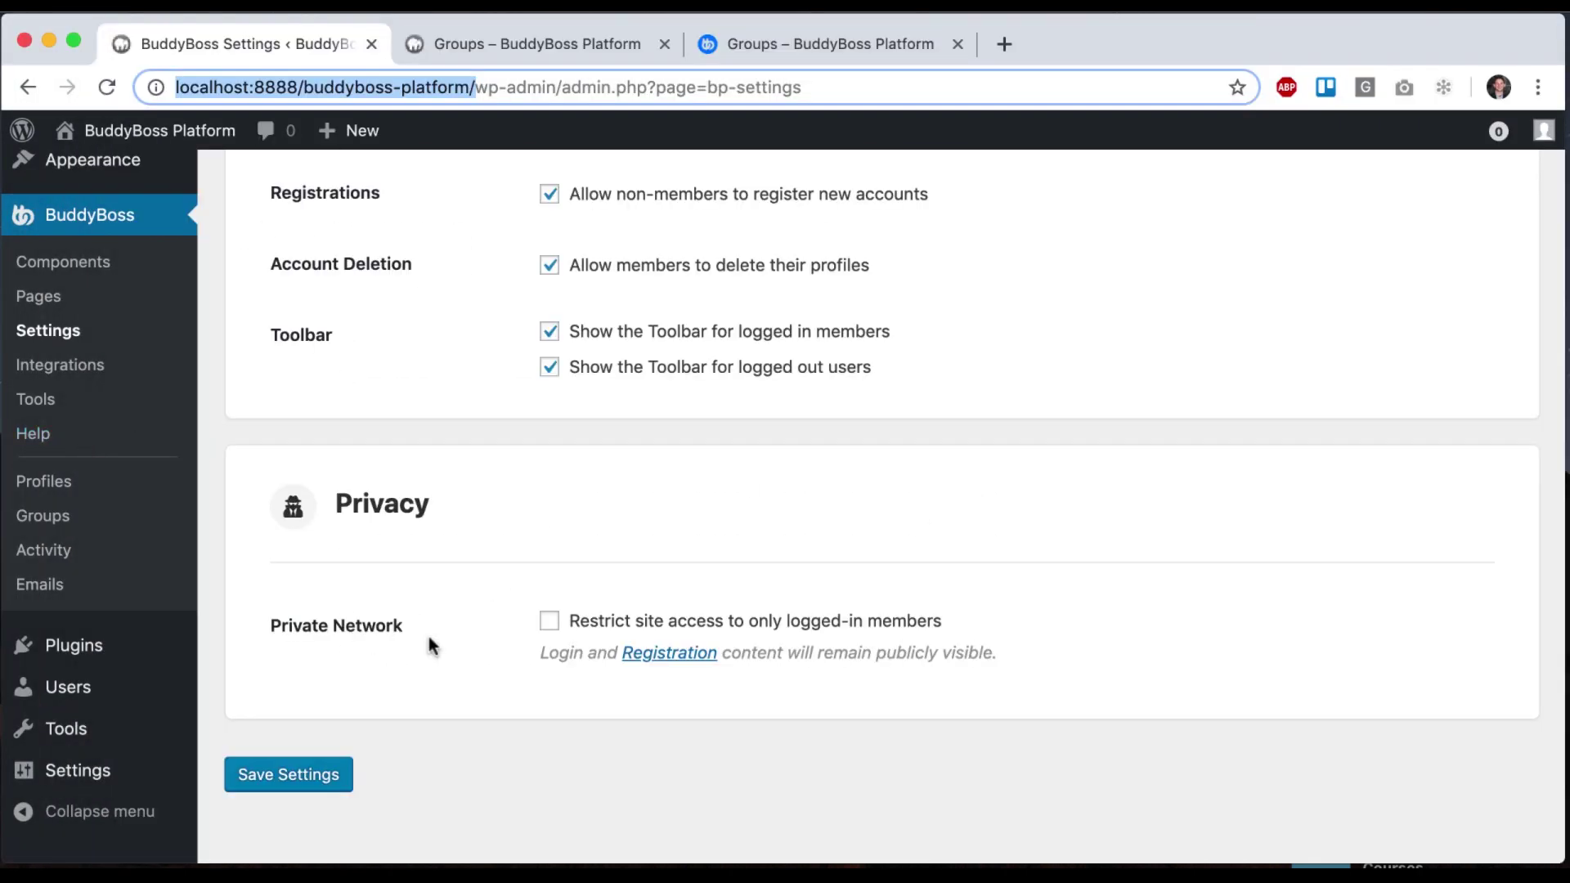
click(607, 626)
click(325, 774)
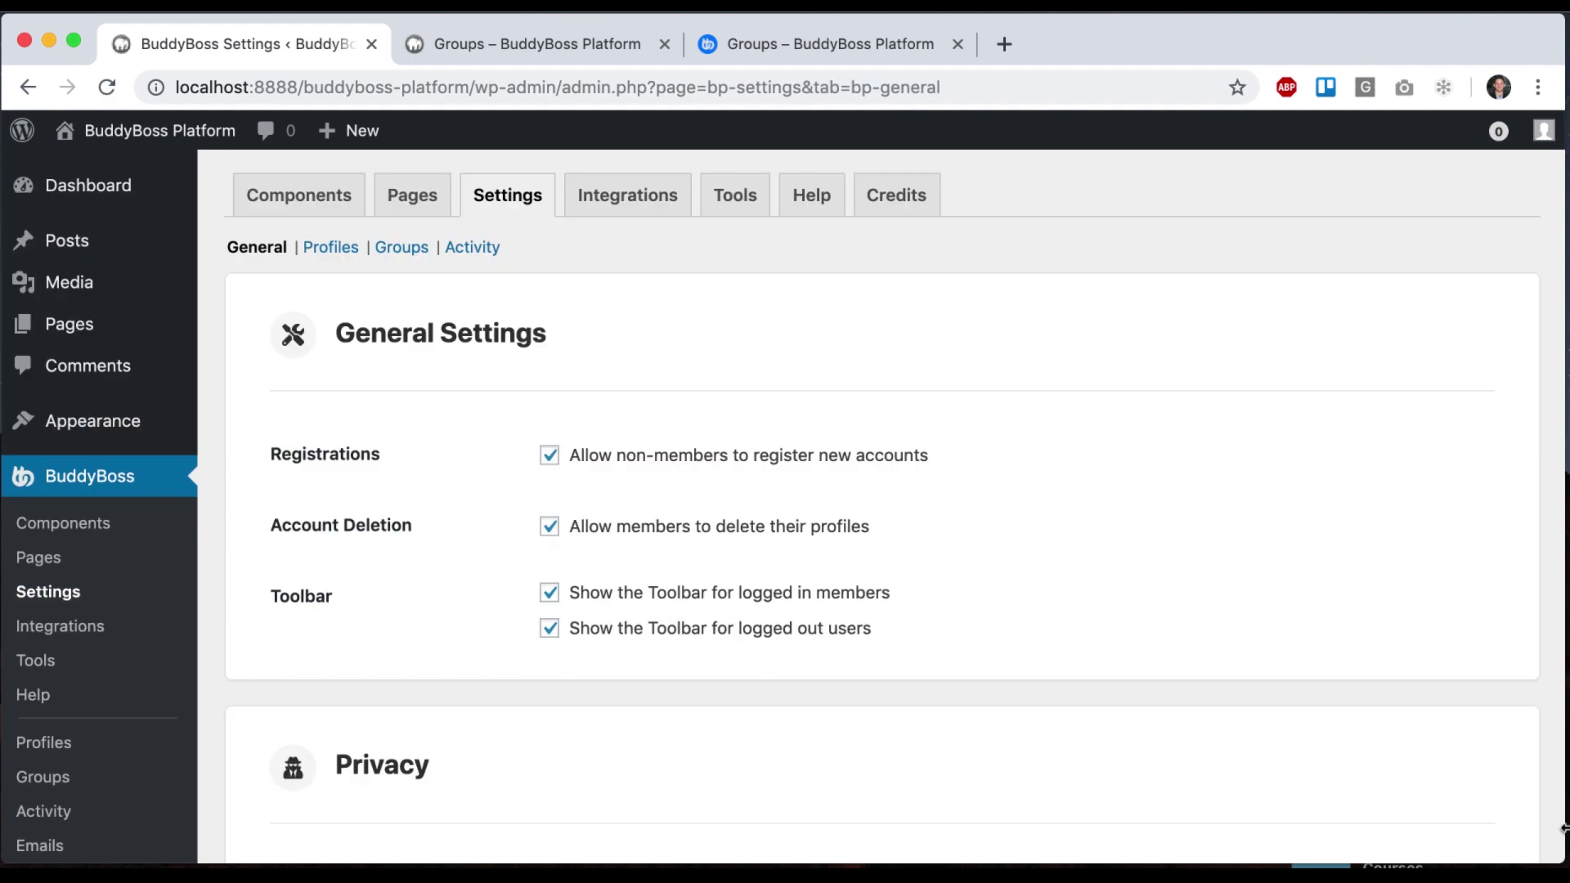
Reload the site logged out to see the login screen and registration page, then close the incognito window.
key(super+grave)
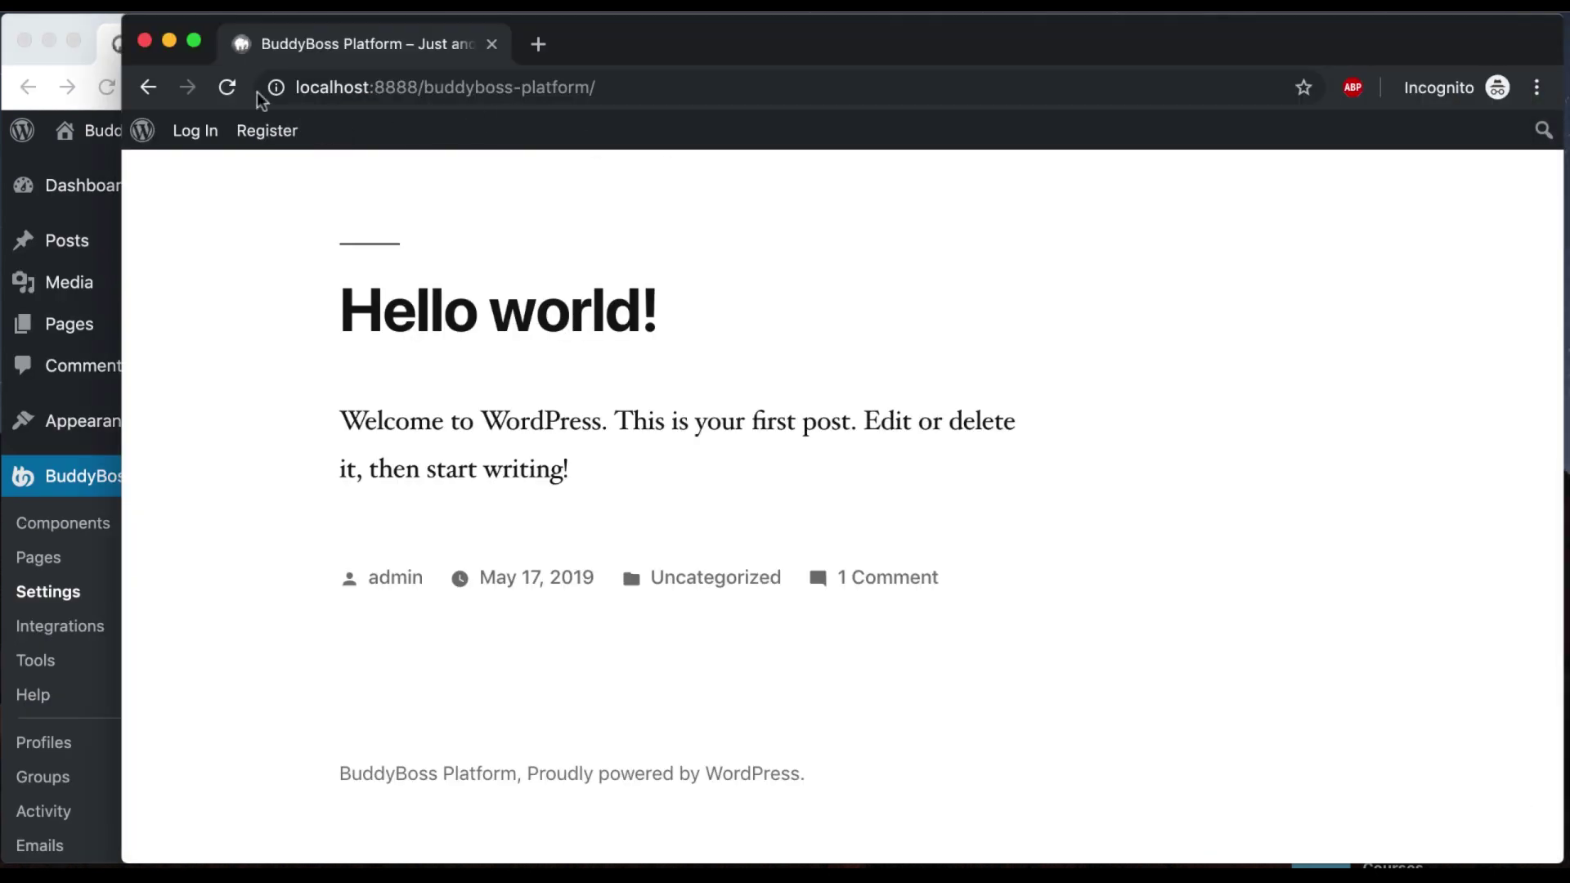
click(228, 88)
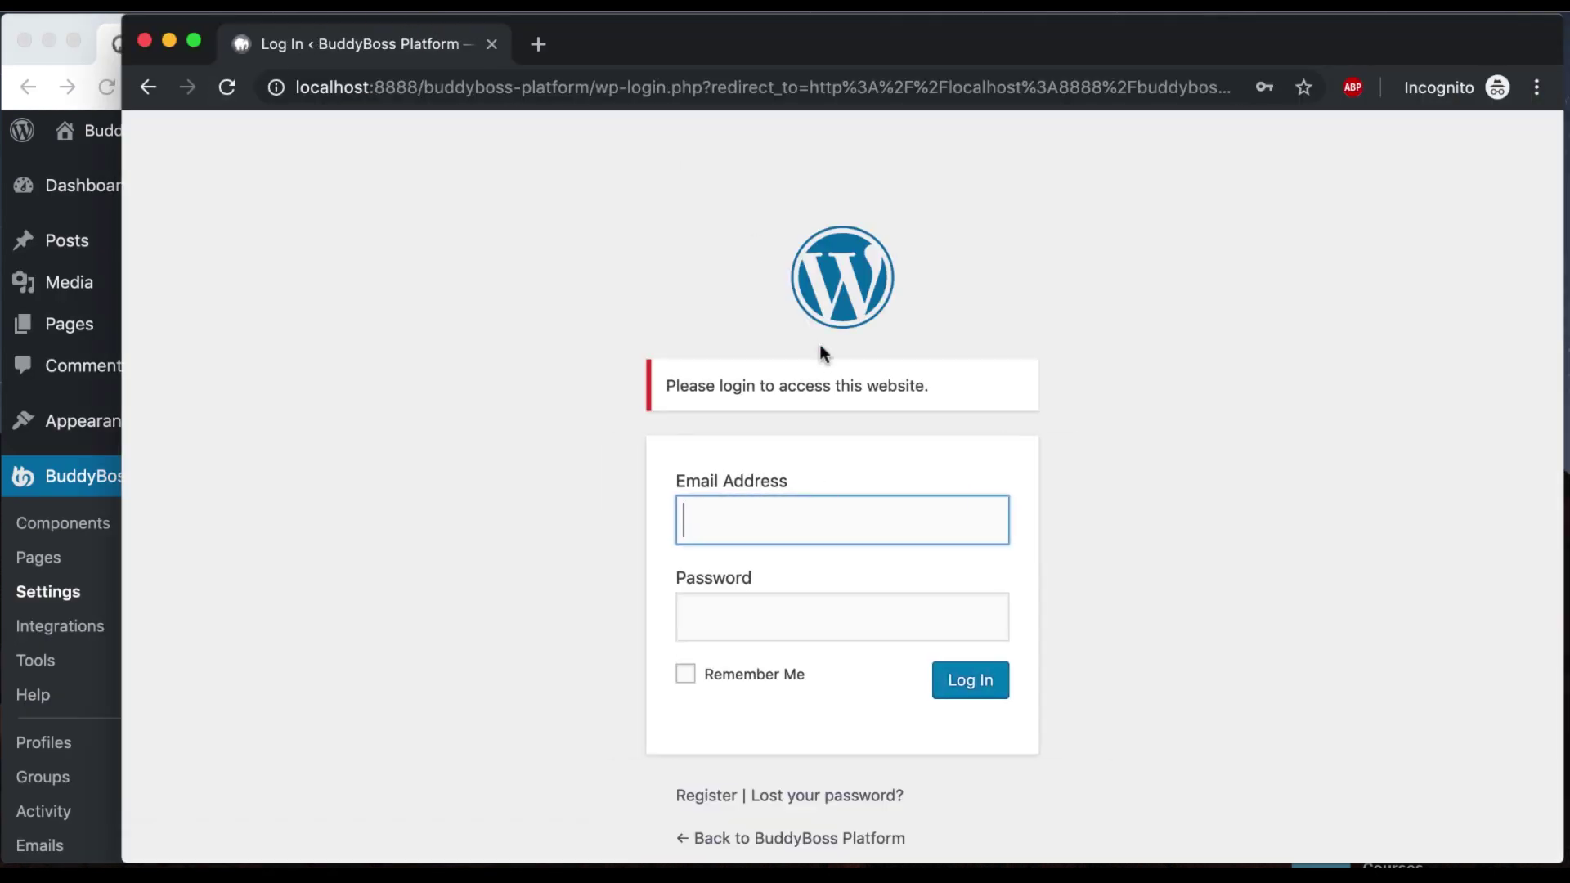
click(703, 793)
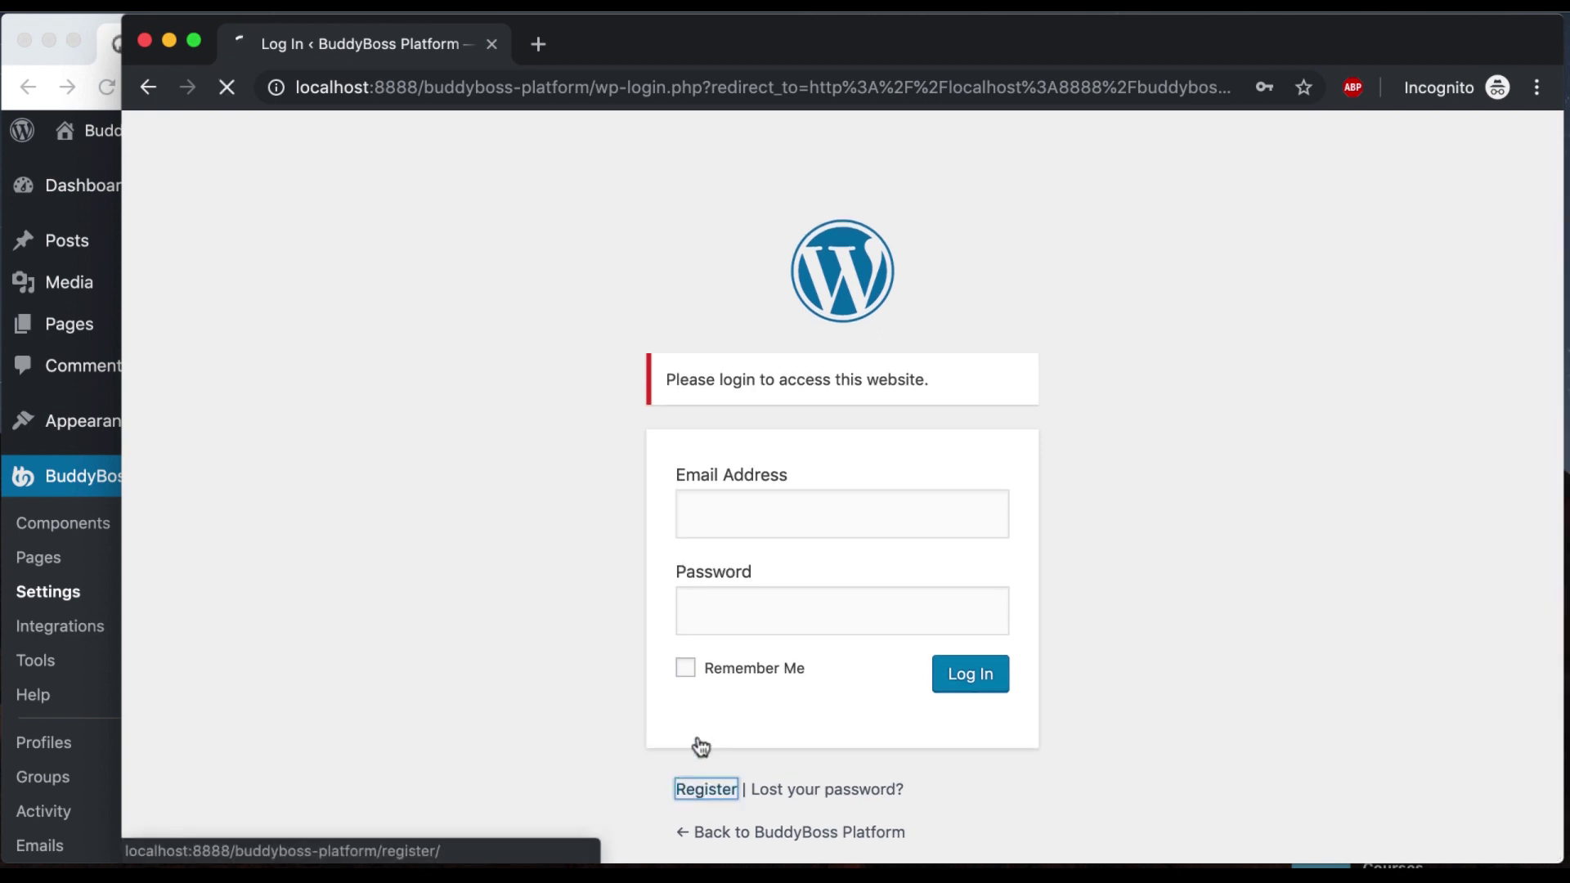
scroll(396, 777, down, 5)
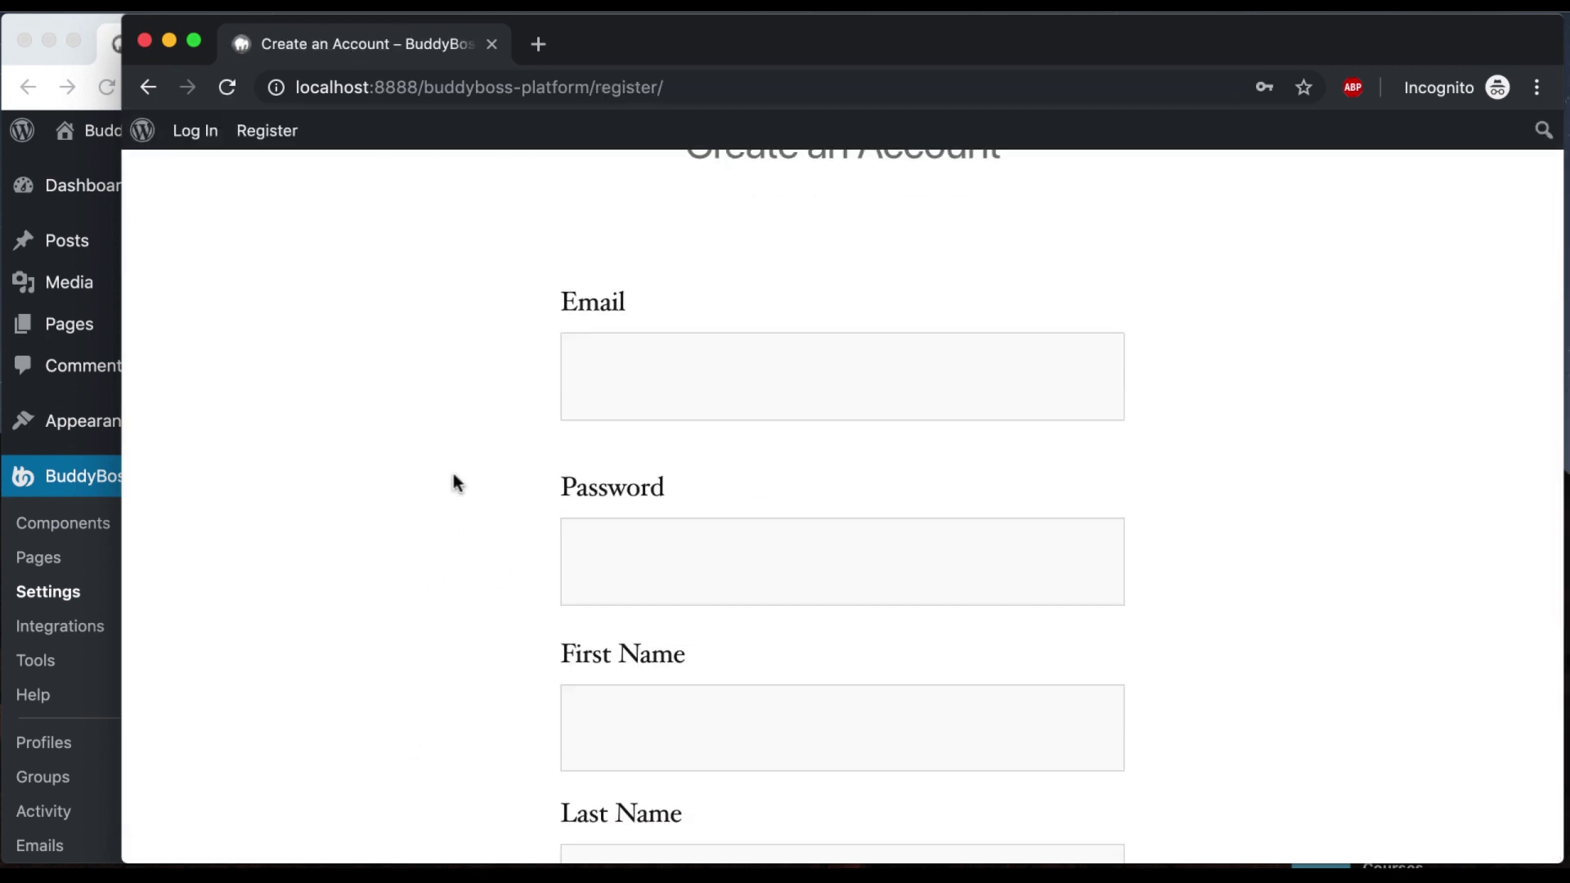
click(144, 40)
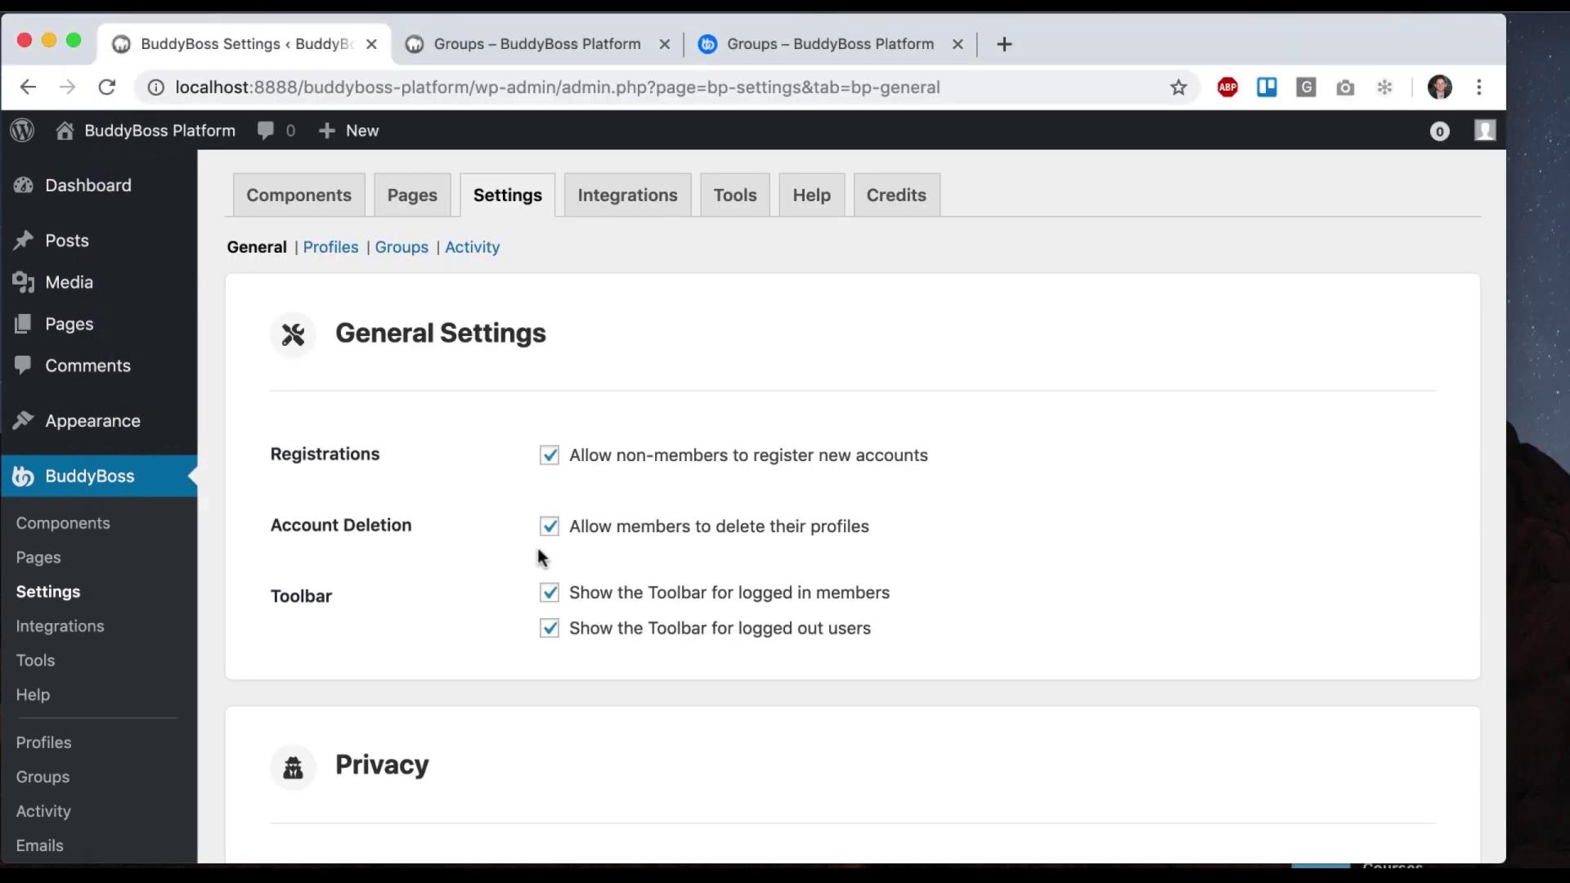
Uncheck 'Restrict site access to only logged-in members' and save the privacy settings.
scroll(572, 556, down, 4)
click(654, 699)
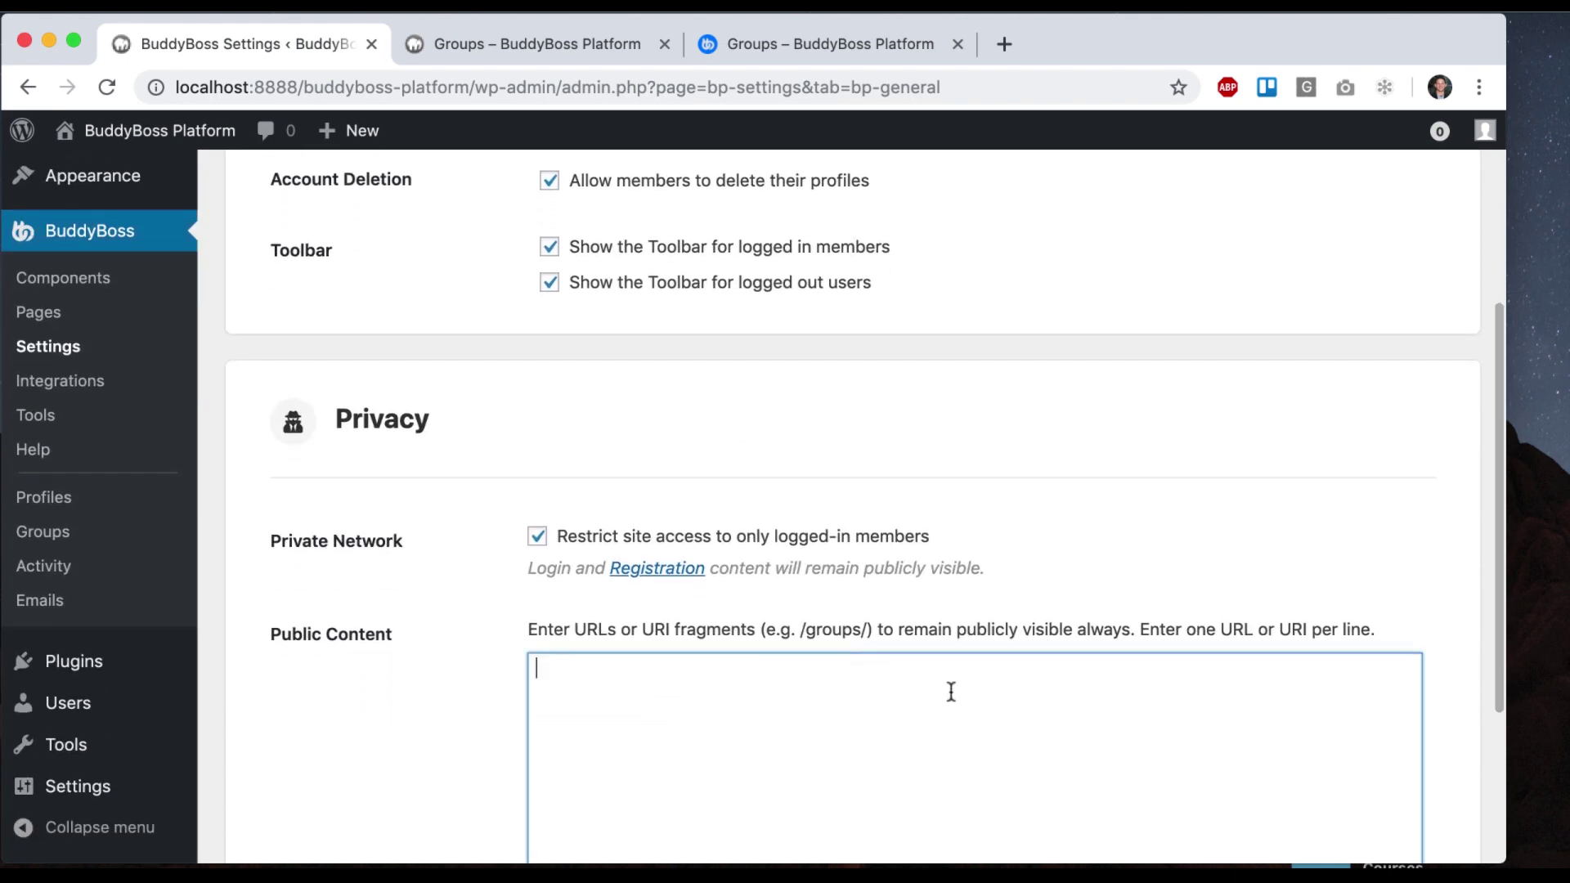
scroll(1063, 654, down, 1)
click(539, 458)
scroll(466, 636, down, 1)
scroll(466, 646, down, 2)
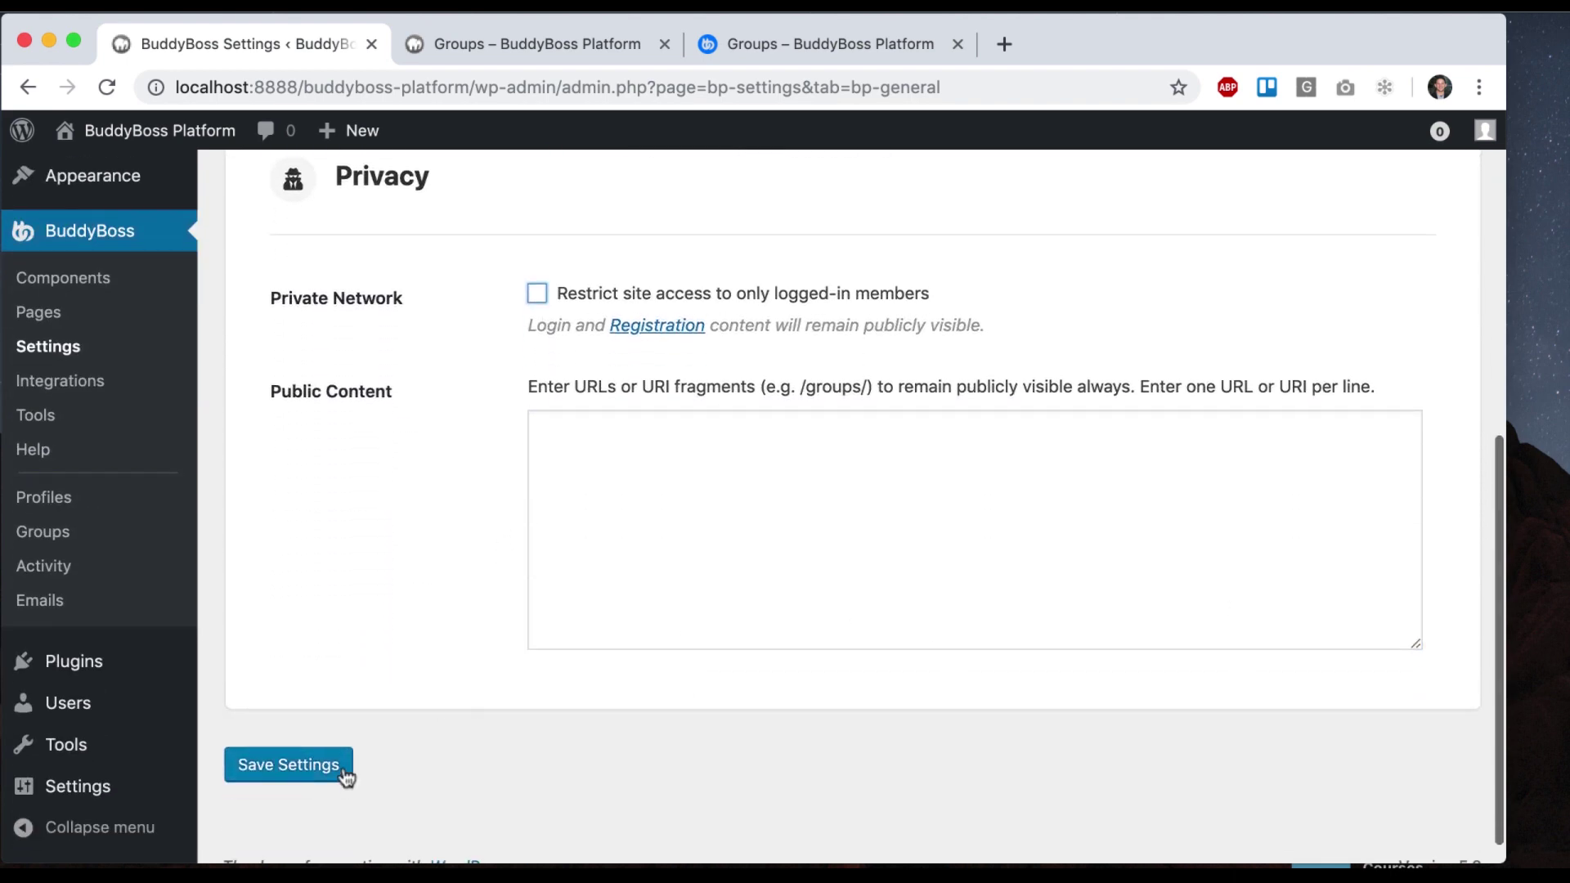
click(341, 777)
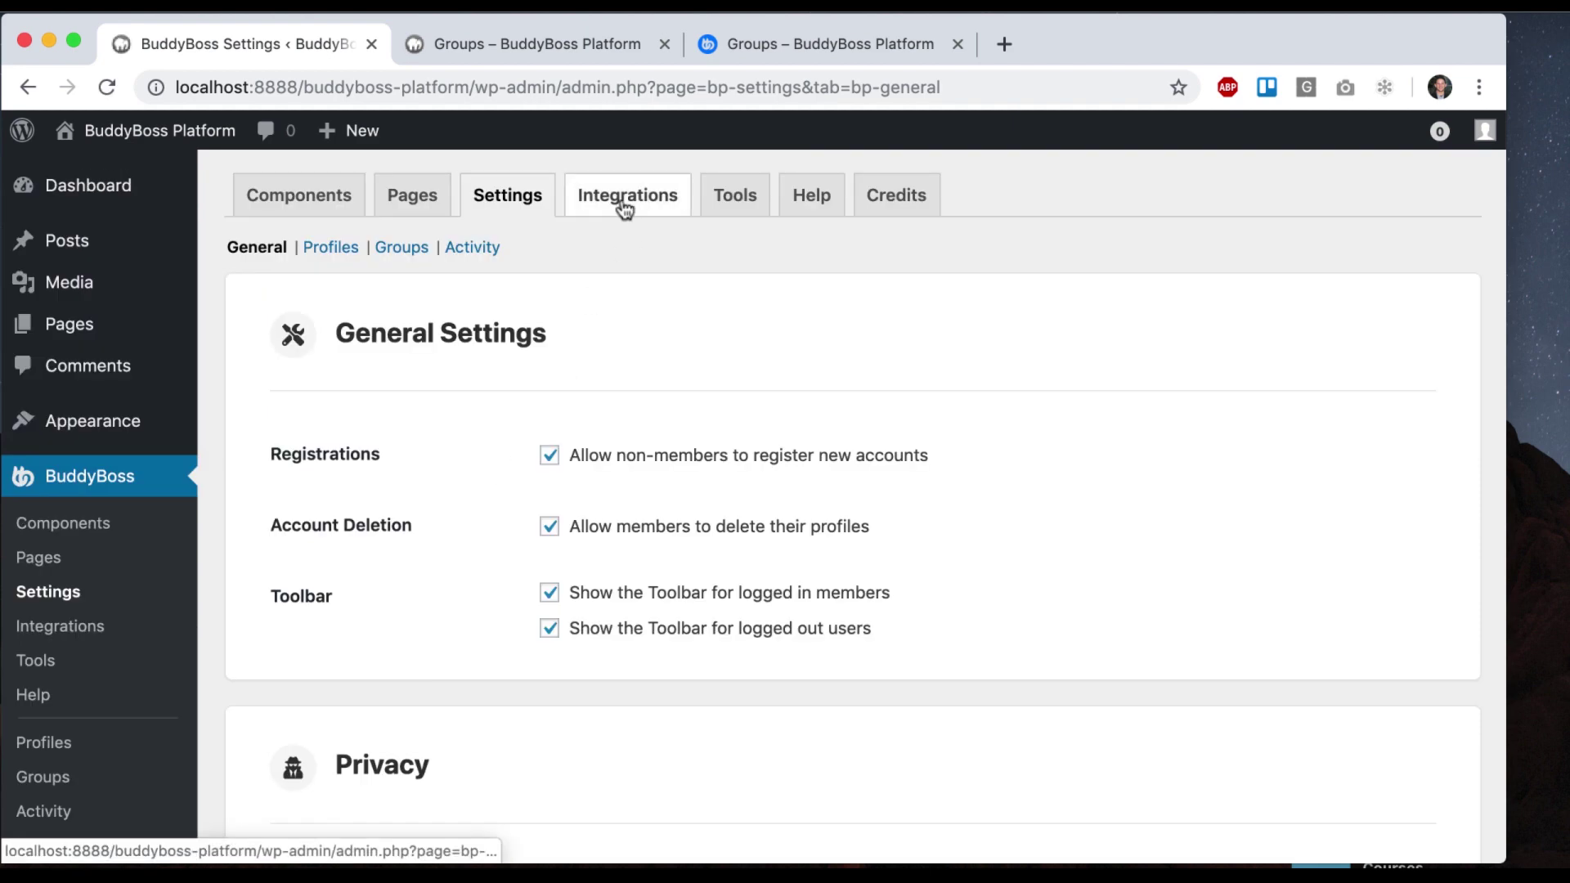
Review the AppBoss and LearnDash integration panels, then move on to the Repair Community tools.
click(628, 211)
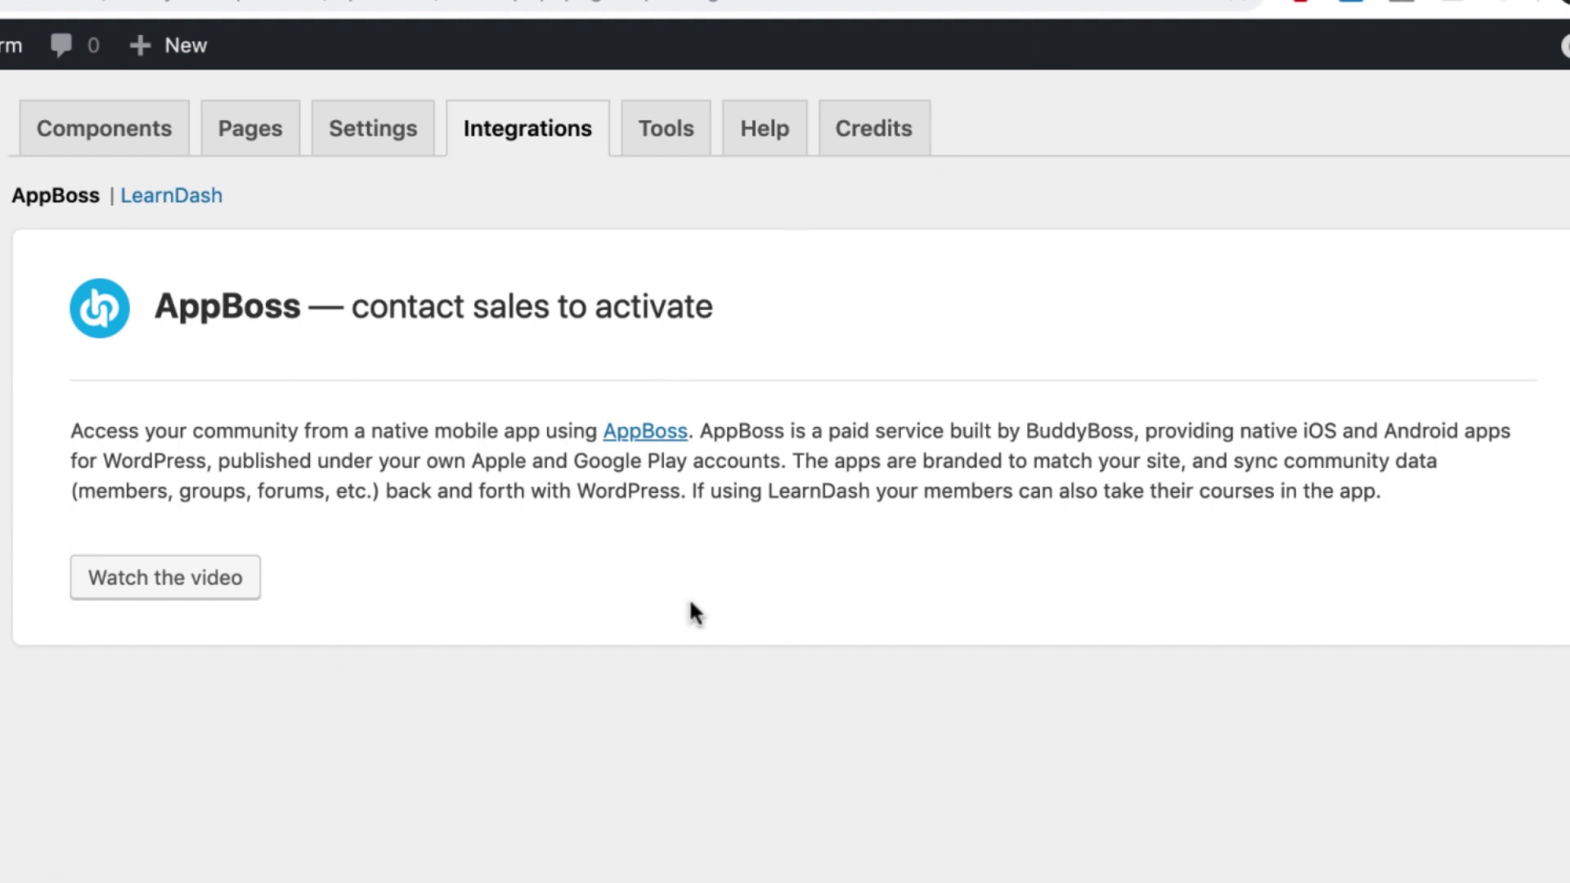
click(159, 198)
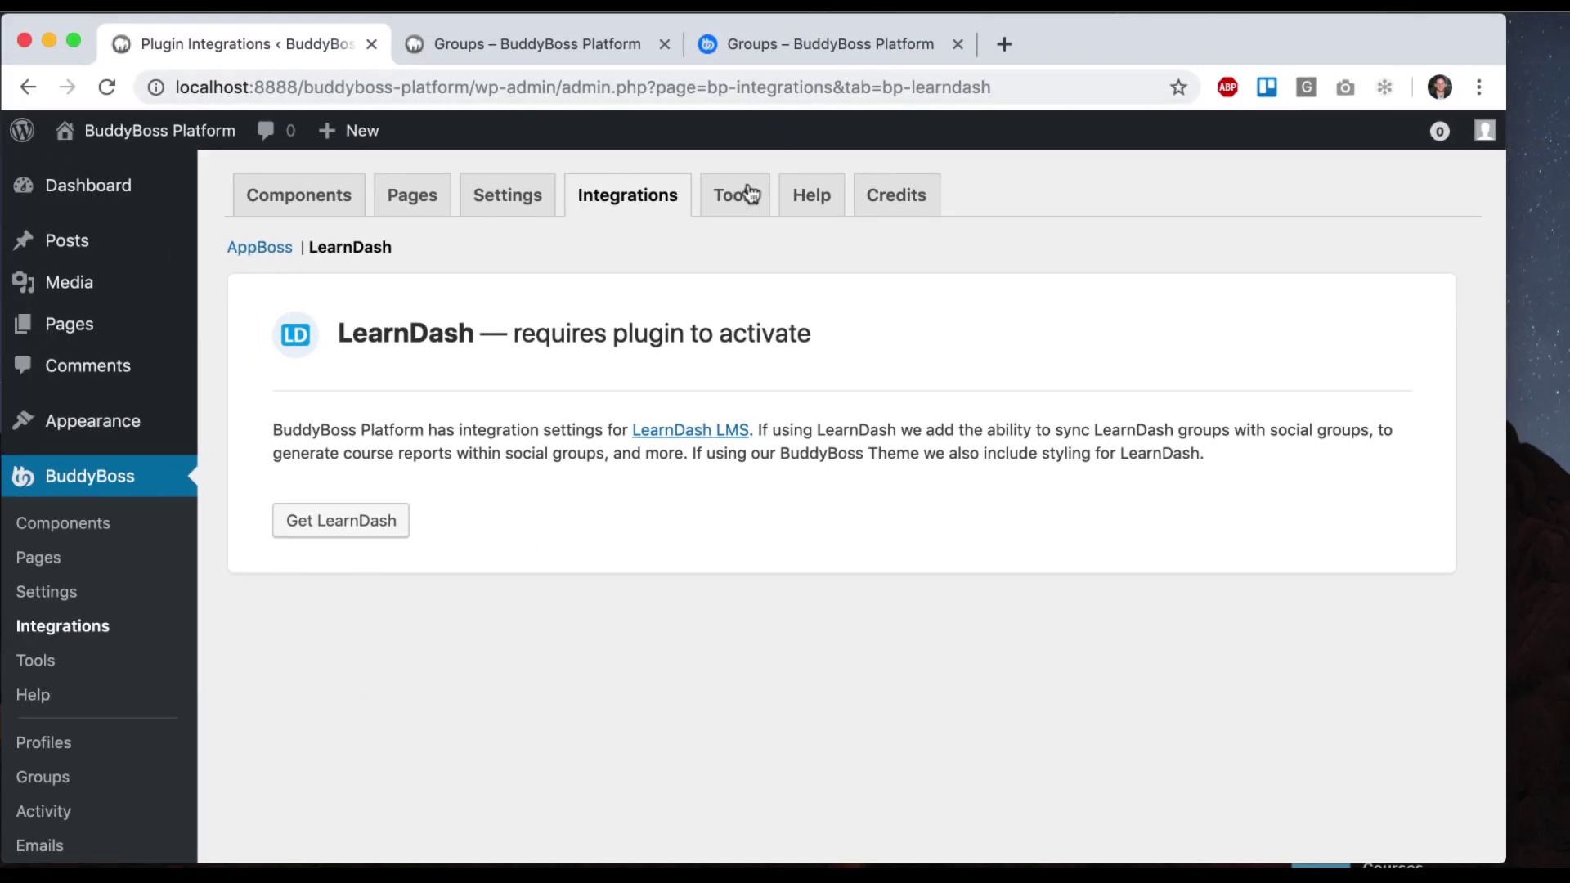
click(675, 140)
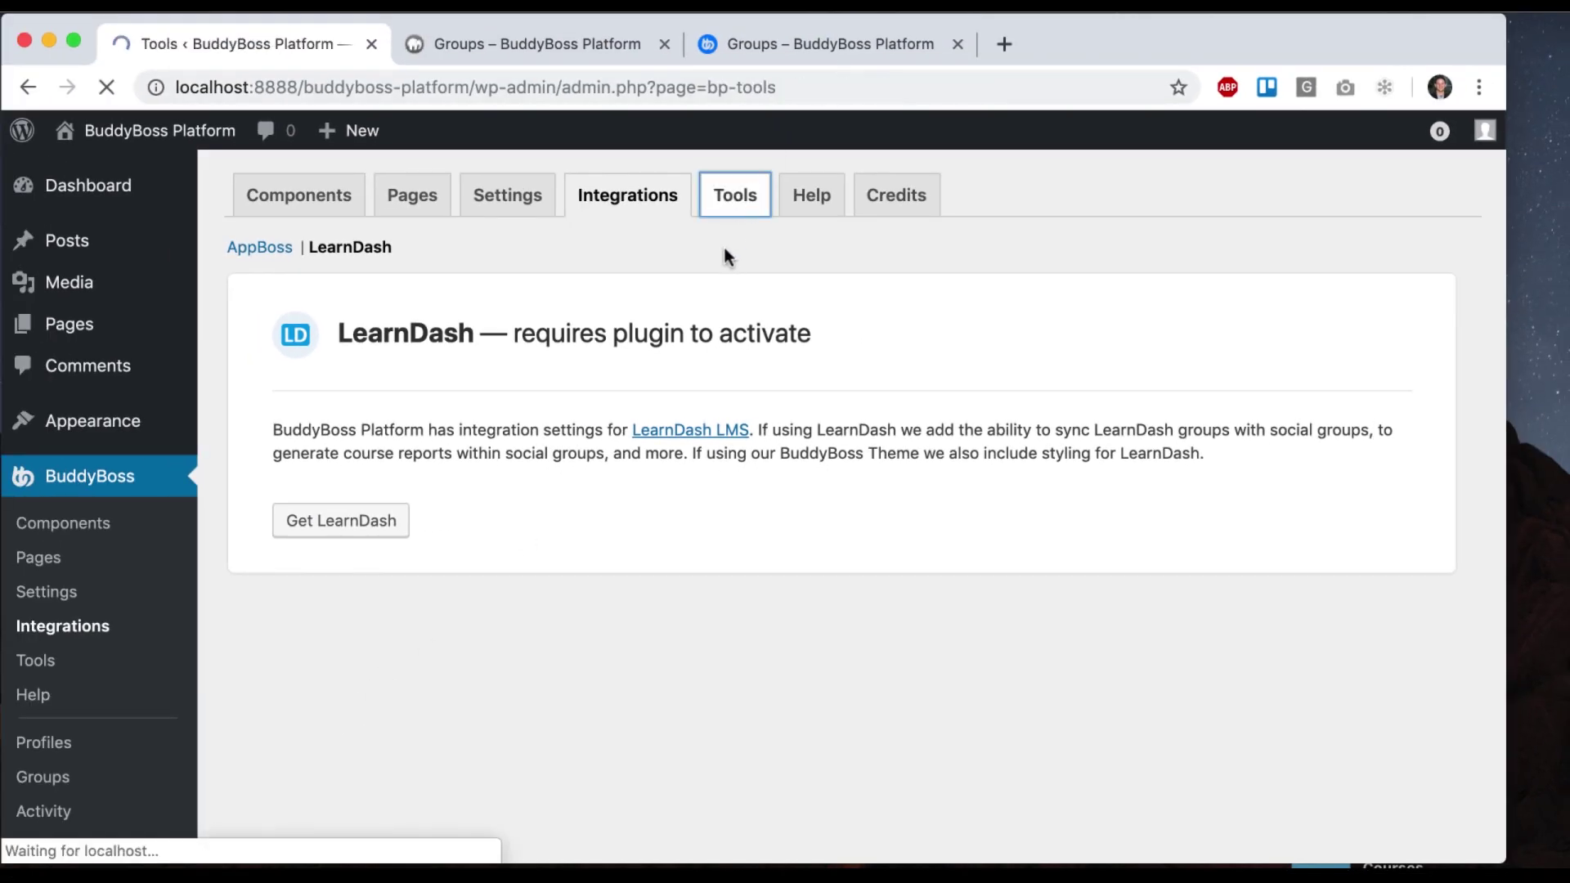
Scroll through the Repair Community tool options, then view the BuddyBoss Help documentation.
scroll(713, 310, down, 1)
scroll(713, 321, up, 1)
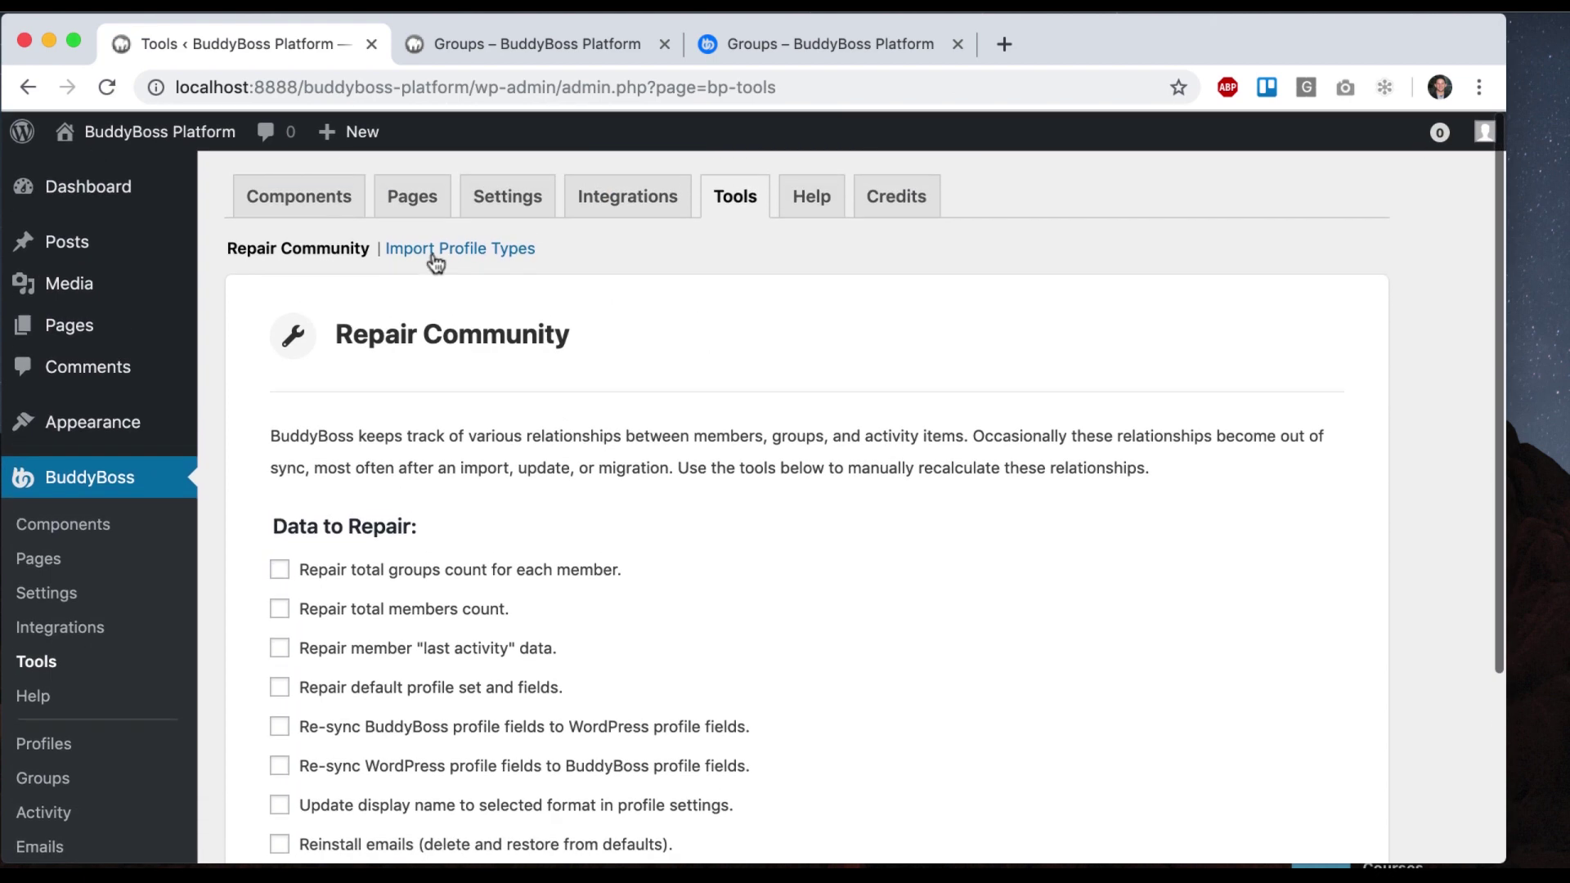
scroll(720, 491, down, 1)
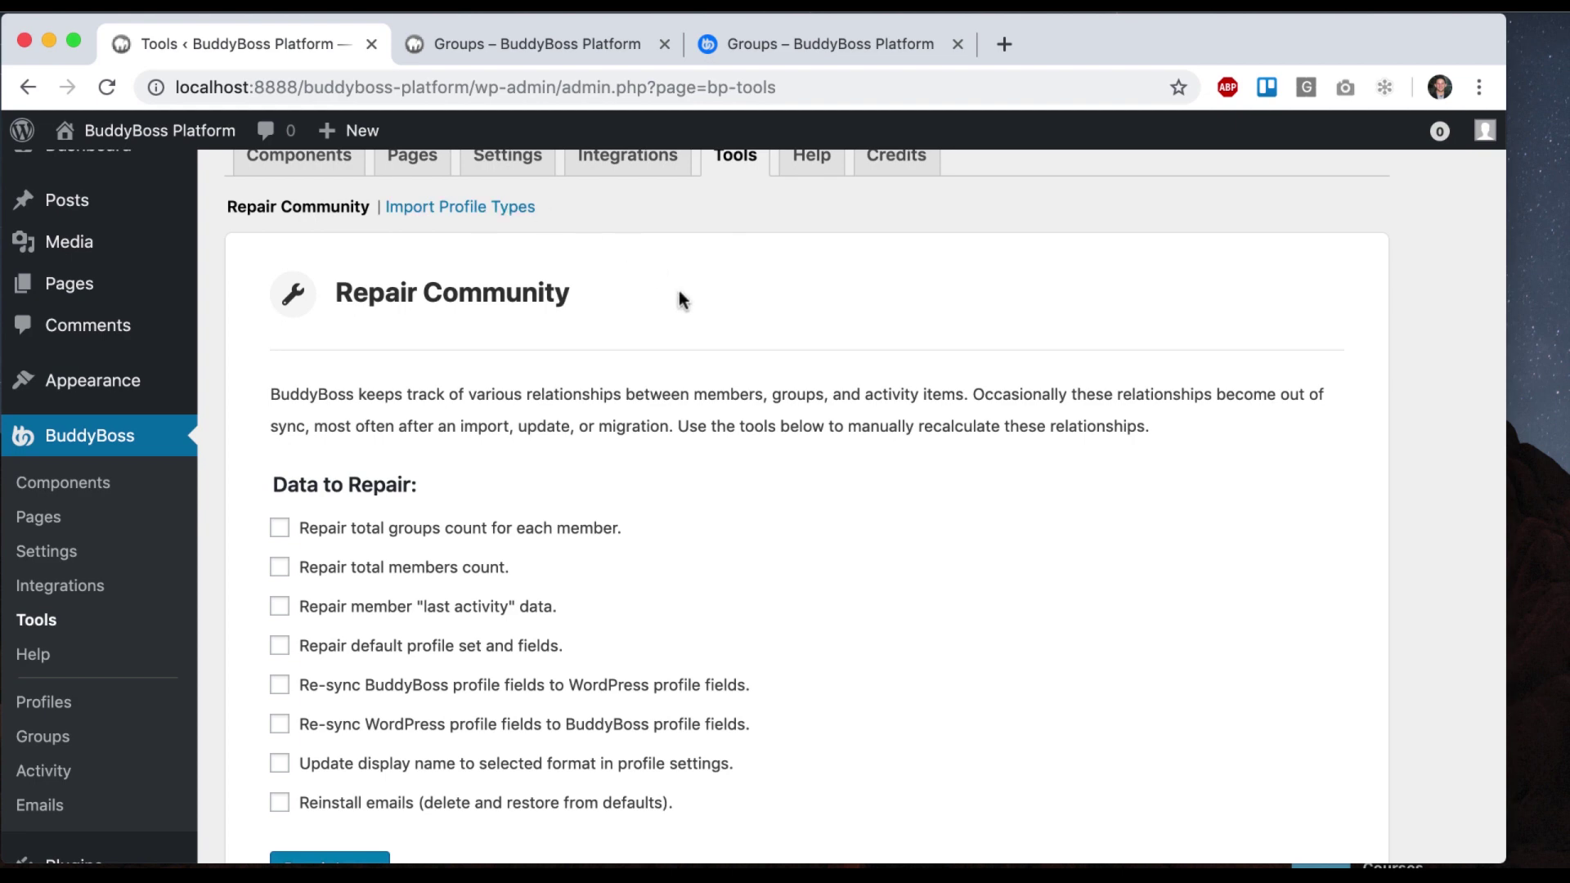
scroll(679, 293, down, 2)
scroll(812, 280, down, 2)
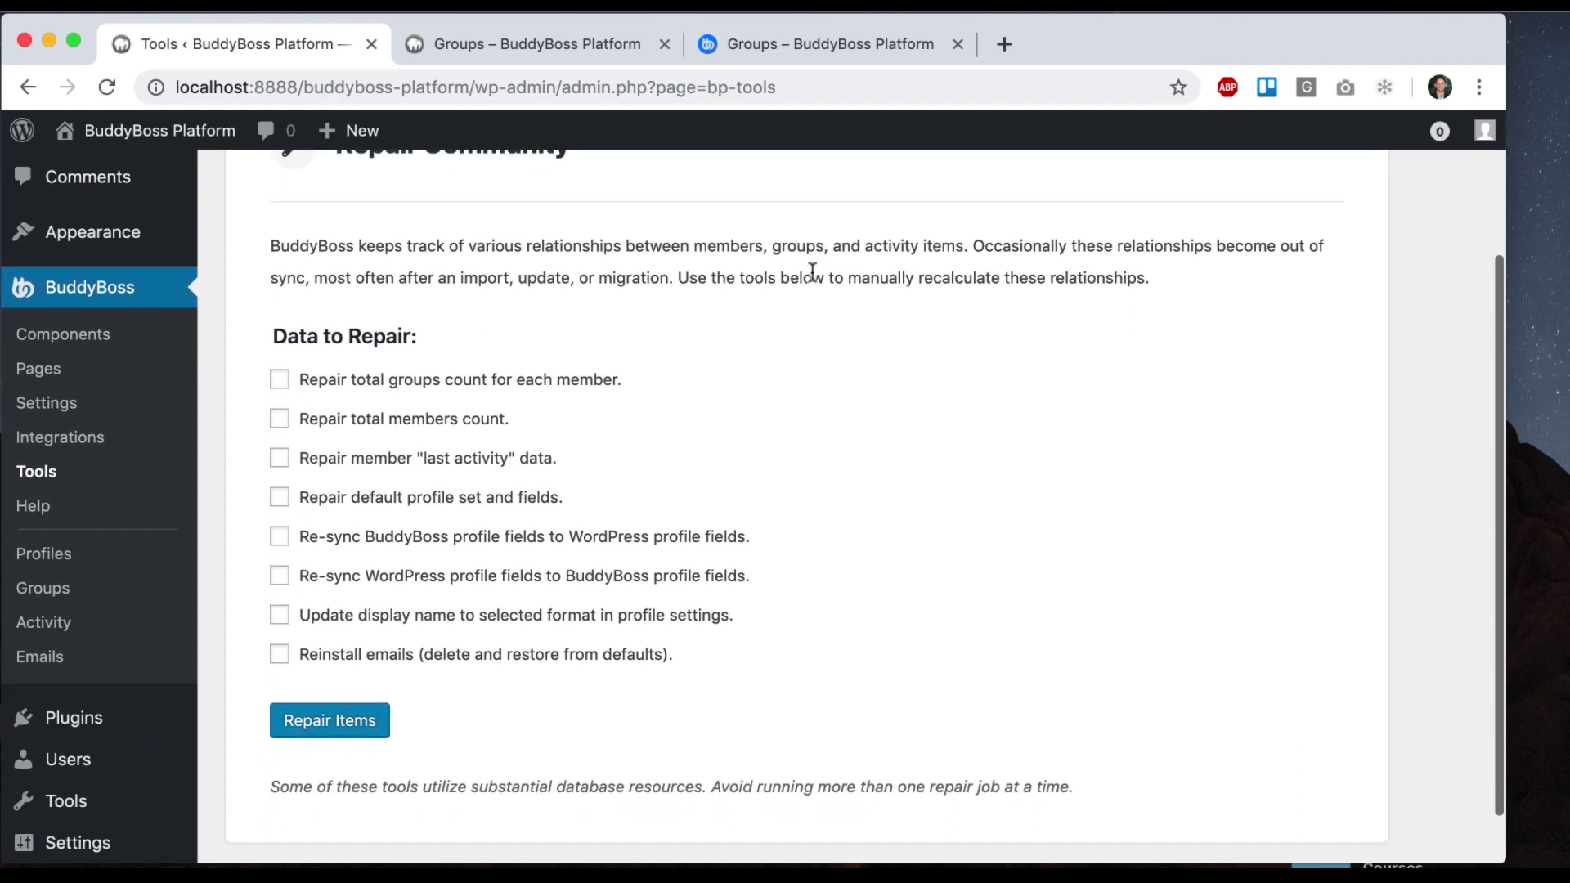
scroll(812, 280, up, 5)
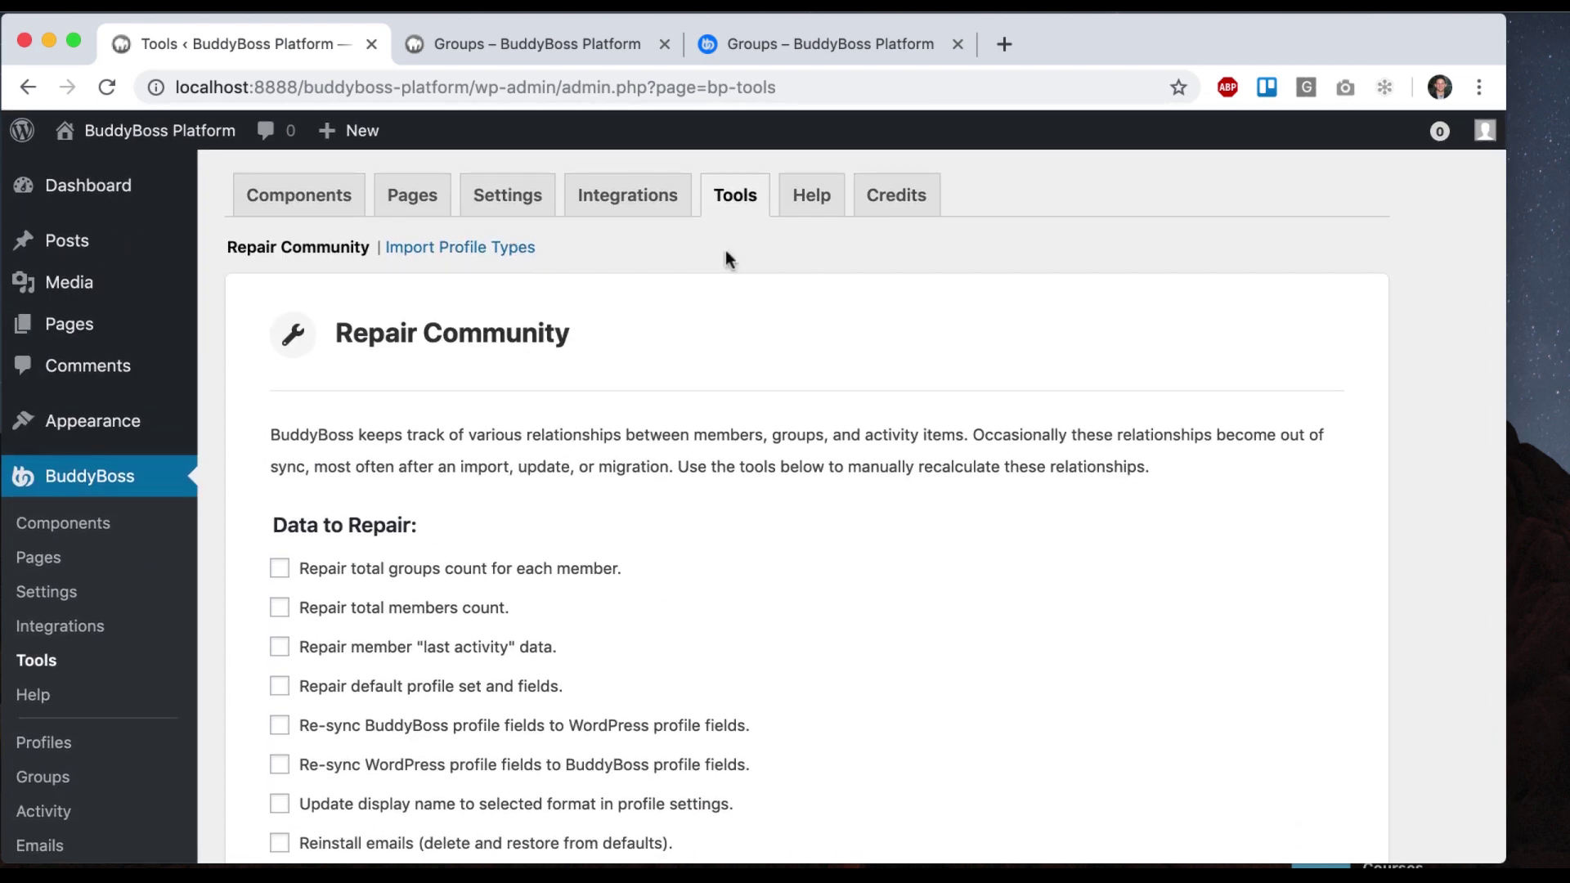
click(808, 211)
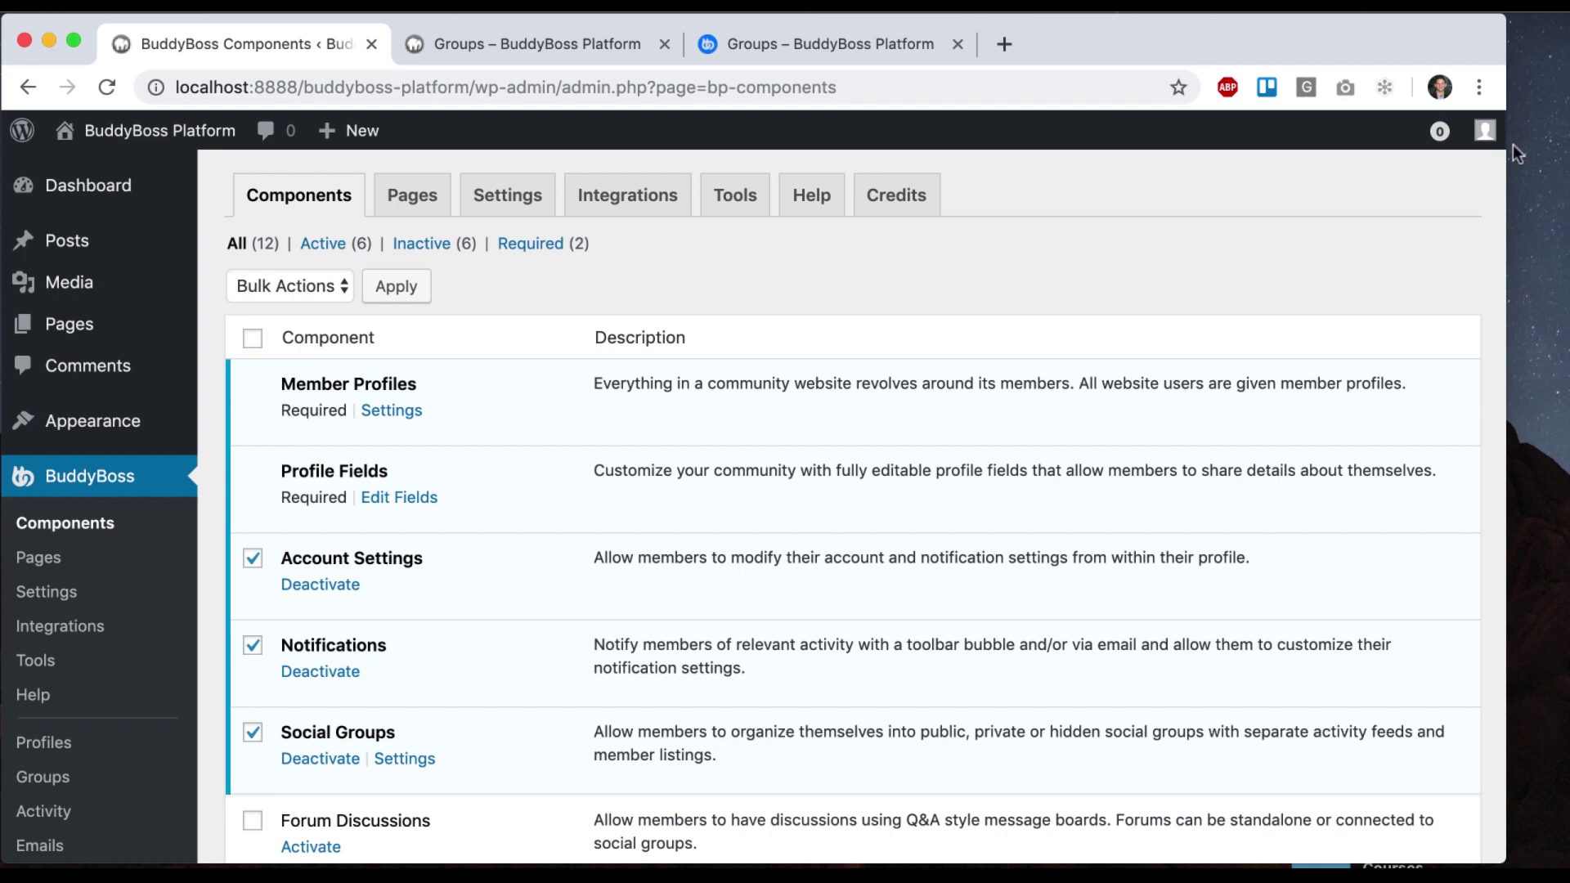
Widen the browser window to the screen edge and scroll the Components list down to Forum Discussions.
drag(1509, 144, 1567, 144)
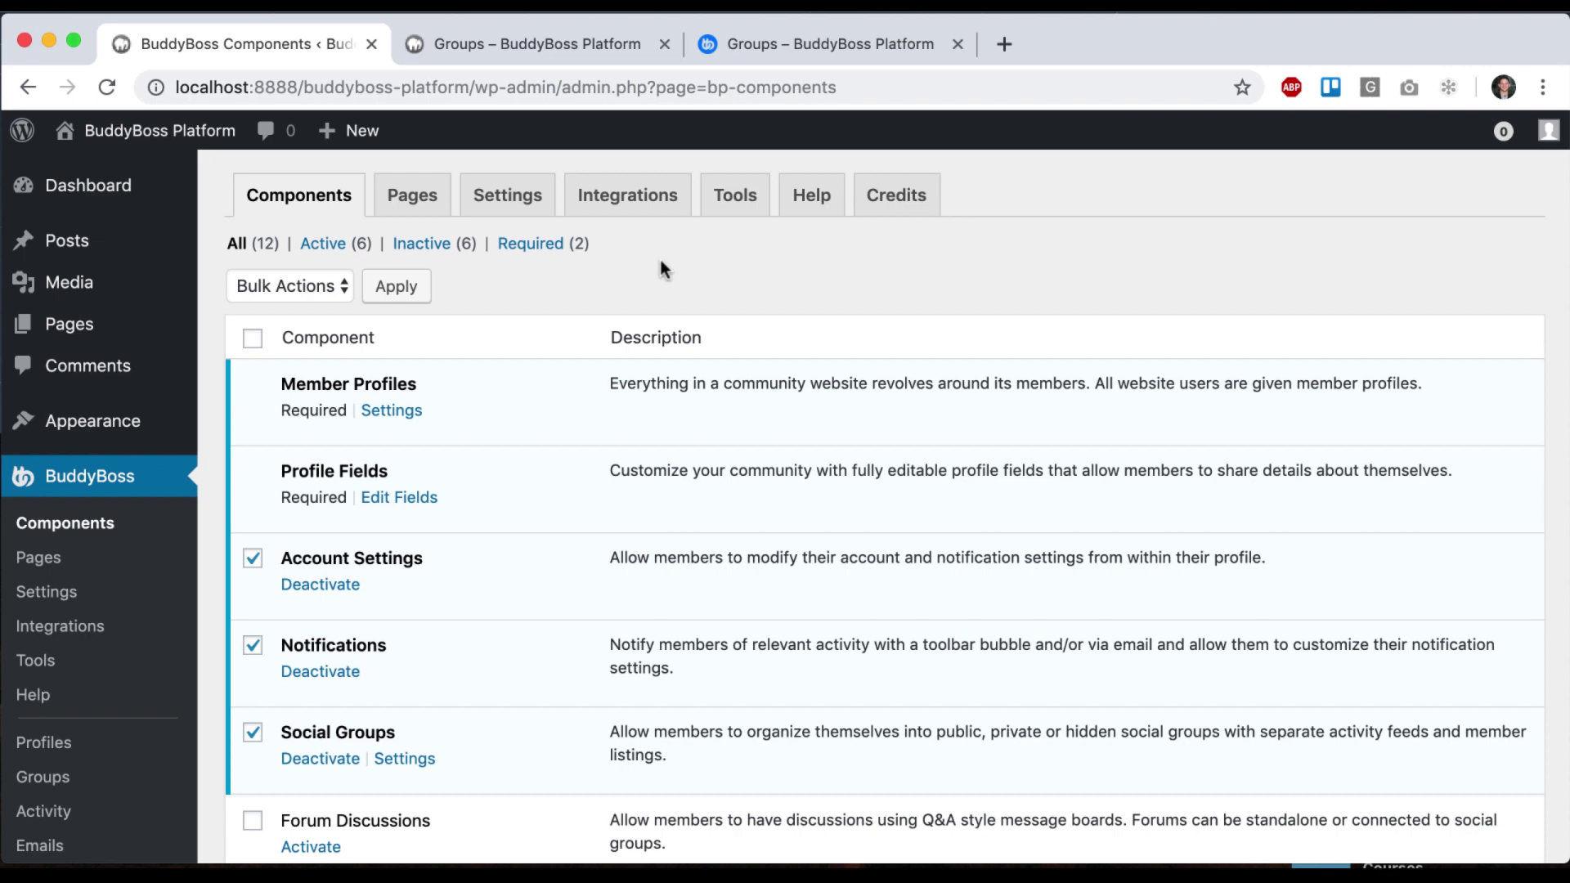
scroll(660, 261, down, 3)
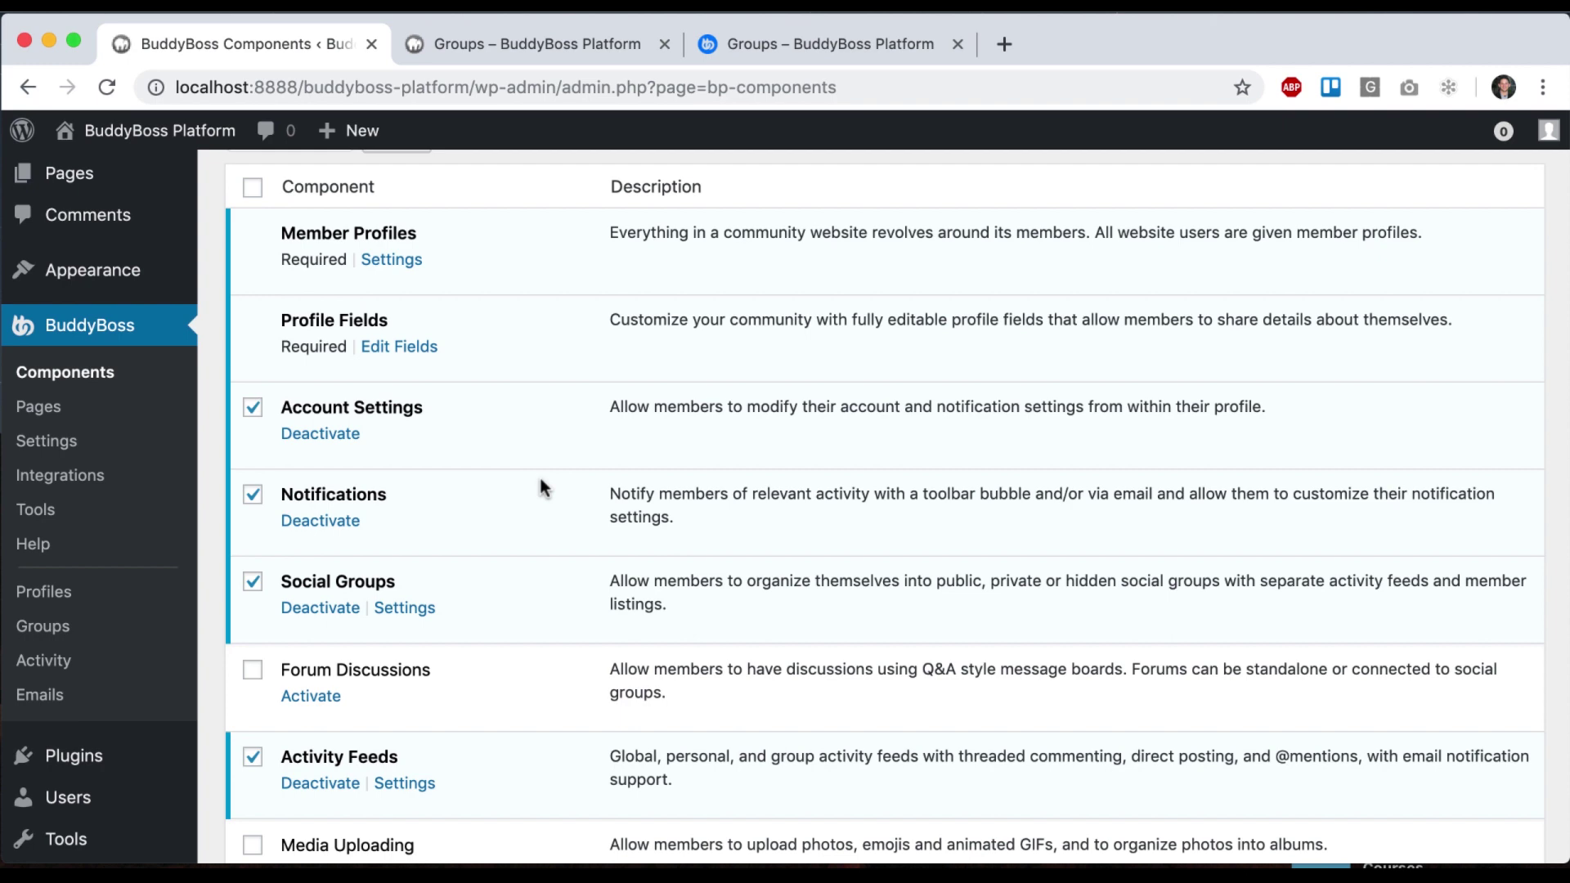
scroll(540, 489, down, 3)
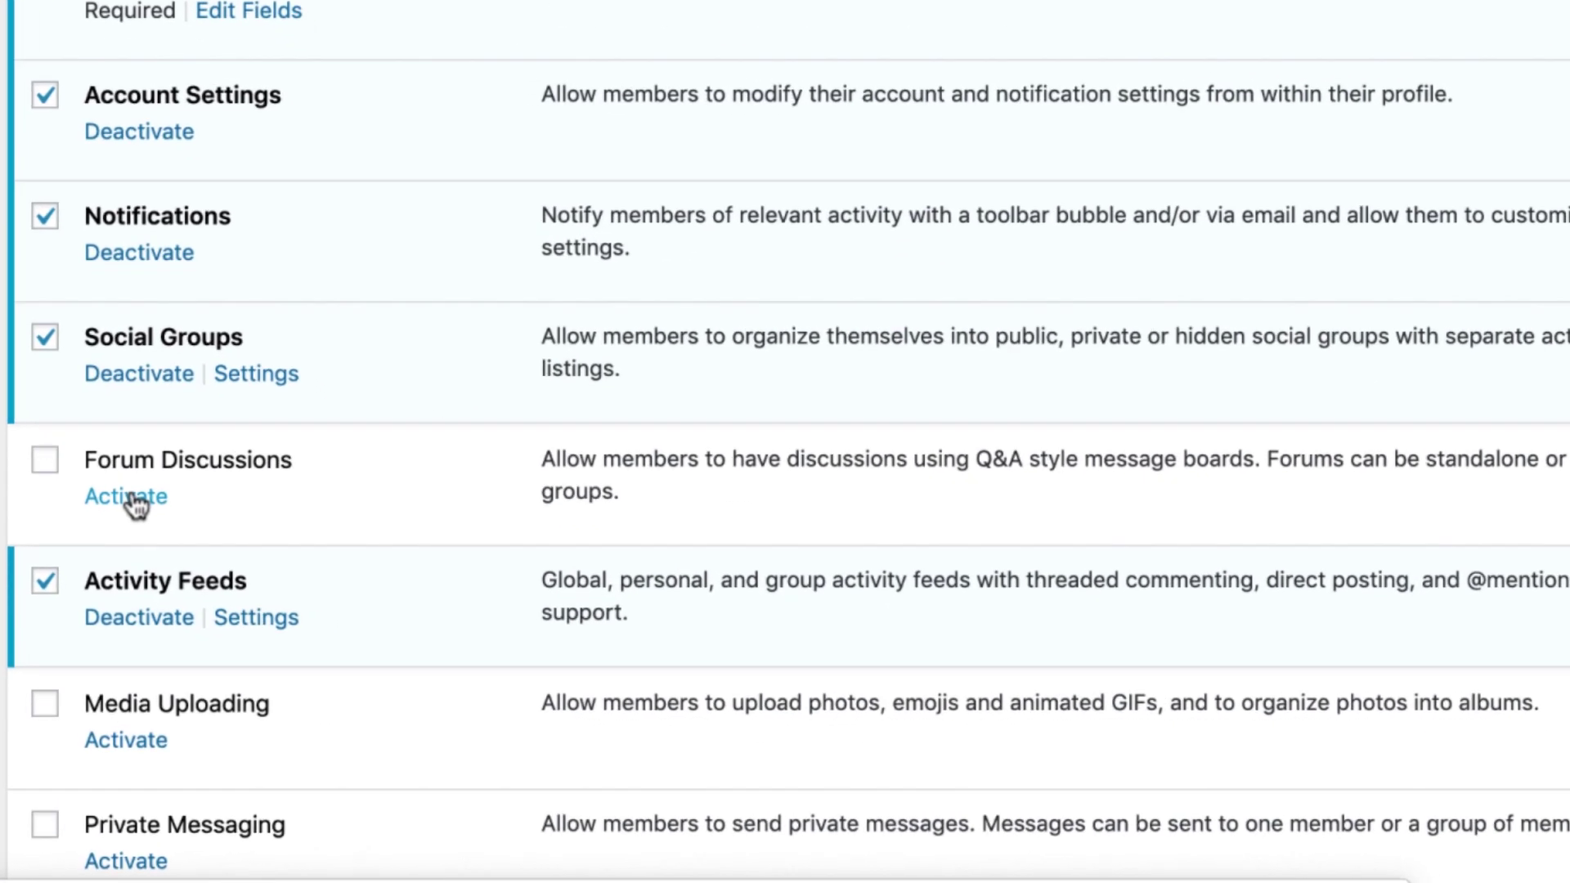
Activate the Forum Discussions component and view its Forums list, which shows 0 forums.
click(317, 564)
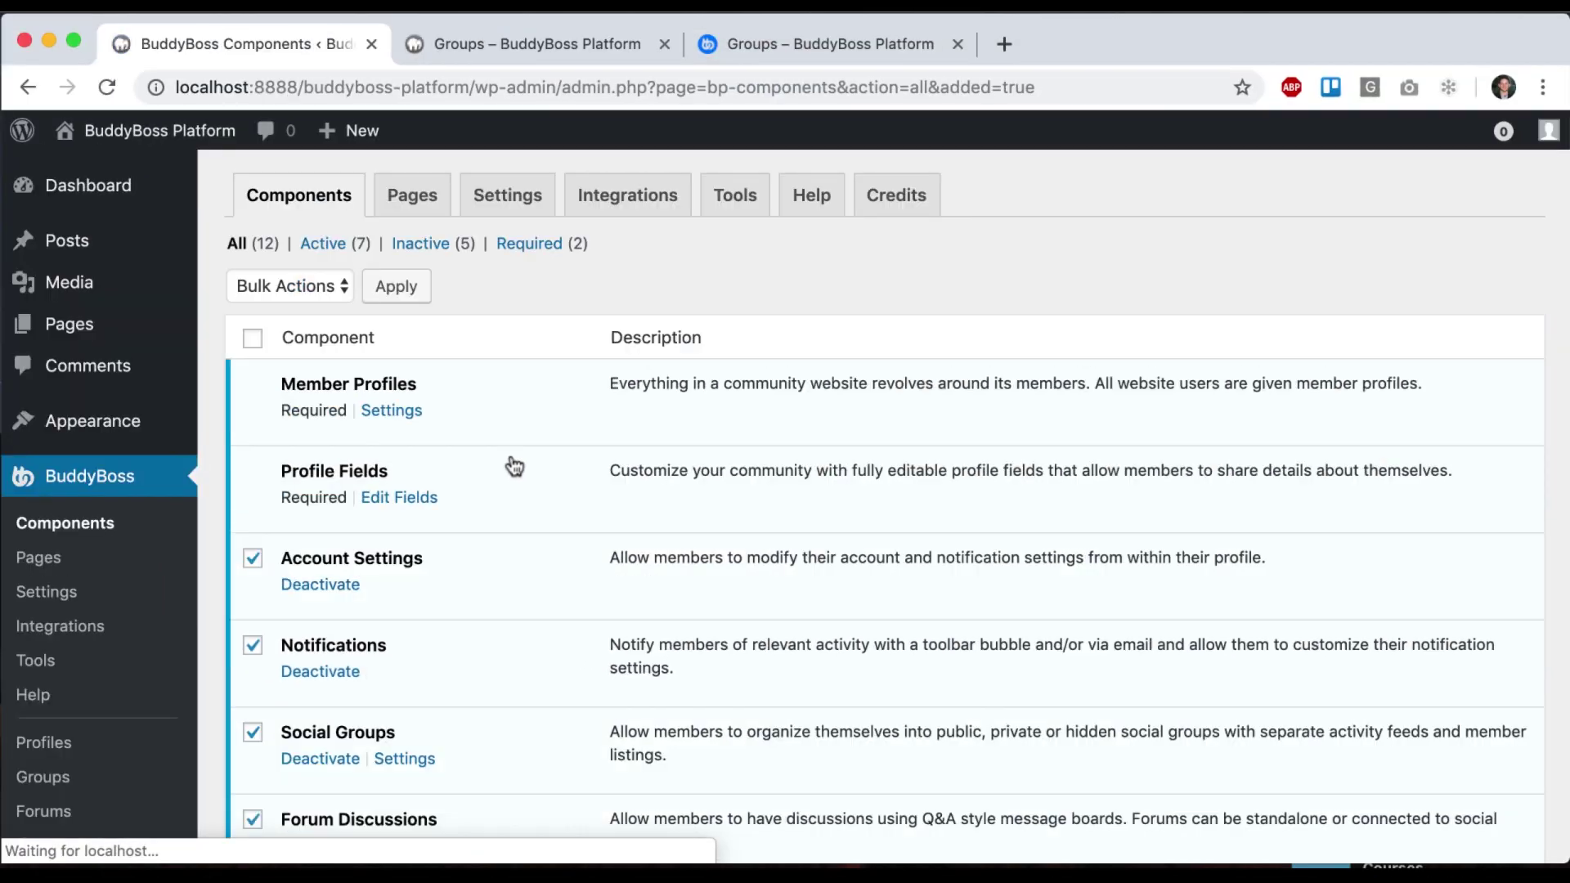
scroll(409, 363, down, 8)
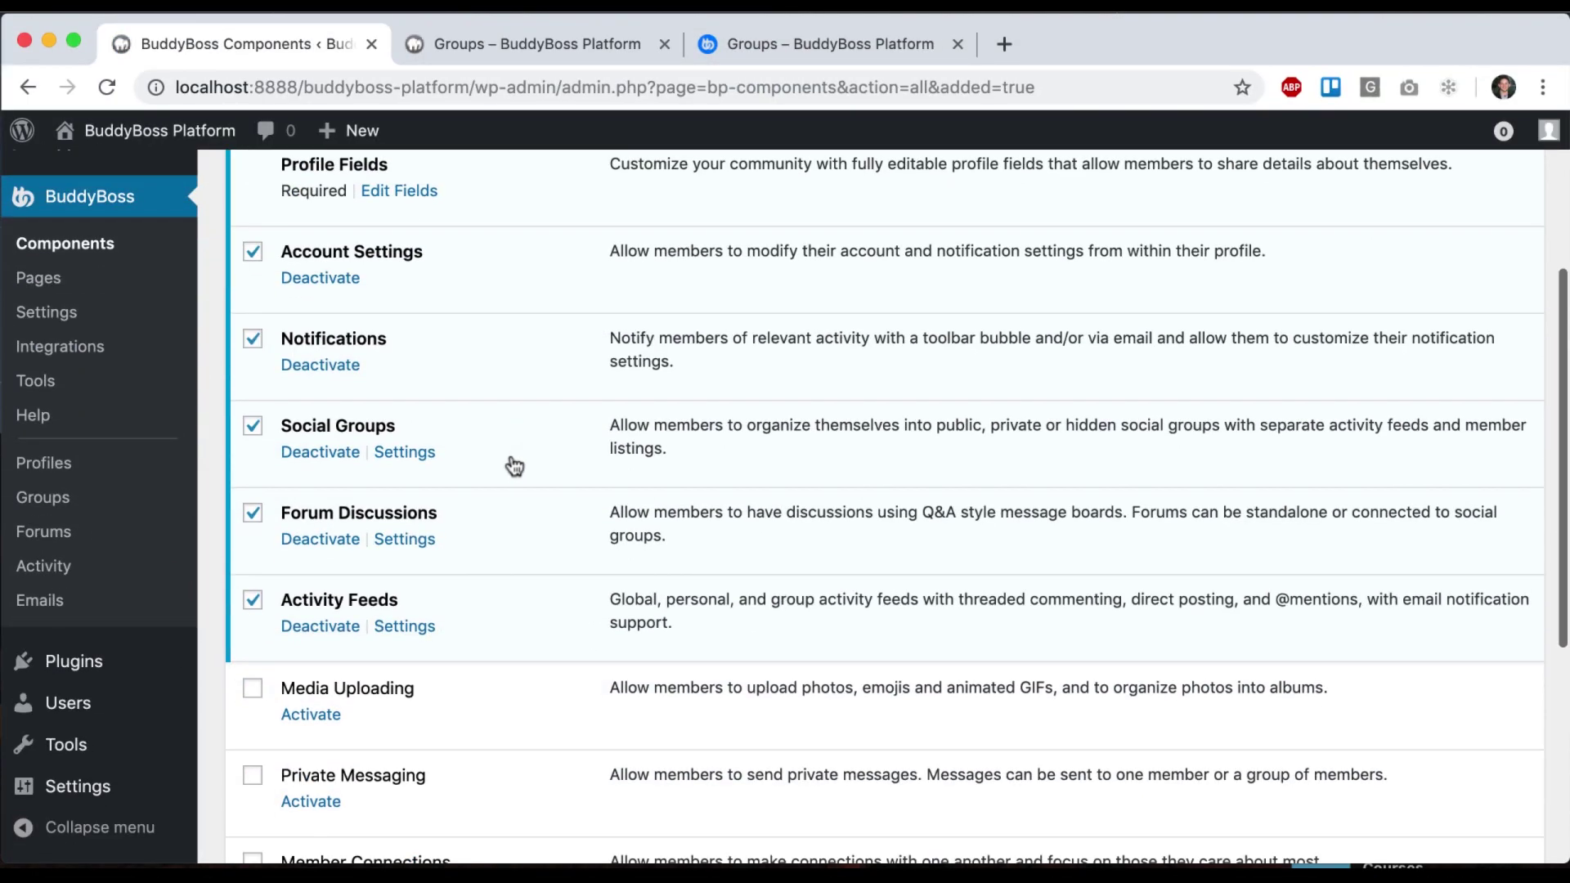
drag(281, 513, 438, 515)
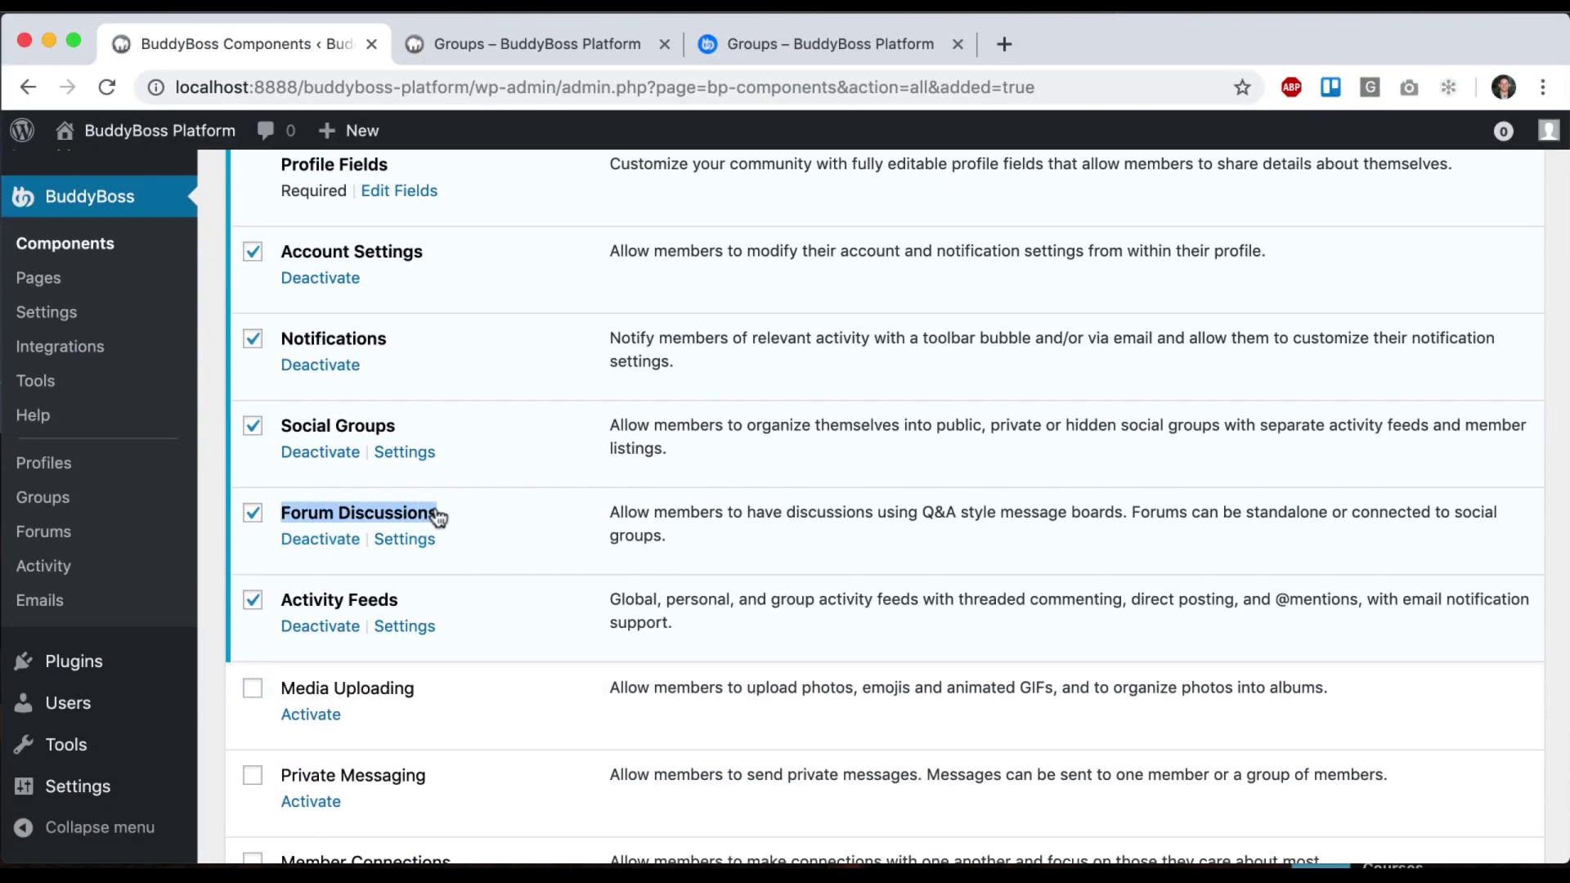
click(508, 534)
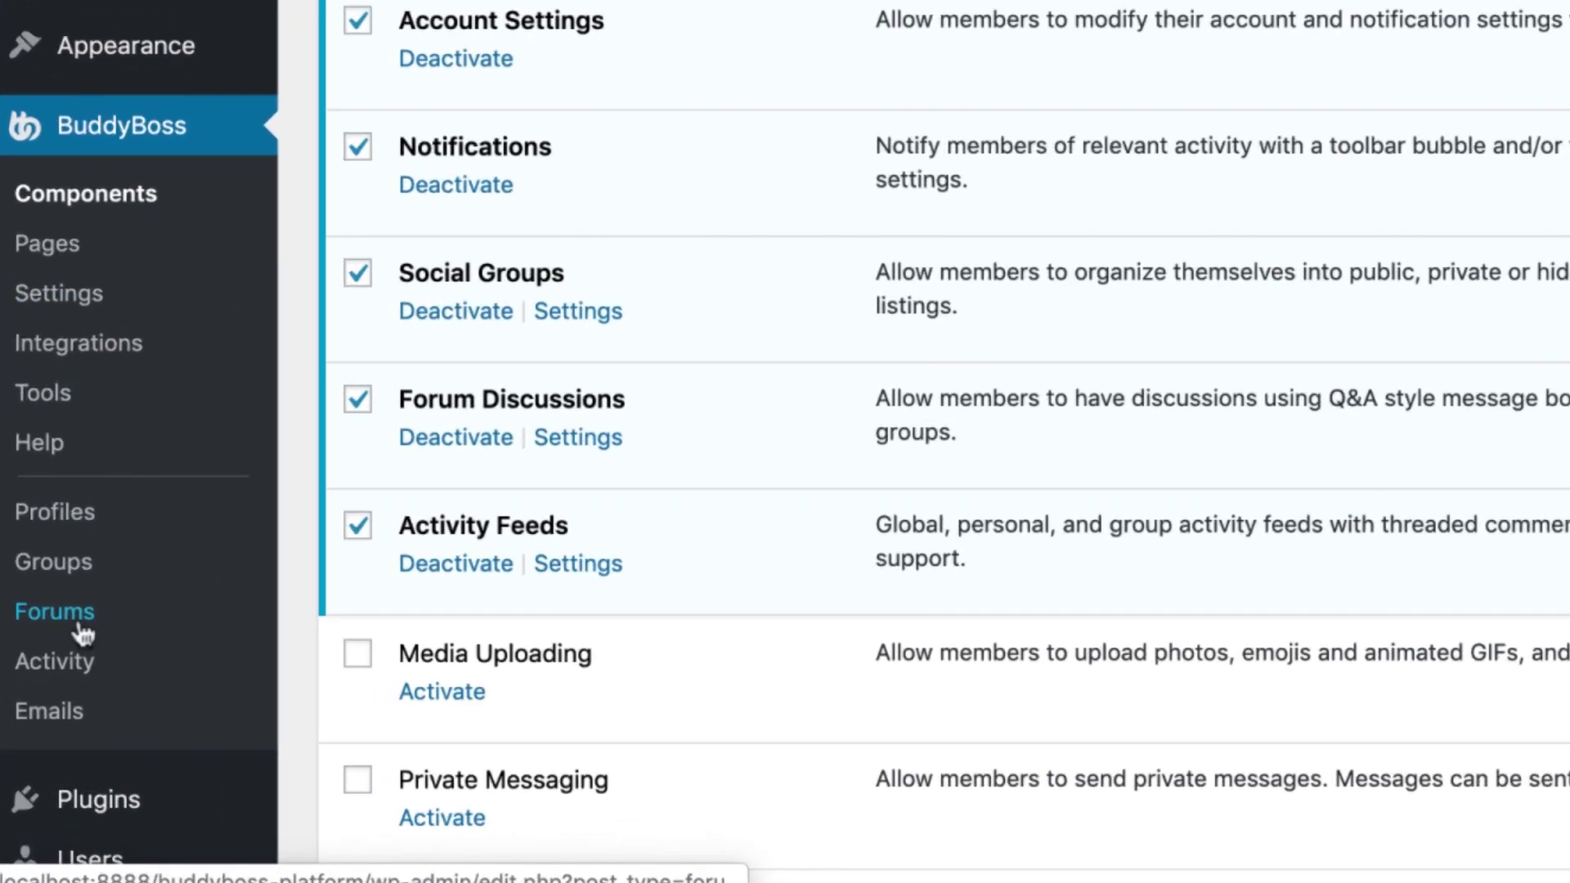
click(62, 677)
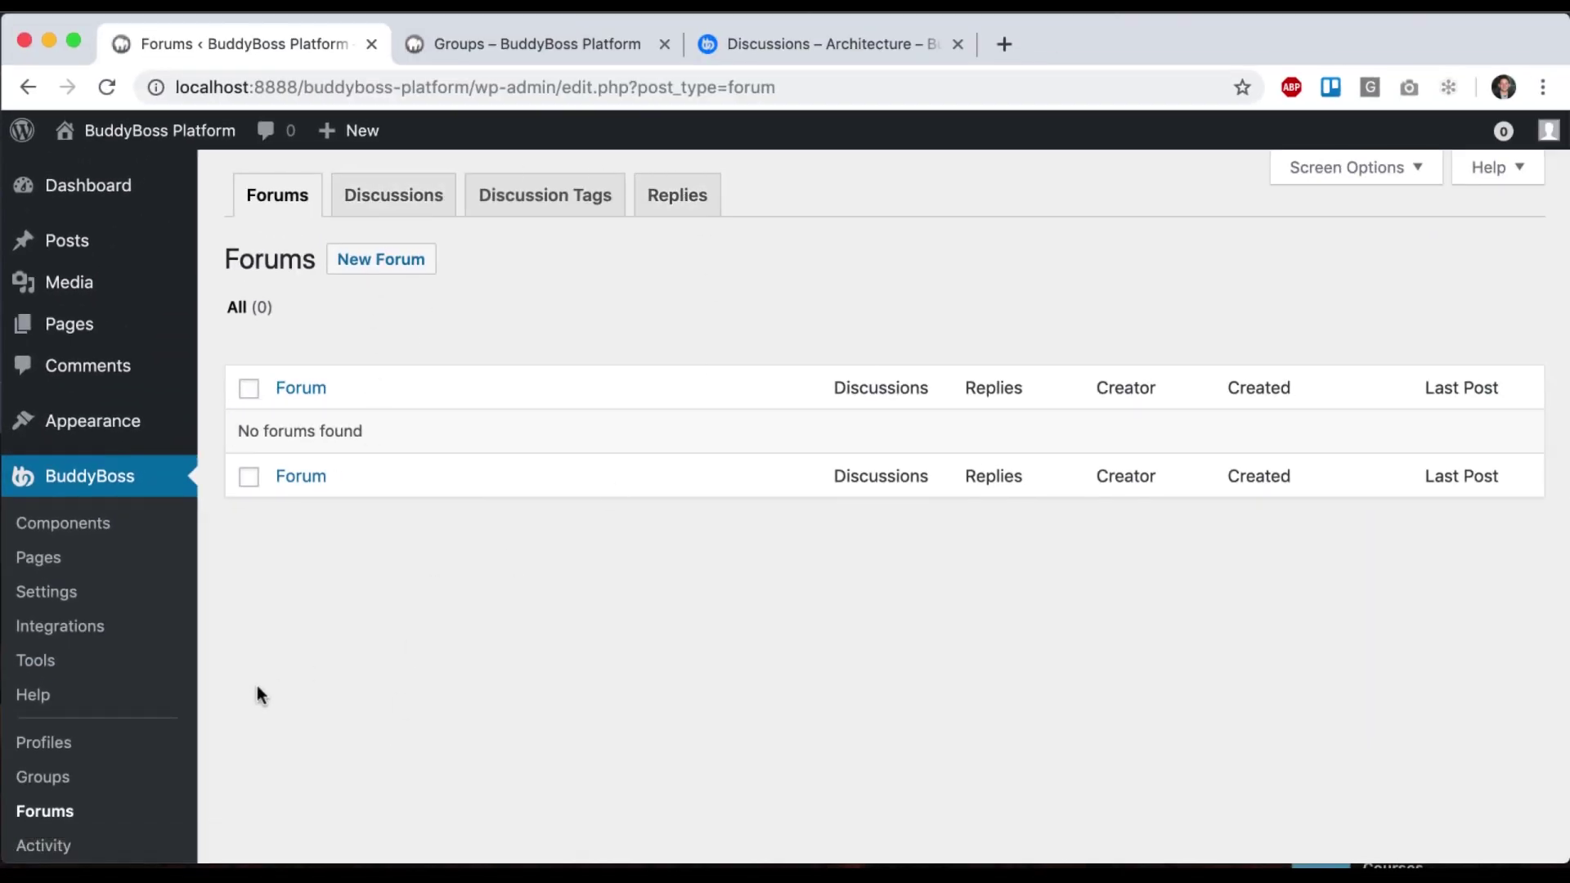
Review the Forums settings (5-minute edit lock, 10-second posting throttle), then switch to the demo site's discussion.
click(69, 591)
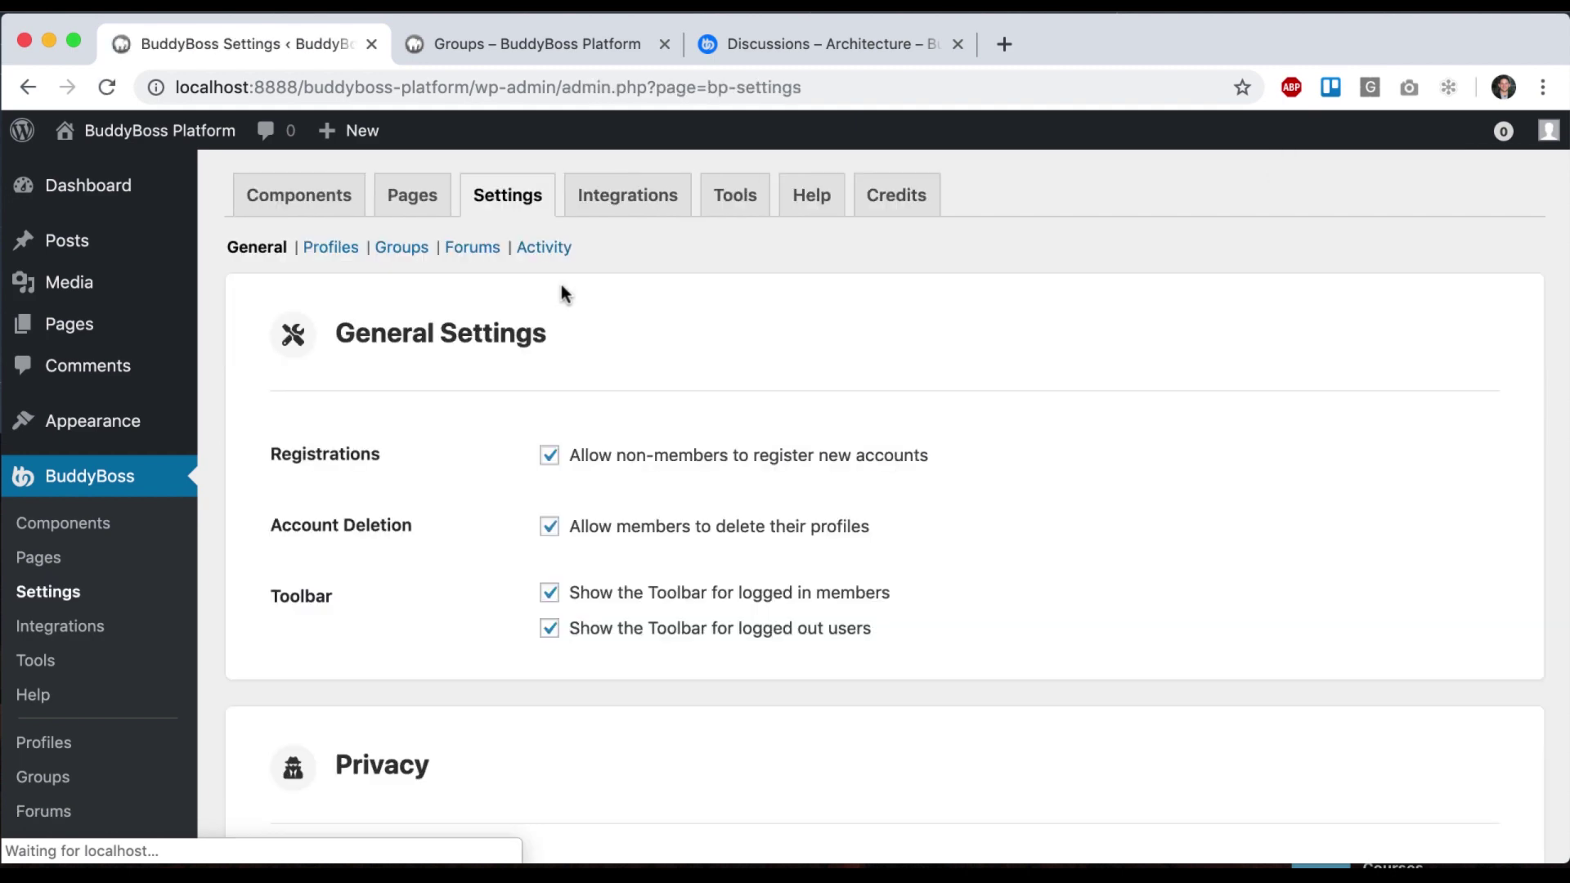
click(491, 256)
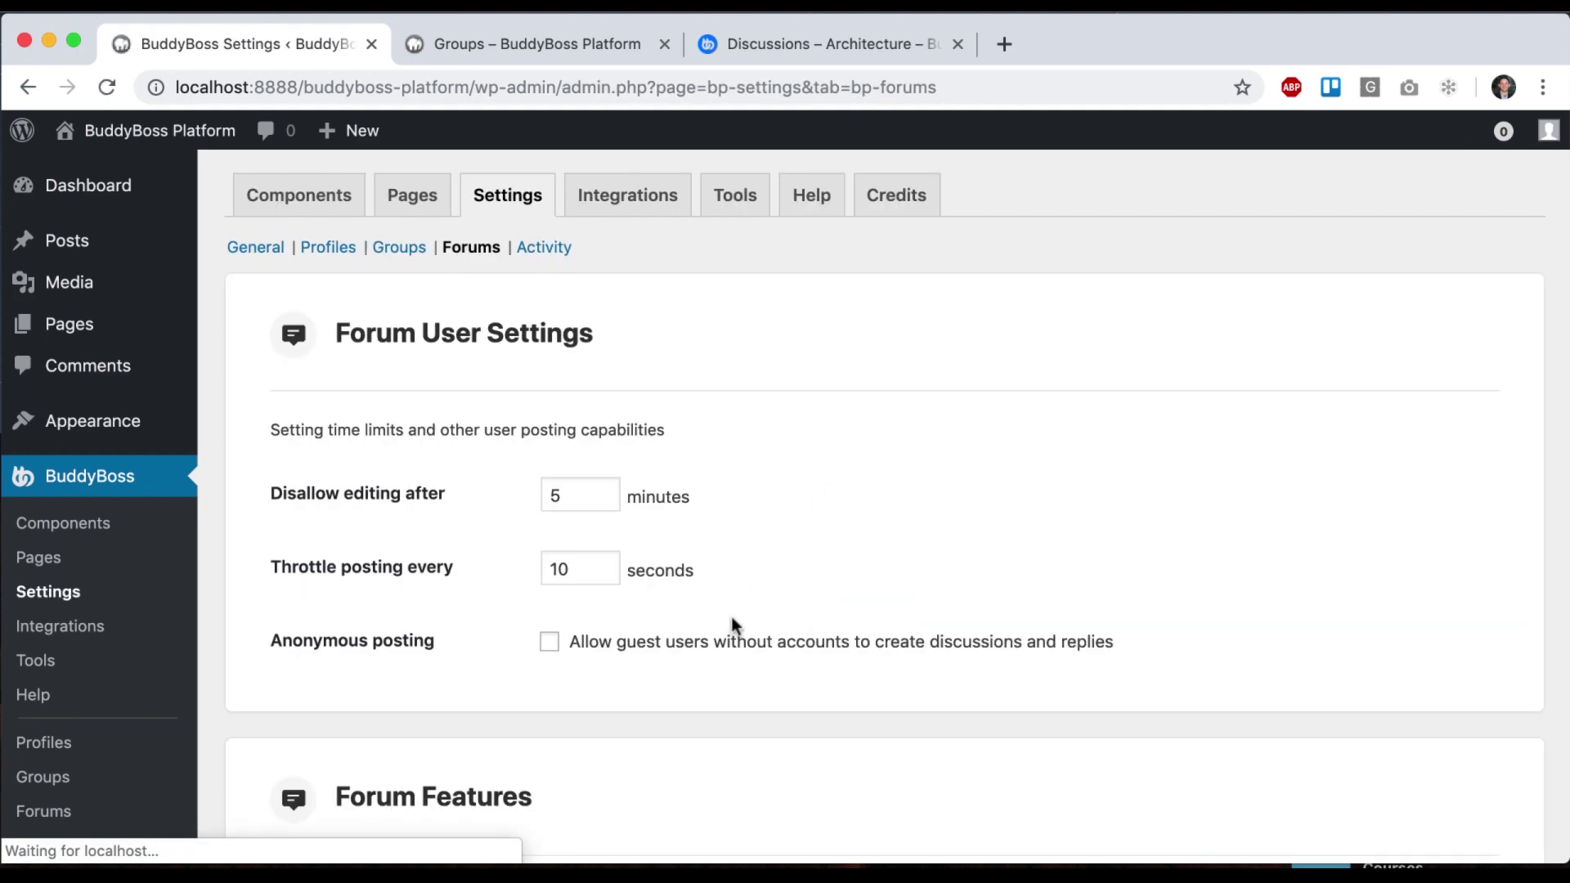
scroll(543, 635, down, 5)
scroll(546, 639, up, 10)
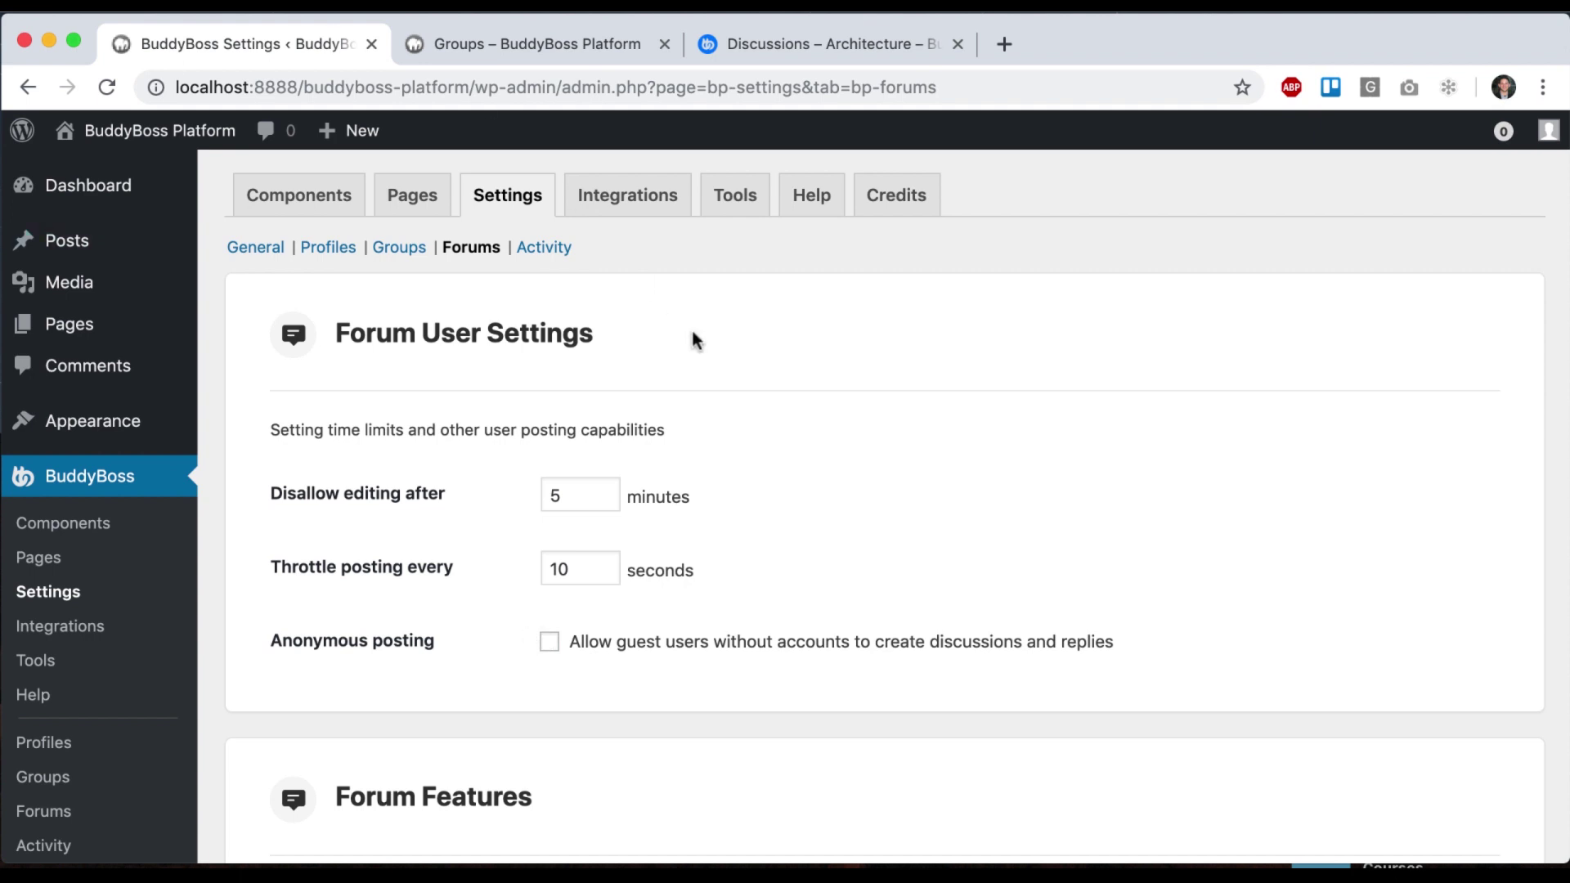
click(740, 41)
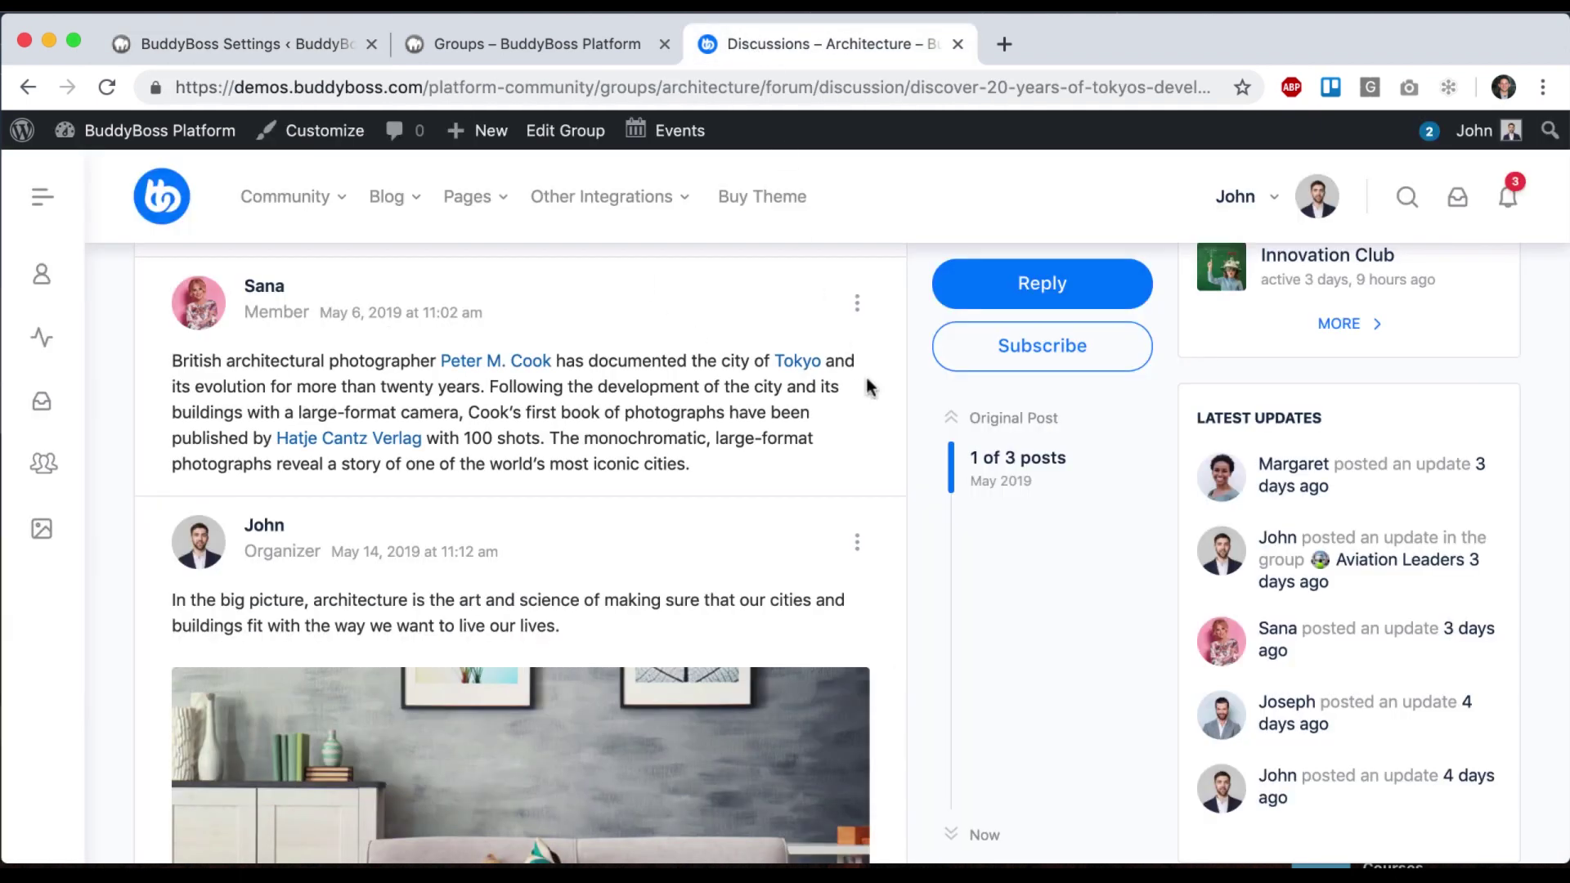
Read through the three posts of the Architecture group's Tokyo discussion, then return to the Forums settings.
scroll(871, 384, up, 5)
scroll(880, 414, up, 4)
scroll(880, 417, down, 7)
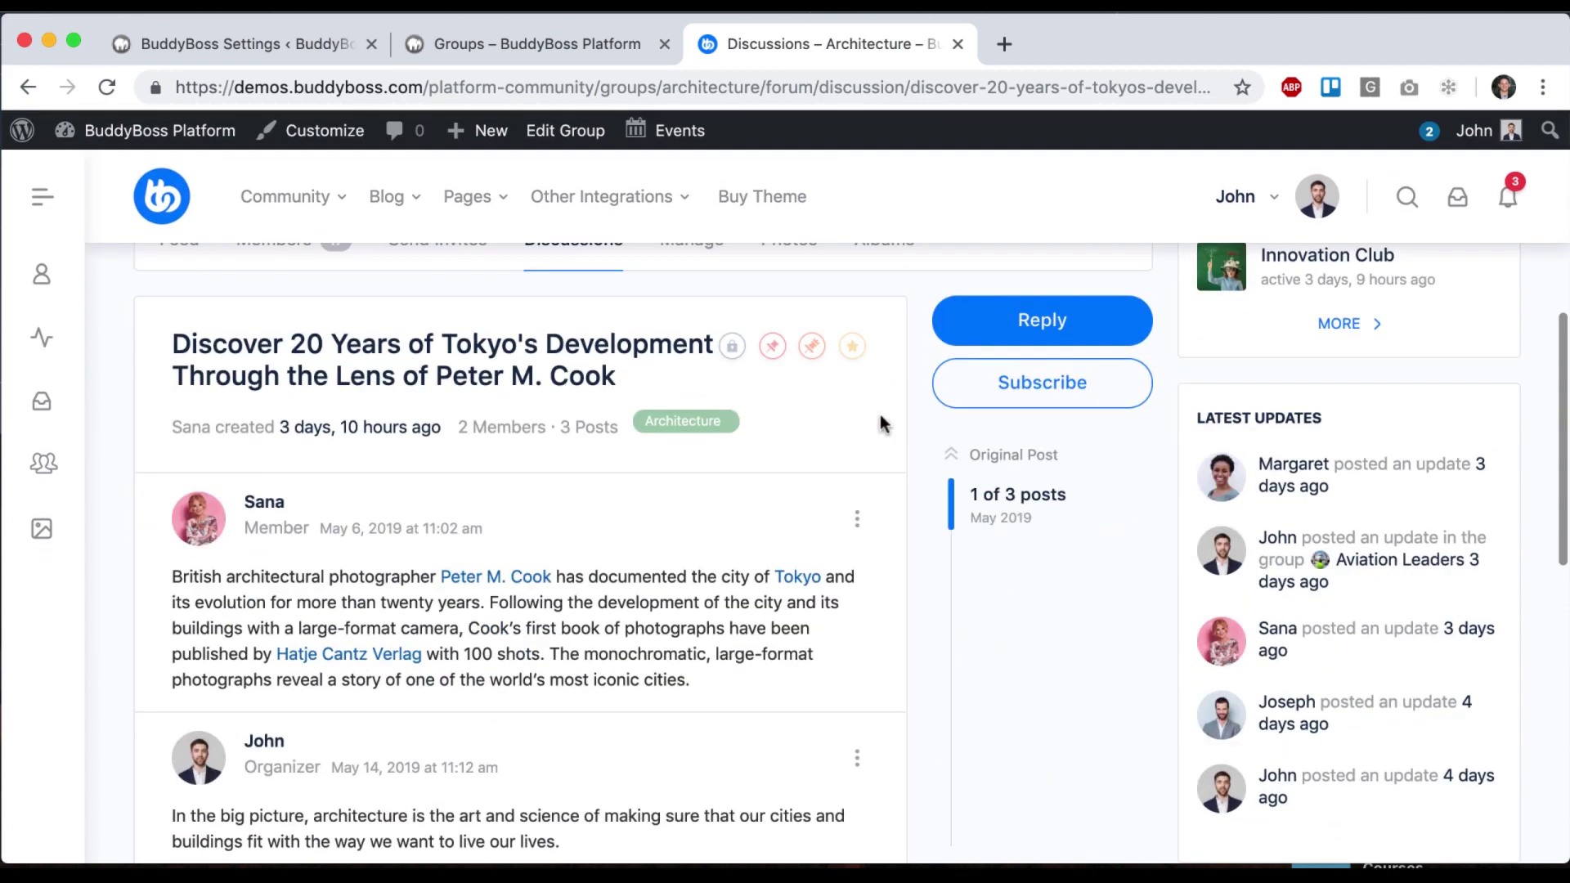
scroll(872, 542, down, 4)
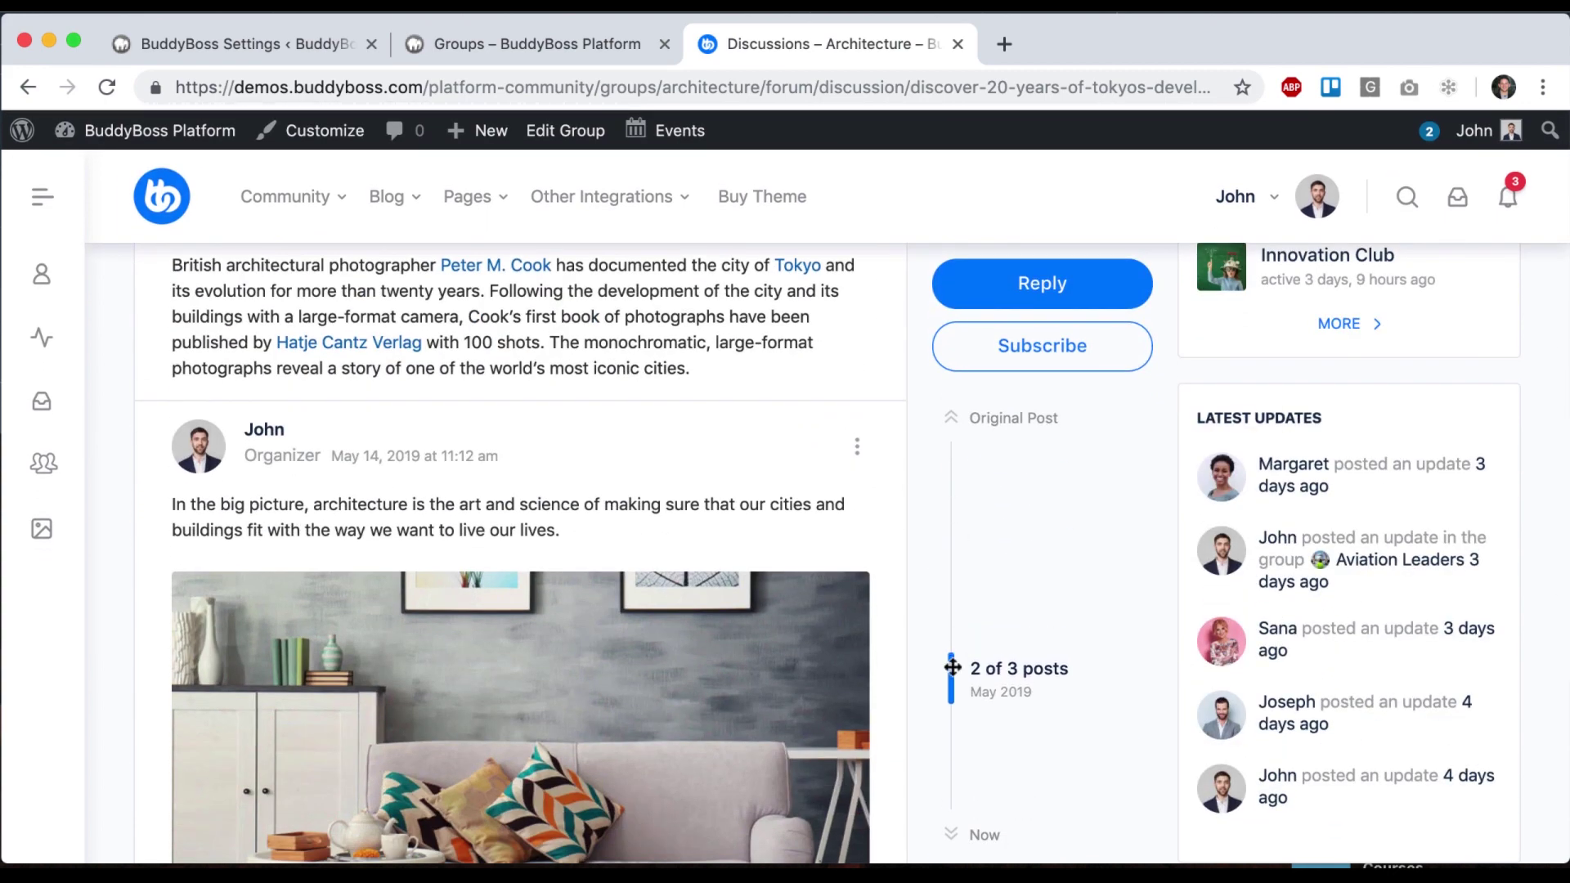
scroll(953, 665, down, 4)
scroll(954, 675, down, 3)
scroll(953, 256, up, 6)
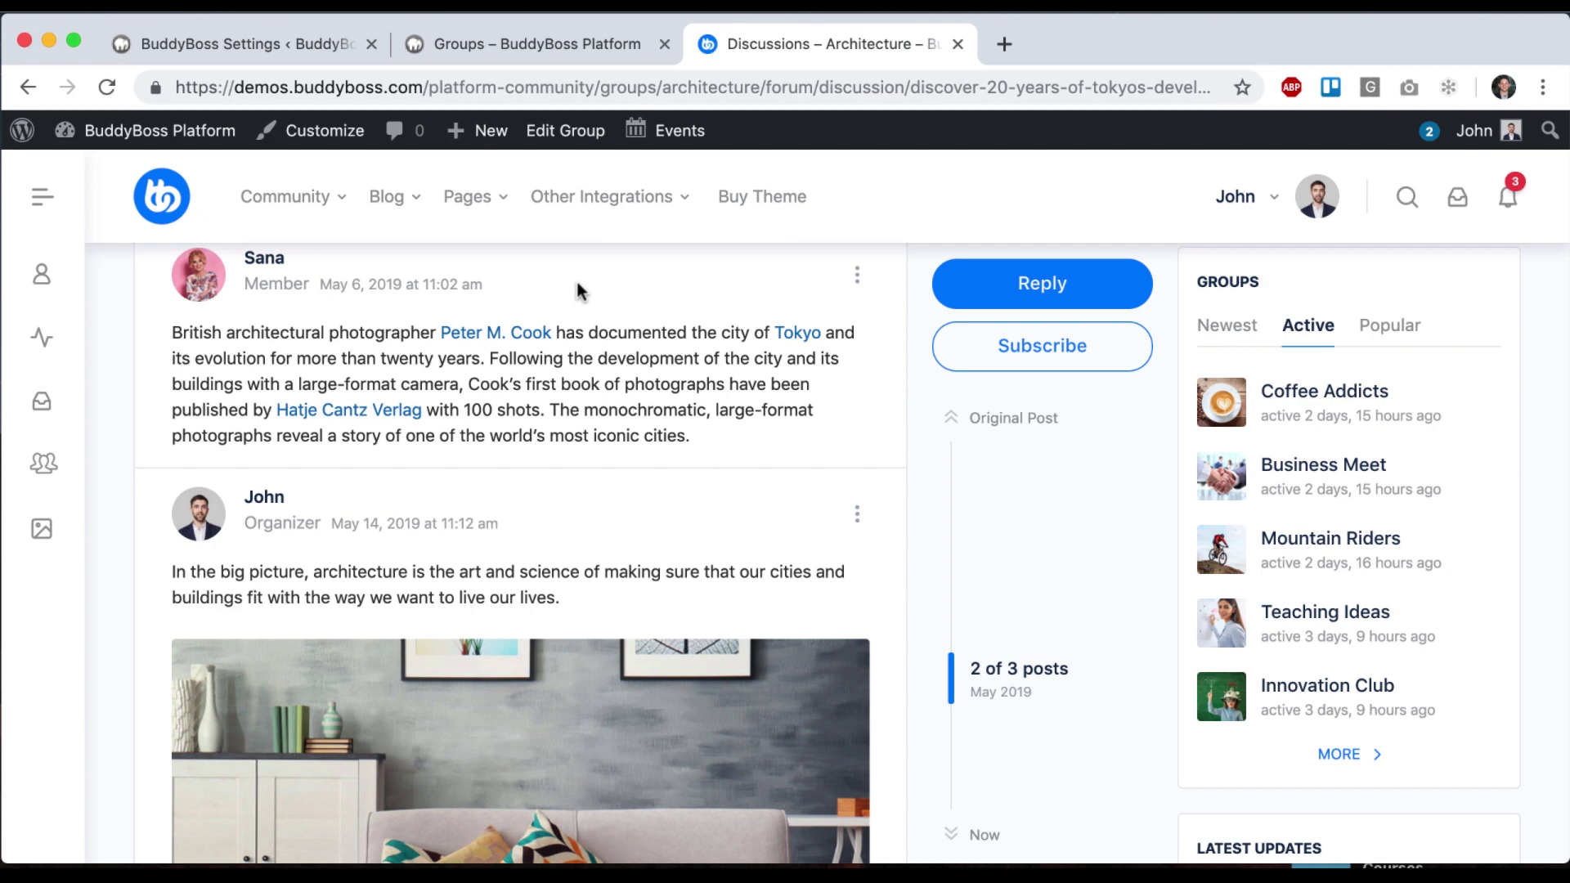
click(278, 54)
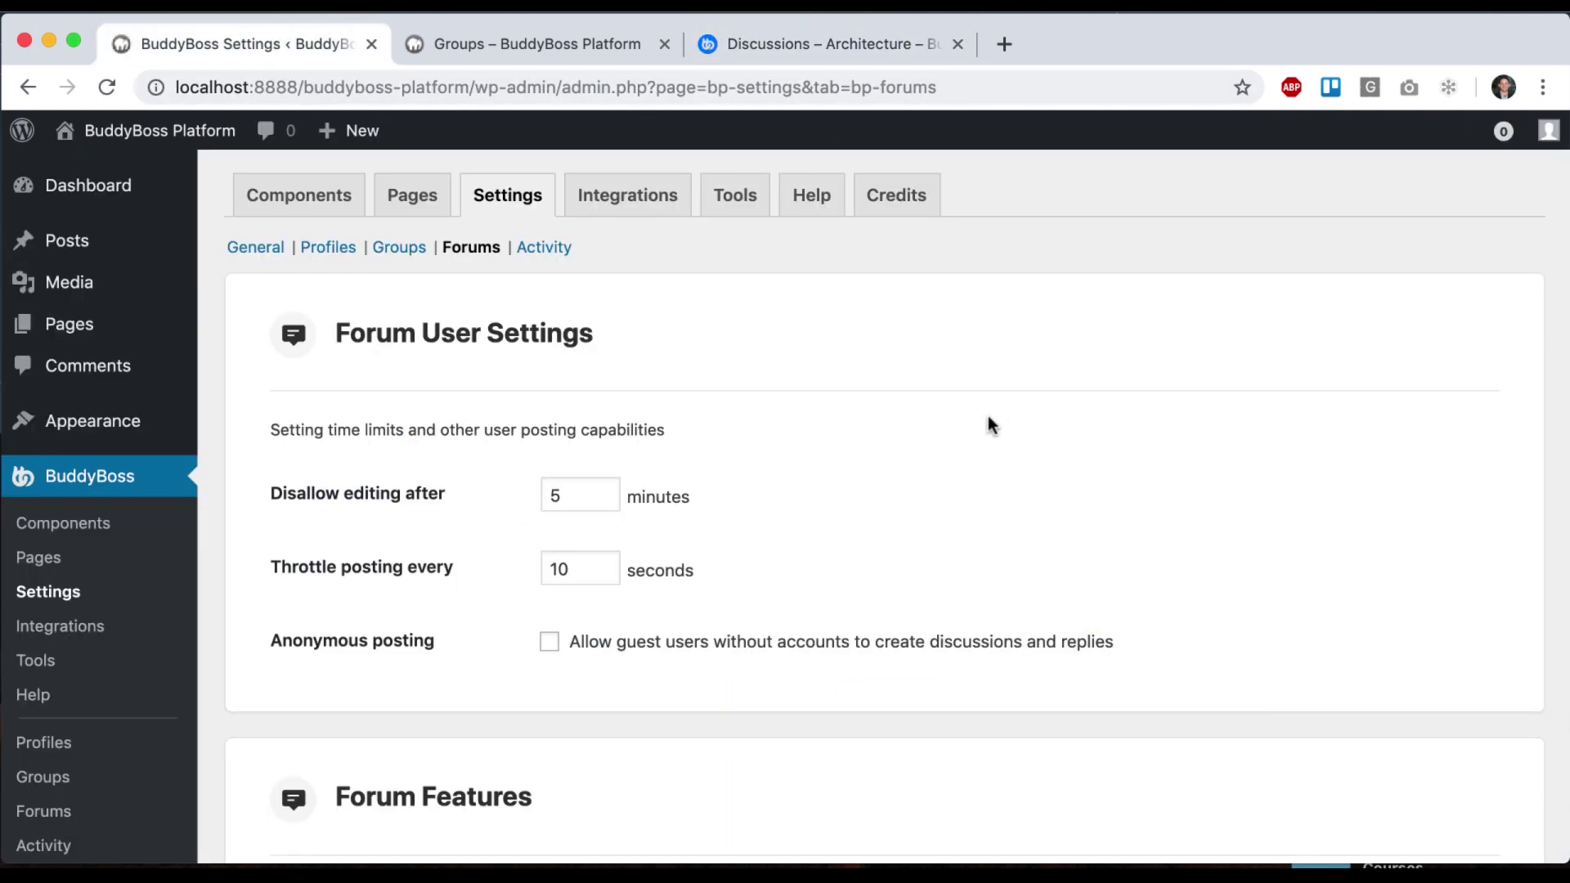